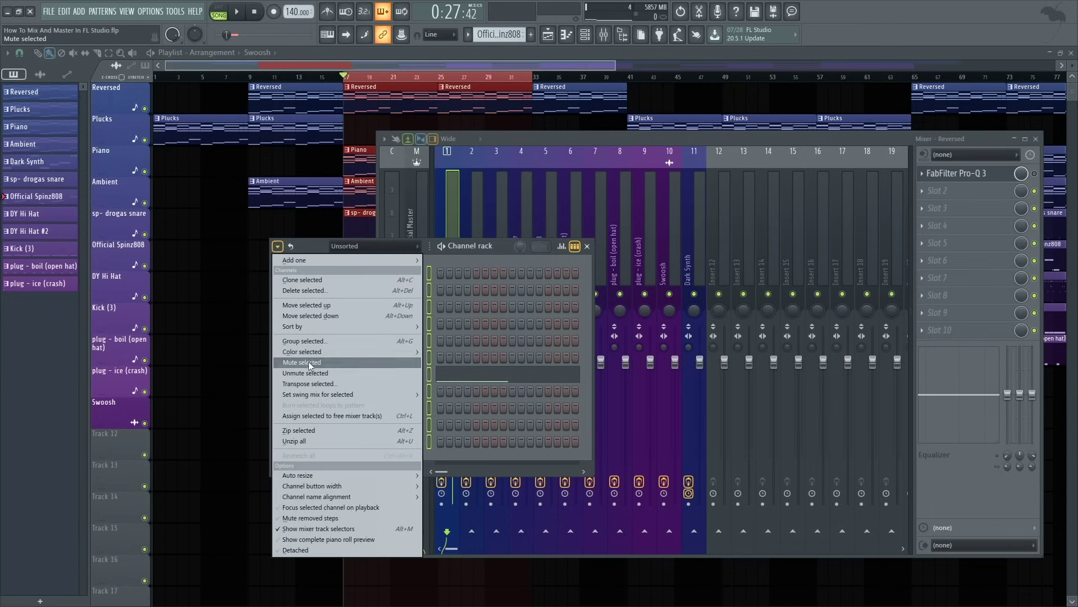
mouse_move(376, 352)
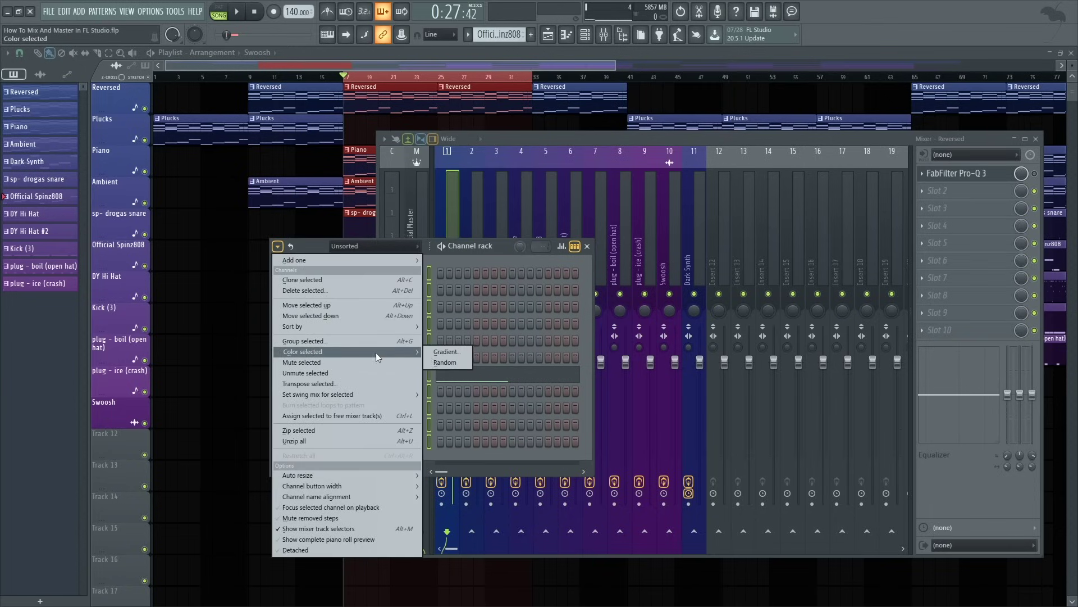
left_click(446, 352)
left_click(449, 219)
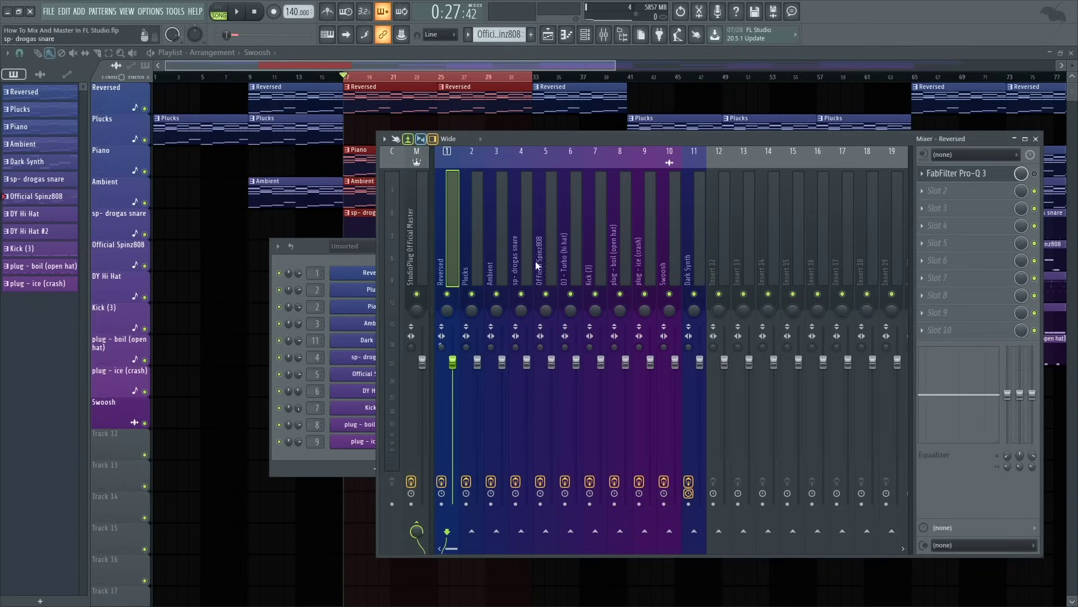
Examine the effect slots of the individual mixer tracks and the master track.
left_click(666, 256)
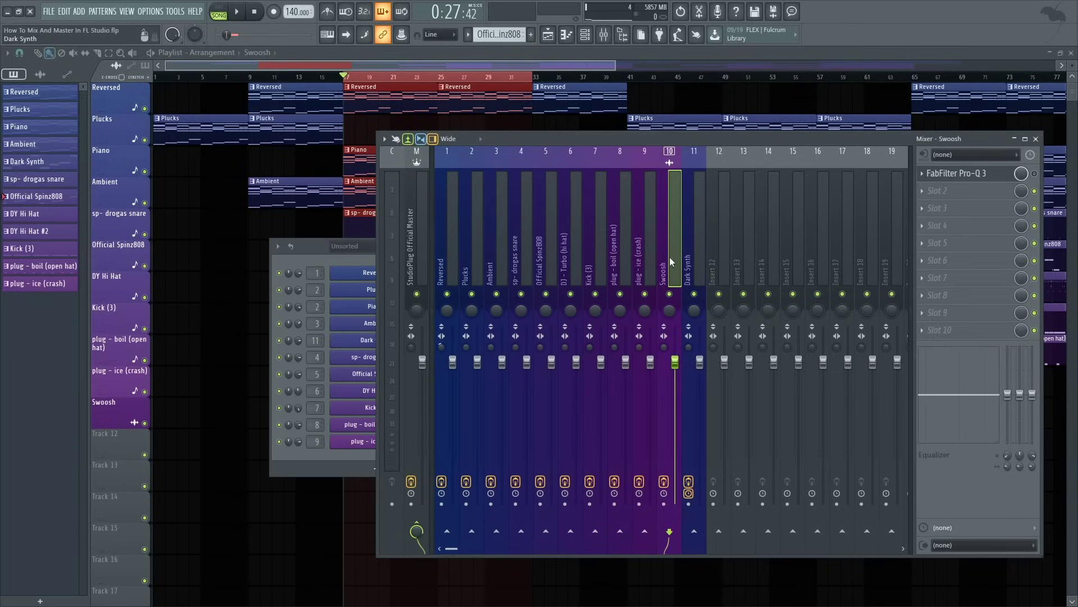
left_click(692, 259)
left_click(442, 251)
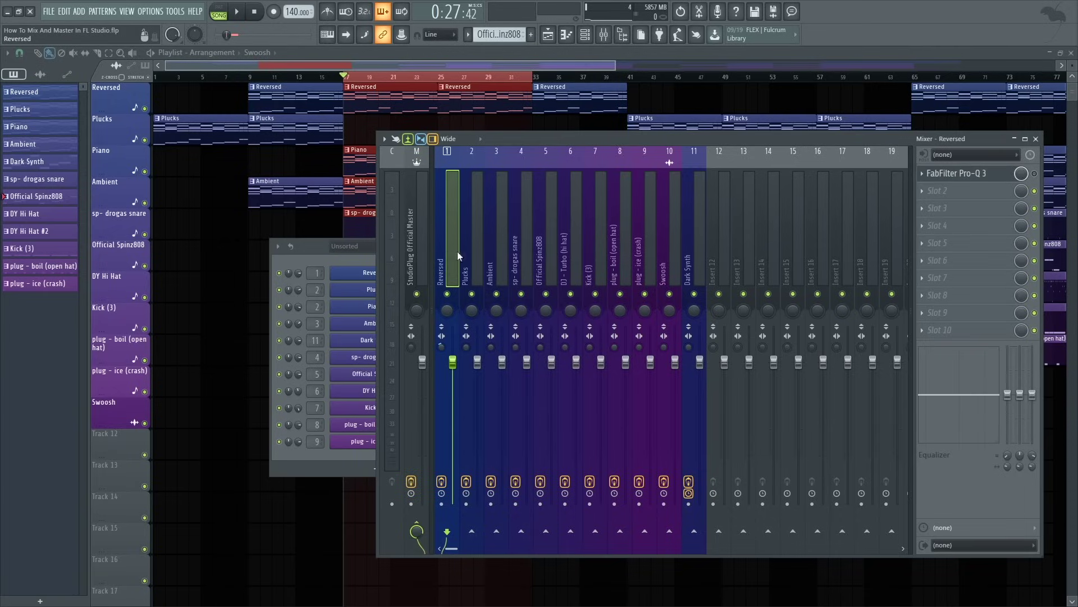
left_click(601, 253)
left_click(651, 253)
left_click(546, 255)
left_click(525, 260)
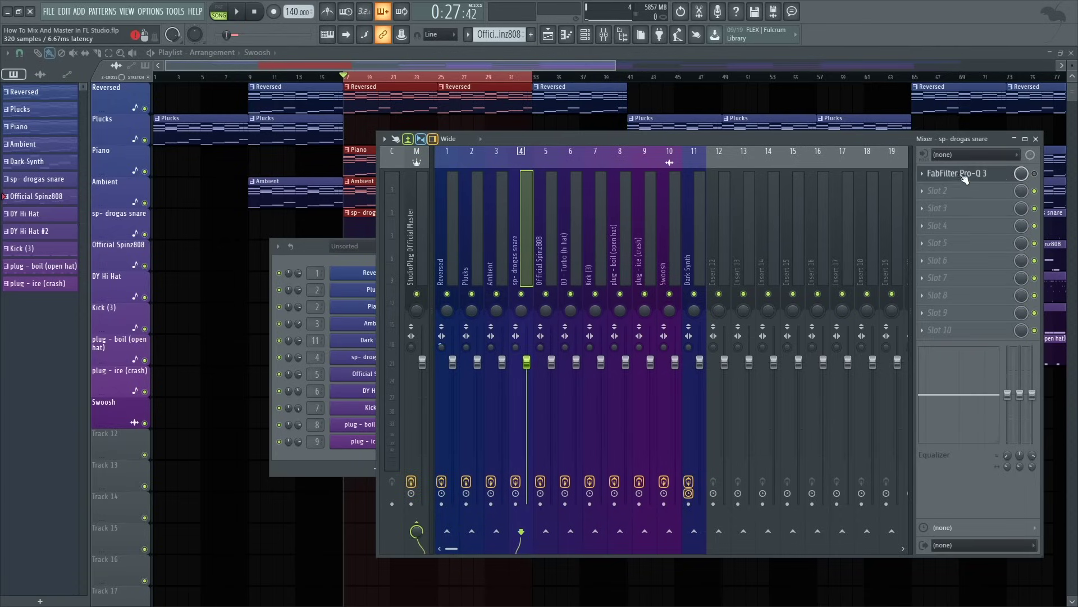
left_click(685, 256)
left_click(416, 259)
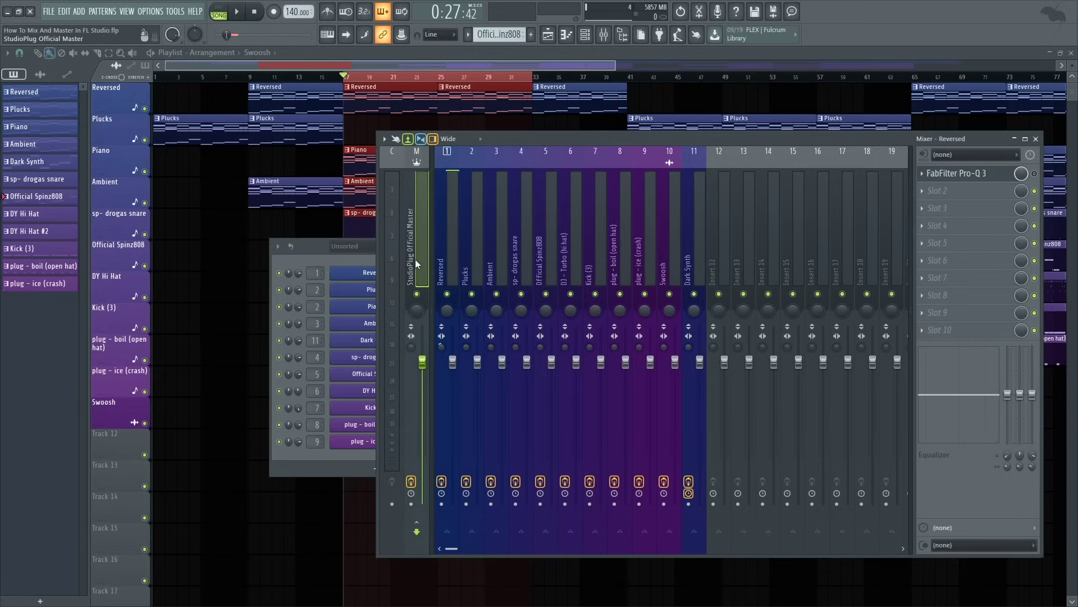
left_click(498, 263)
left_click(646, 261)
left_click(668, 258)
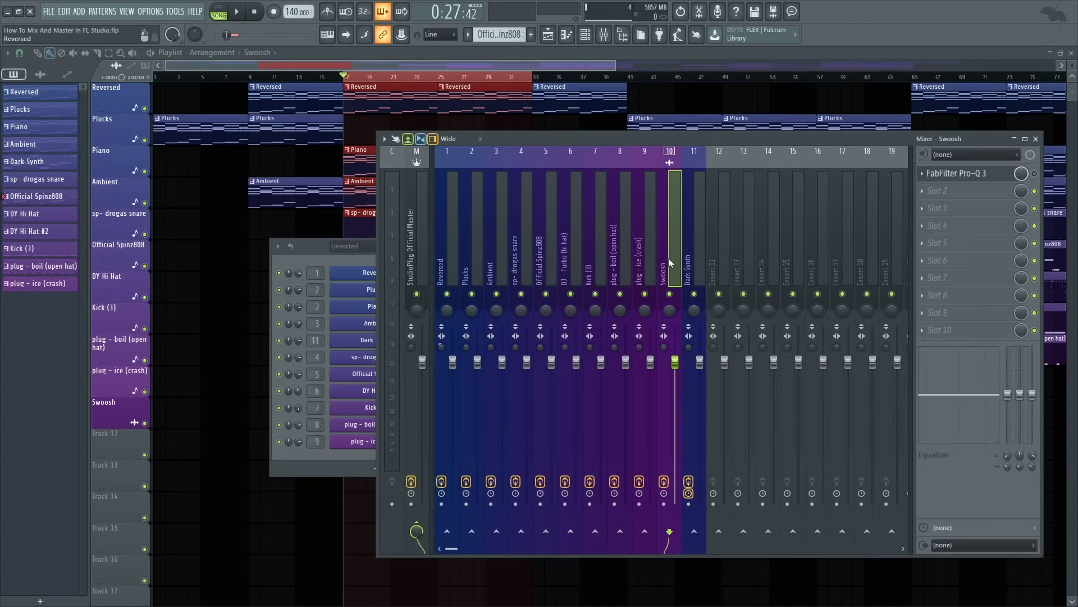
left_click(449, 261)
Play the looped section and watch the levels of the mixer tracks with the master track selected.
left_click_drag(506, 138, 558, 138)
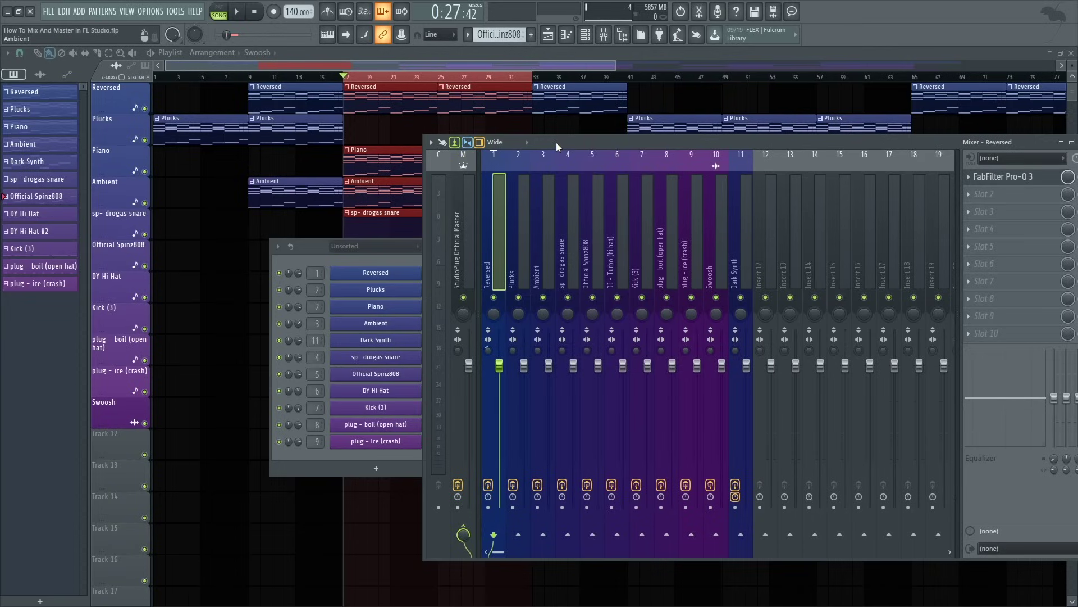
key("space")
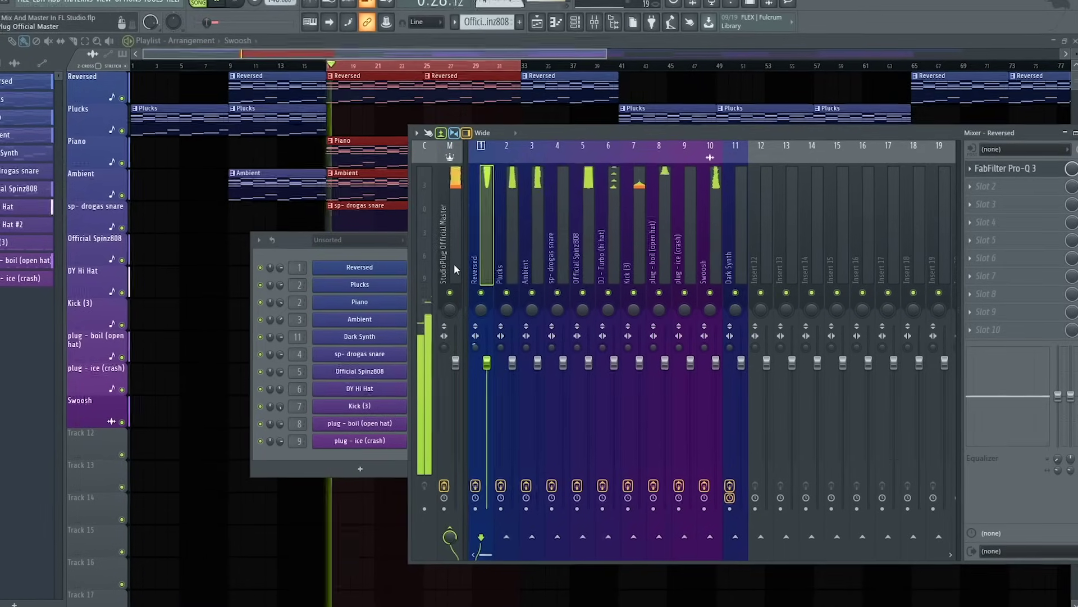
left_click(456, 262)
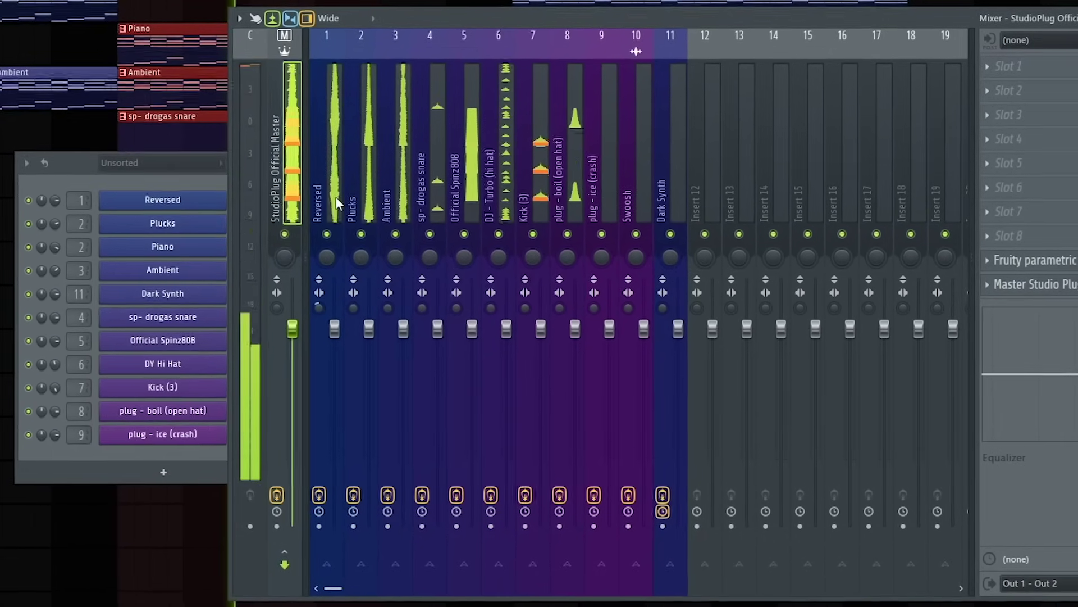
left_click(261, 17)
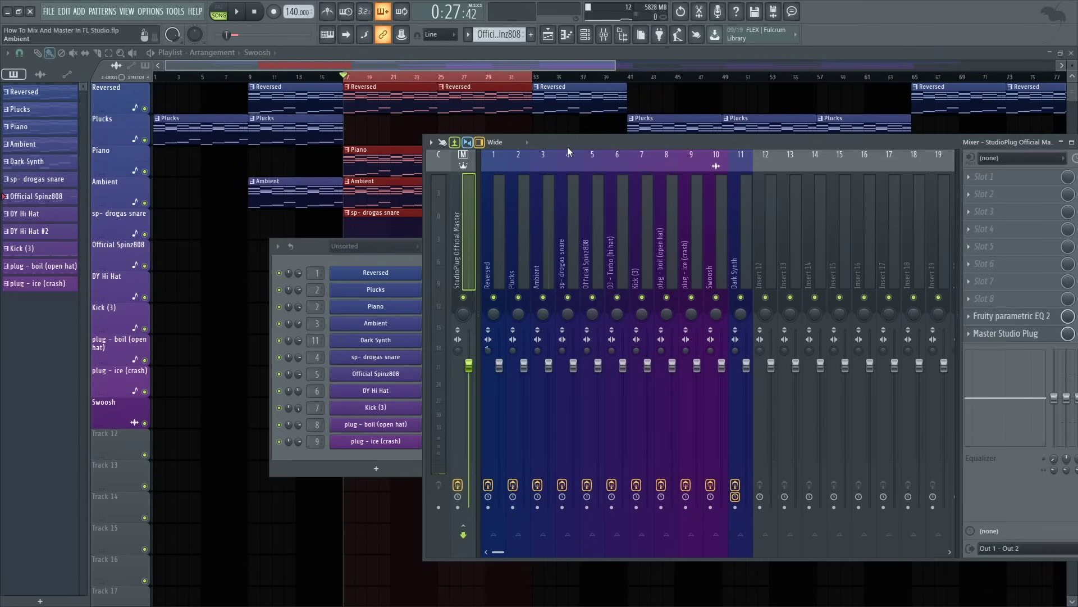
Solo the Reversed mixer track and load Fruity parametric EQ 2 into its second effect slot.
left_click_drag(567, 146, 458, 136)
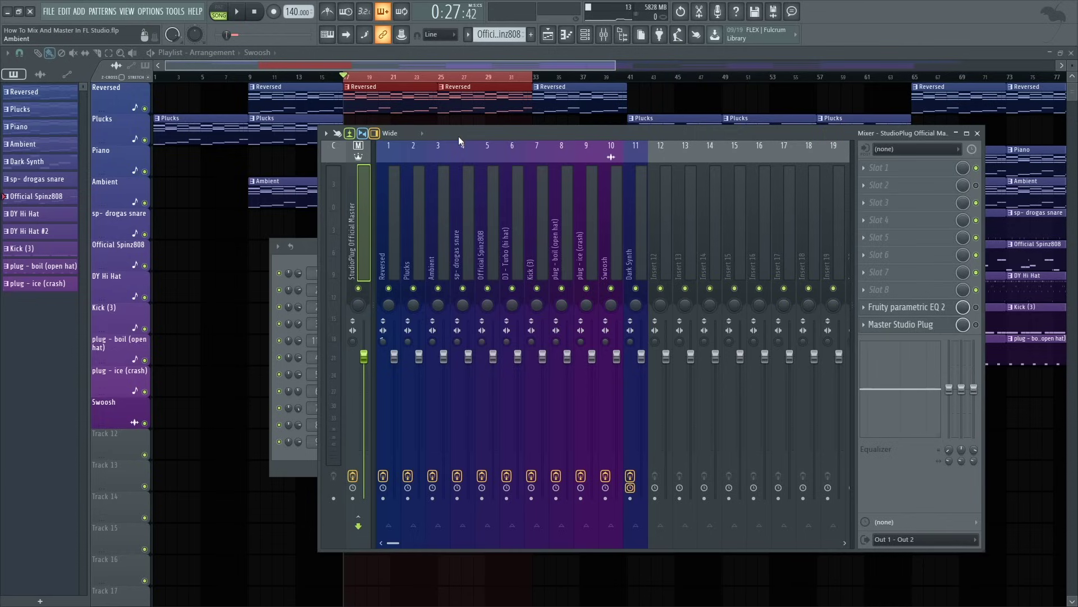
left_click(387, 204)
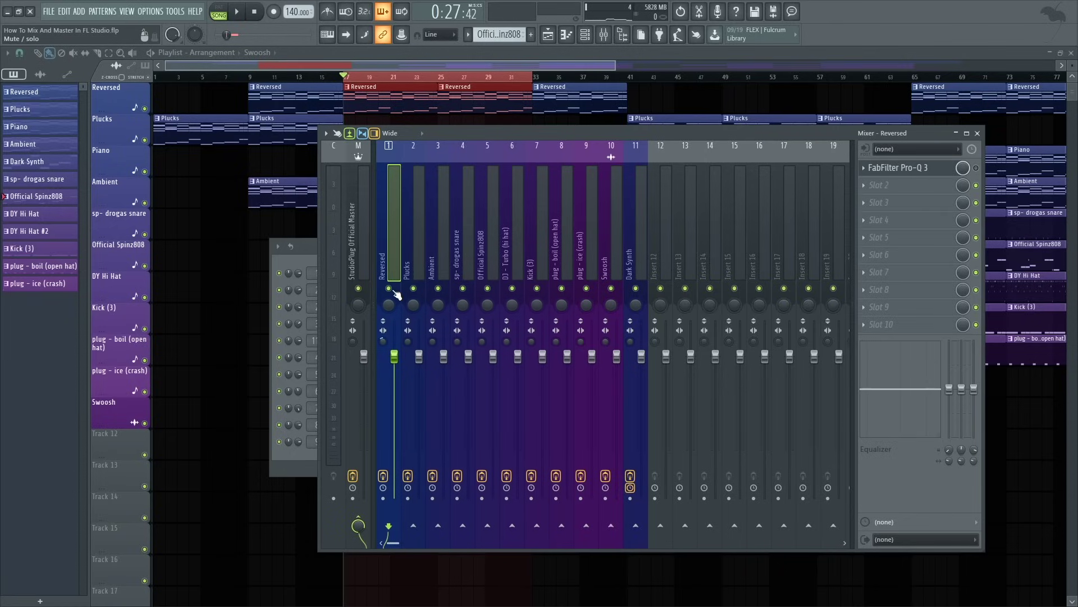
key("alt+s")
left_click(874, 187)
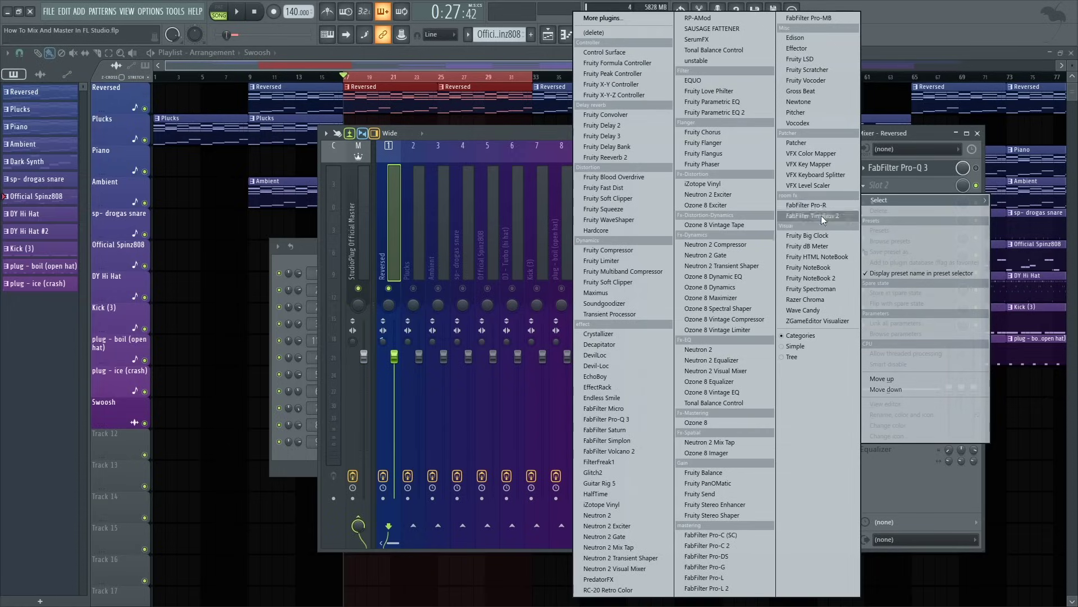
left_click(714, 112)
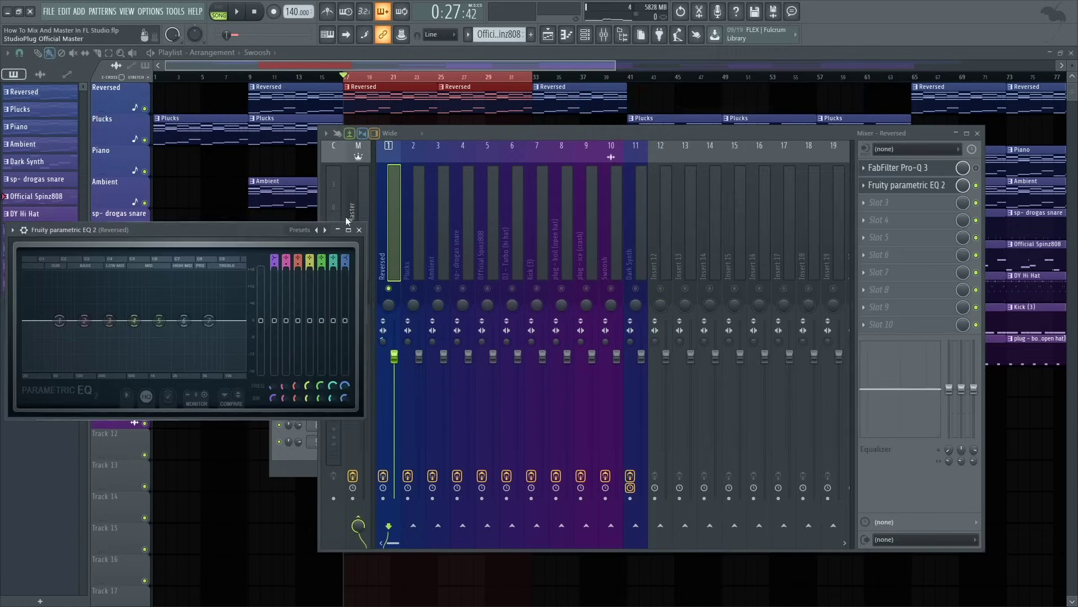
left_click_drag(250, 230, 574, 227)
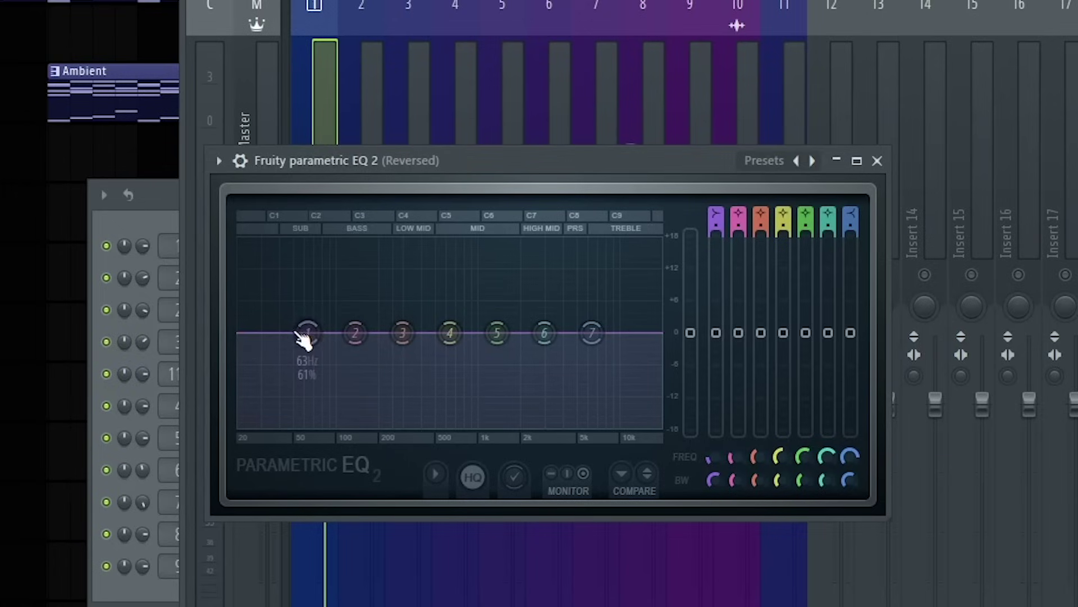
Try a low-shelf cut with EQ band 1 on Reversed, moving it to about 105, 67 and 50 Hz.
left_click_drag(308, 333, 344, 393)
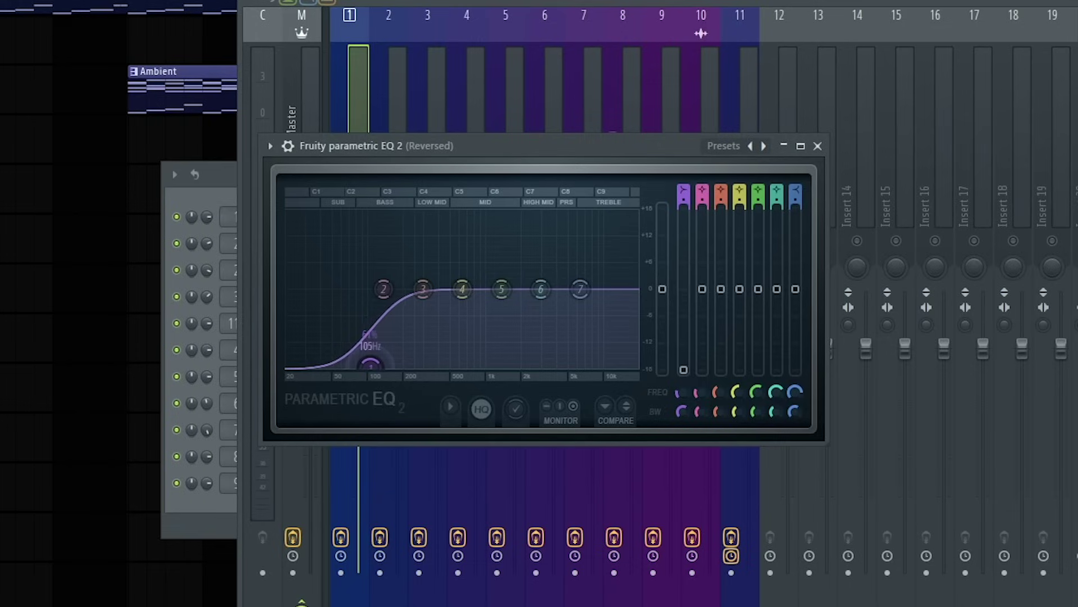
left_click_drag(371, 365, 346, 368)
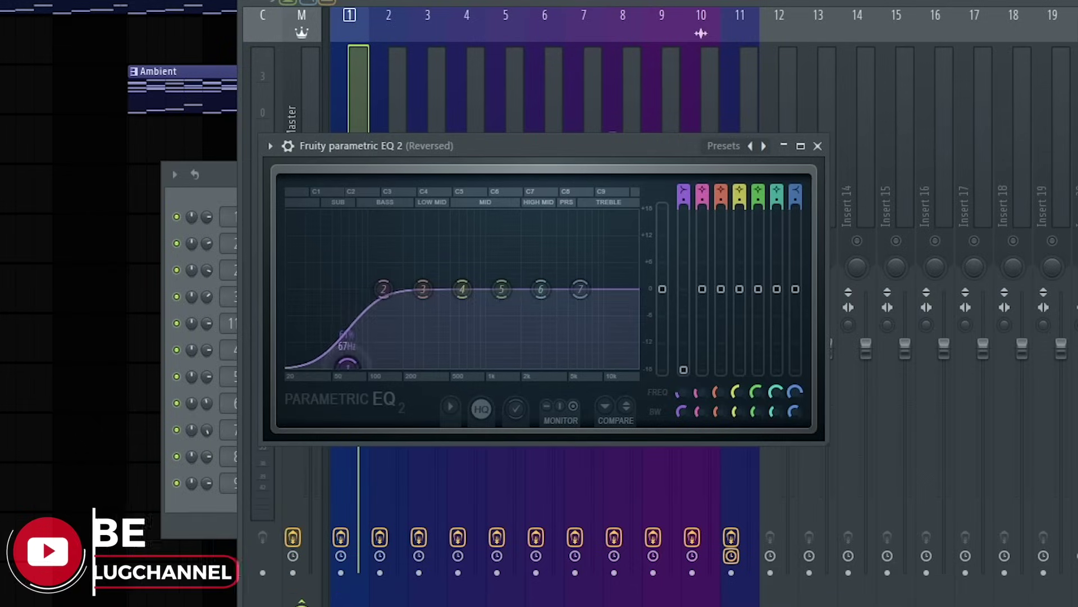
right_click(344, 371)
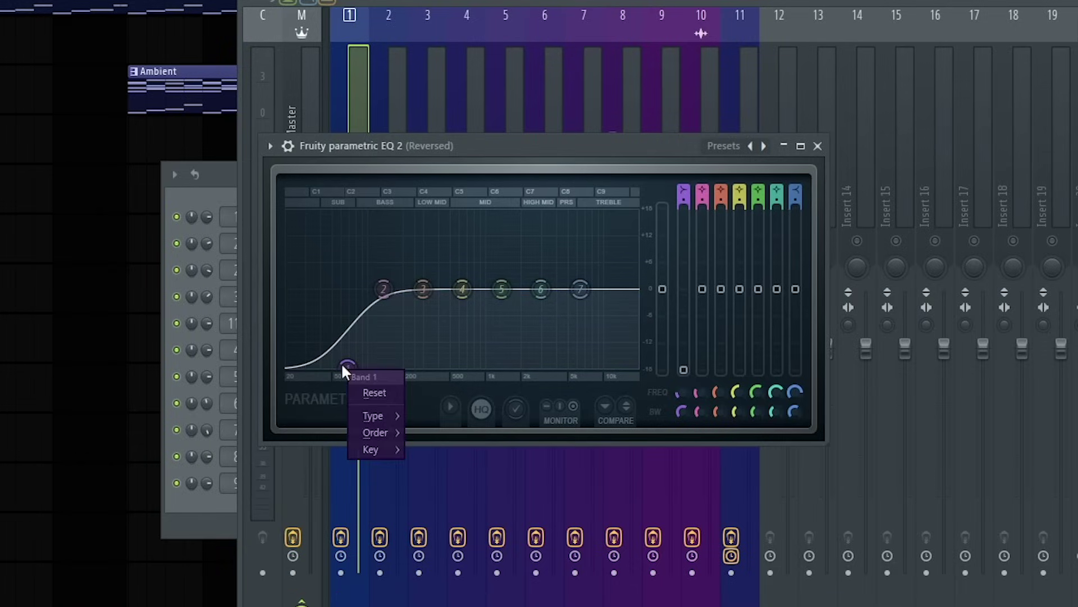
left_click(346, 368)
left_click_drag(346, 366, 333, 340)
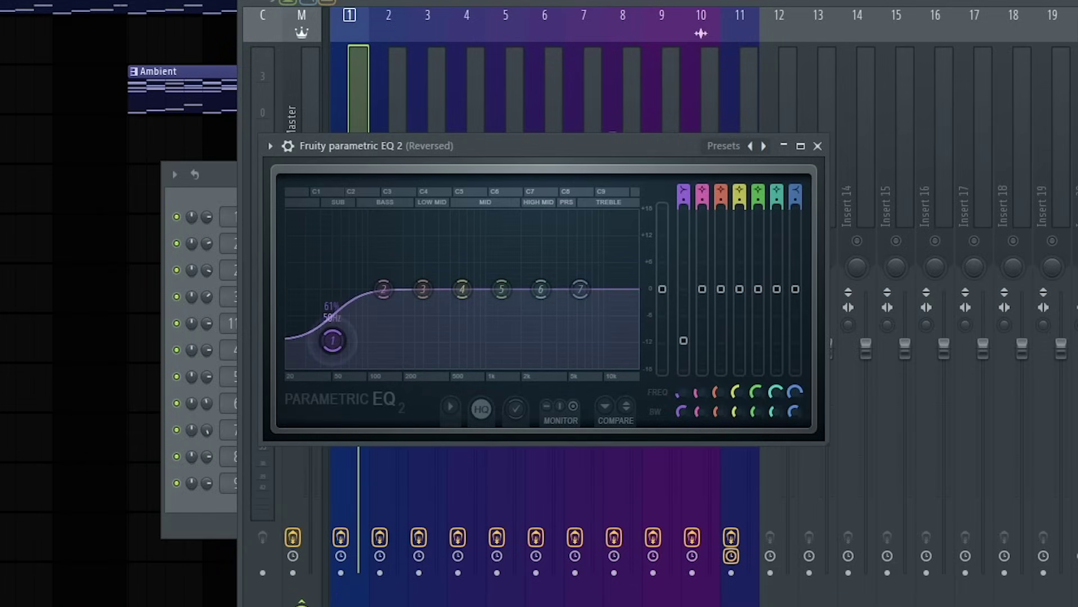
Change band 1 of the Reversed EQ to a high pass at about 150 Hz with a steeper slope.
right_click(333, 341)
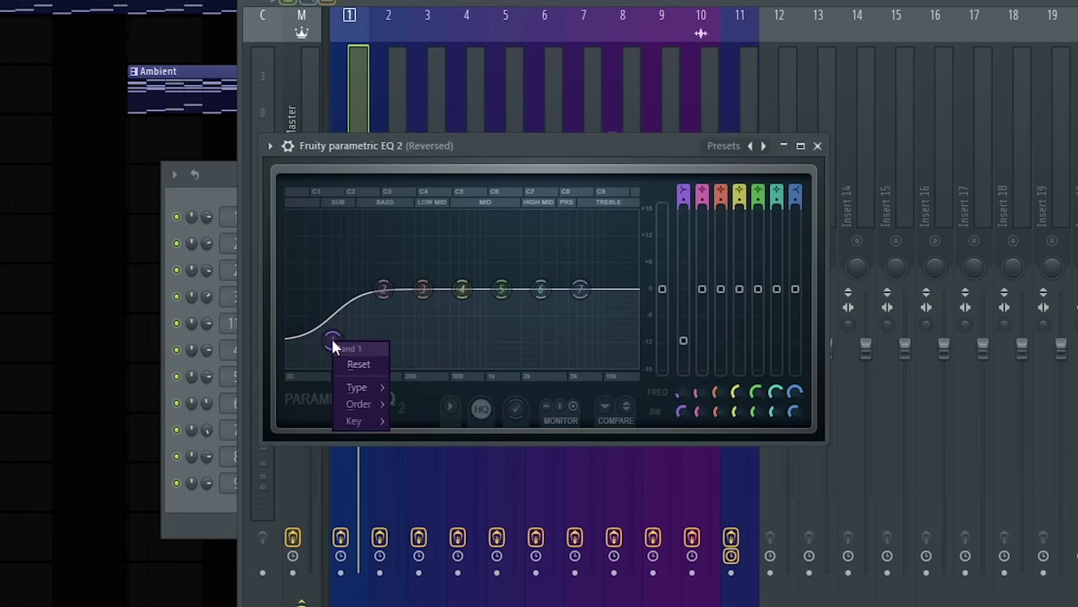
mouse_move(357, 387)
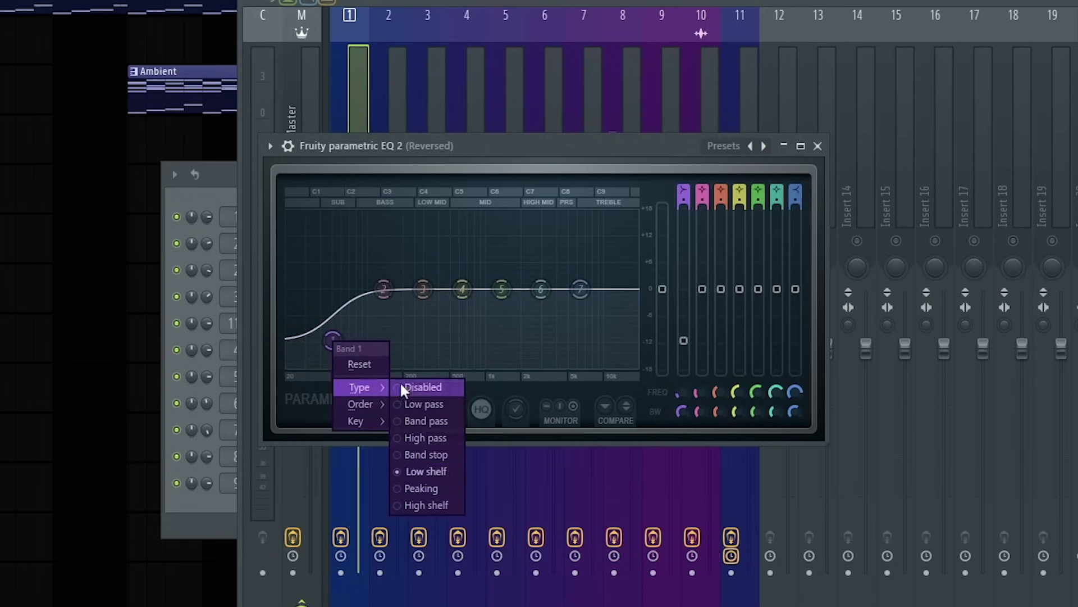
left_click(417, 436)
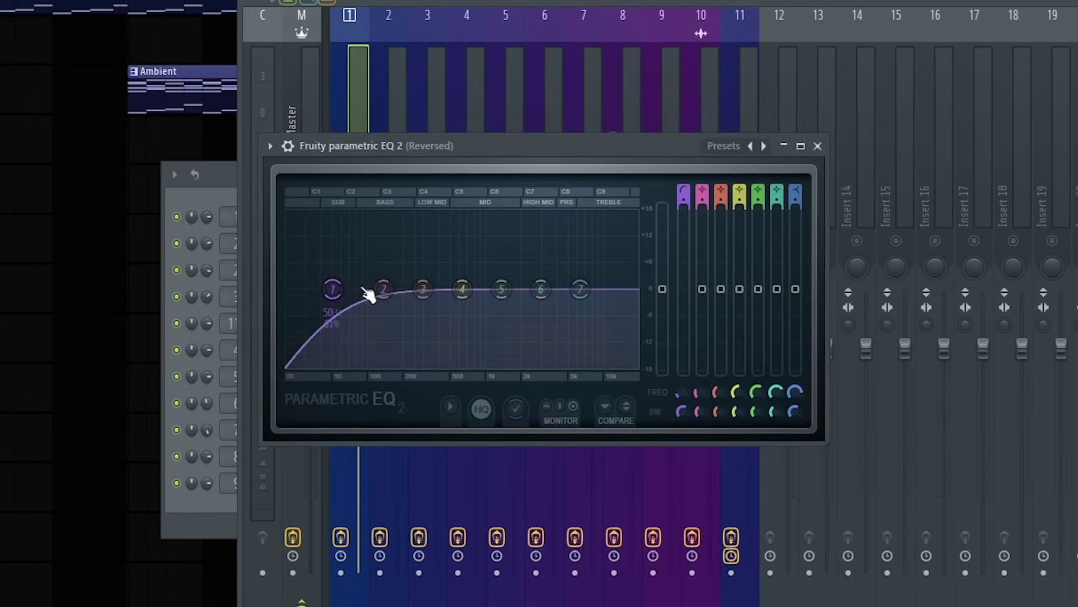
left_click_drag(334, 289, 387, 289)
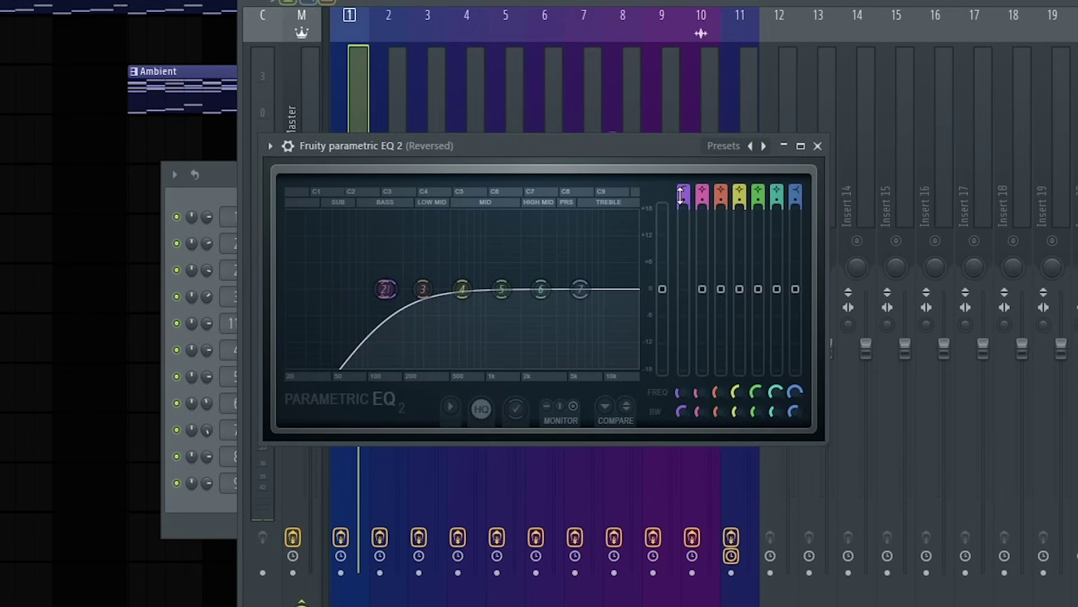
left_click_drag(688, 199, 687, 191)
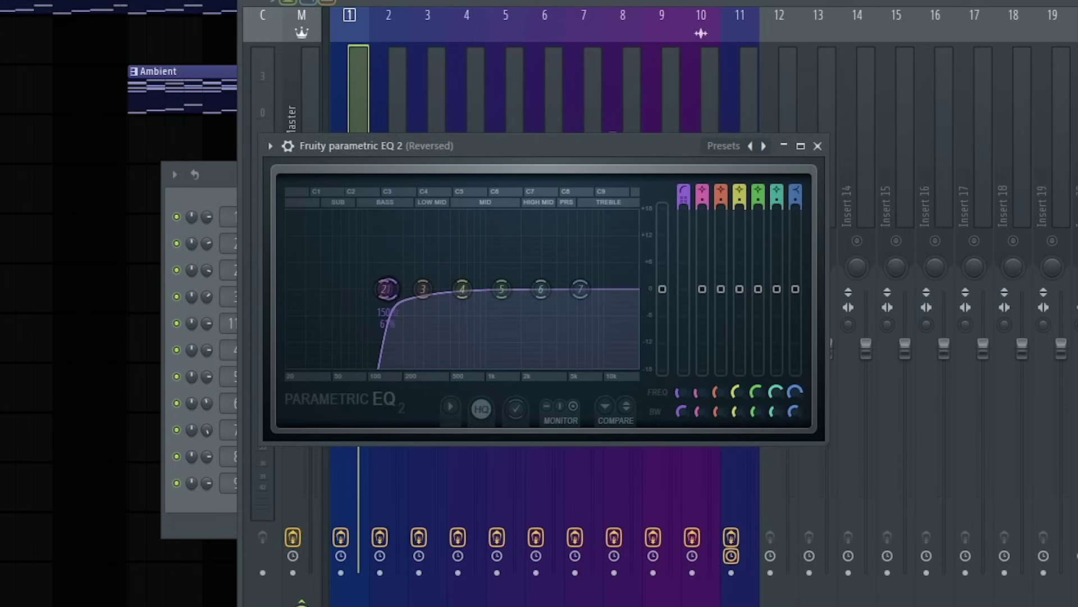
Play back the Reversed track and boost its highs with EQ band 7 by about 5 dB from about 2 kHz.
key("space")
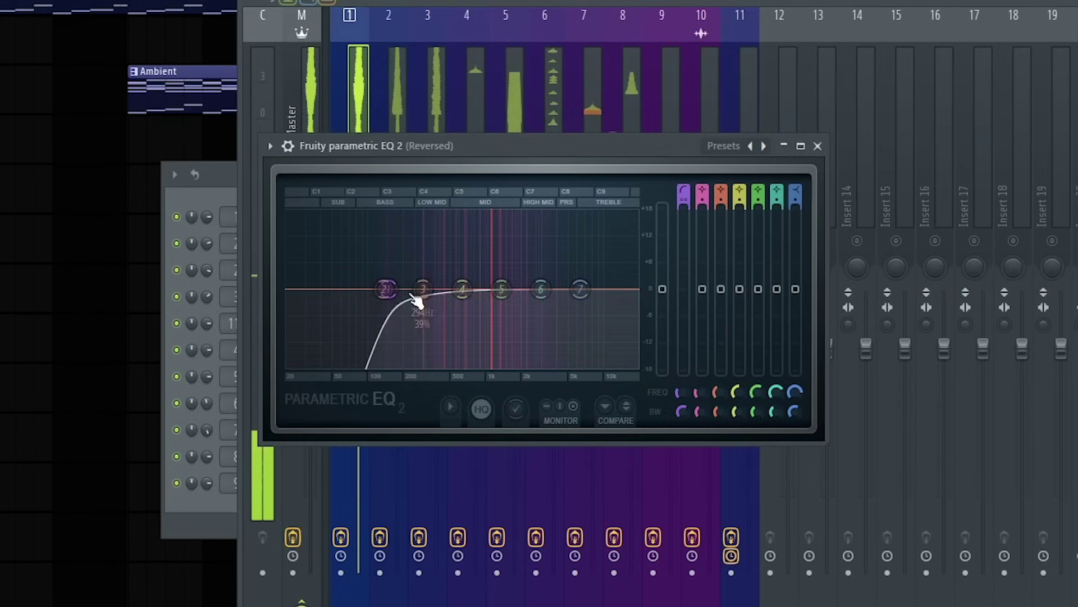
left_click_drag(580, 289, 524, 267)
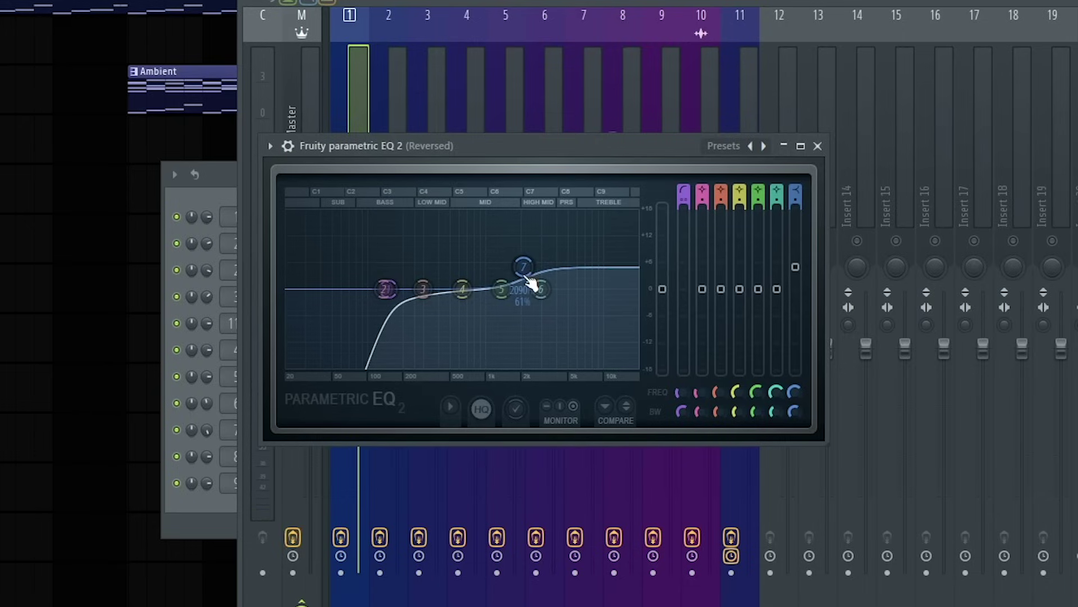
left_click_drag(527, 277, 527, 265)
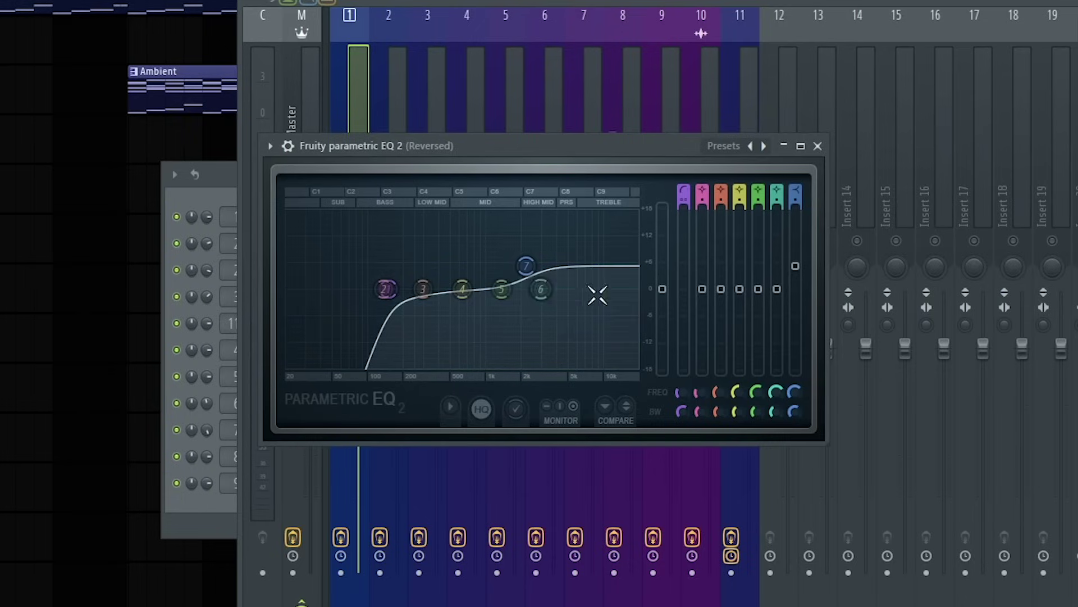
Solo the Plucks mixer track and load Fruity parametric EQ 2 into its second effect slot.
left_click_drag(472, 149, 415, 121)
left_click_drag(469, 237, 464, 241)
left_click(346, 86)
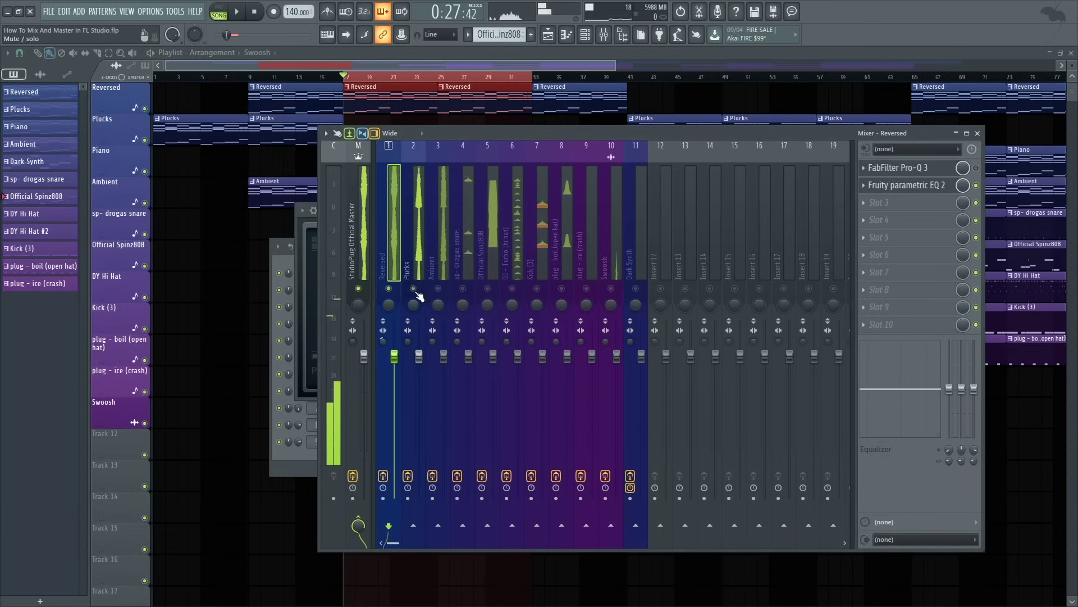
left_click(418, 295)
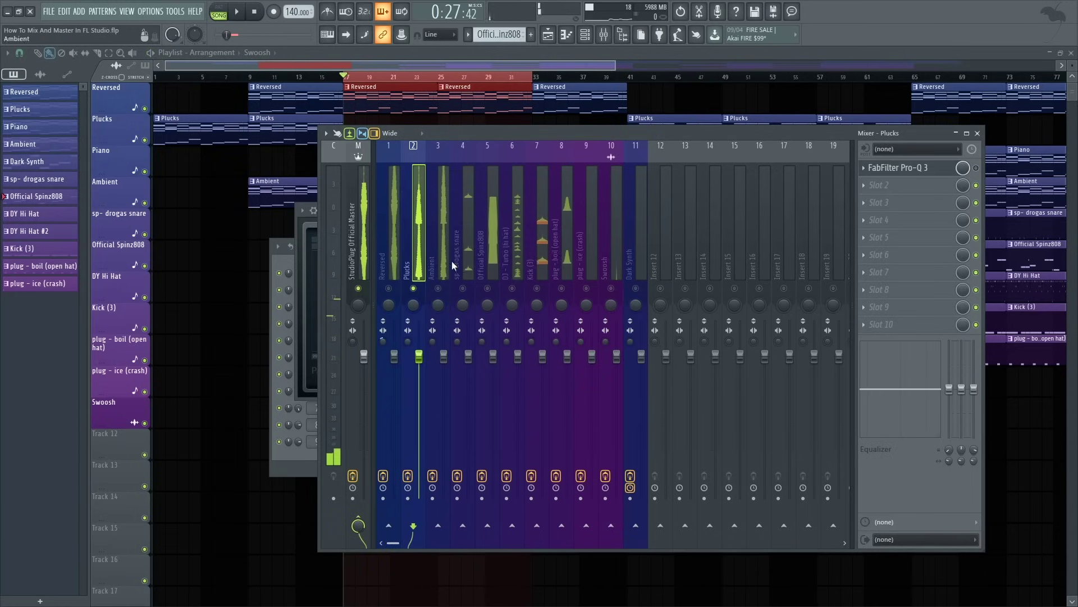
left_click(879, 184)
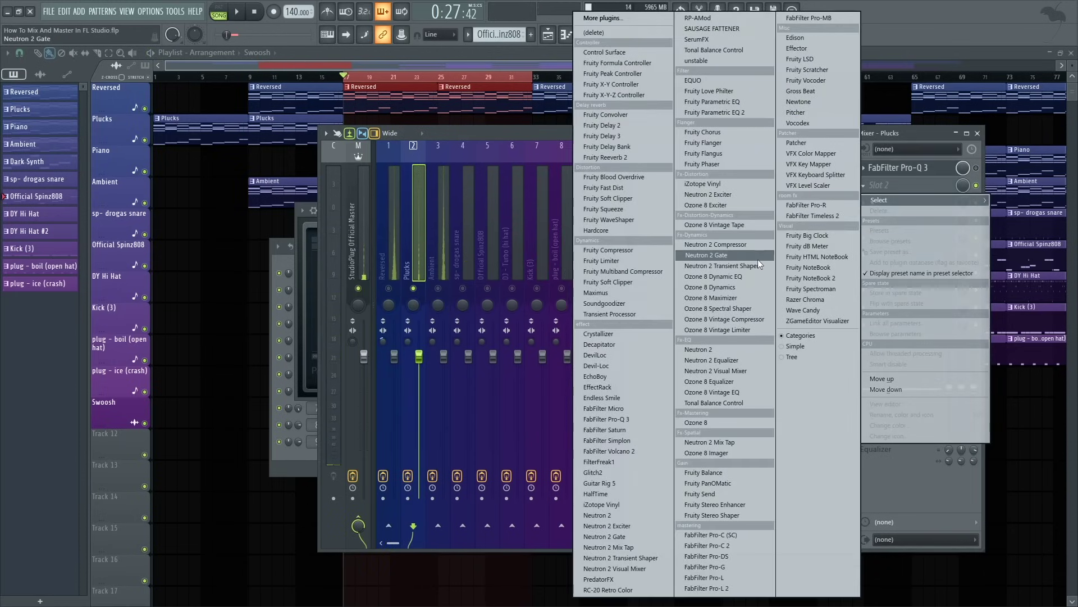
left_click(712, 112)
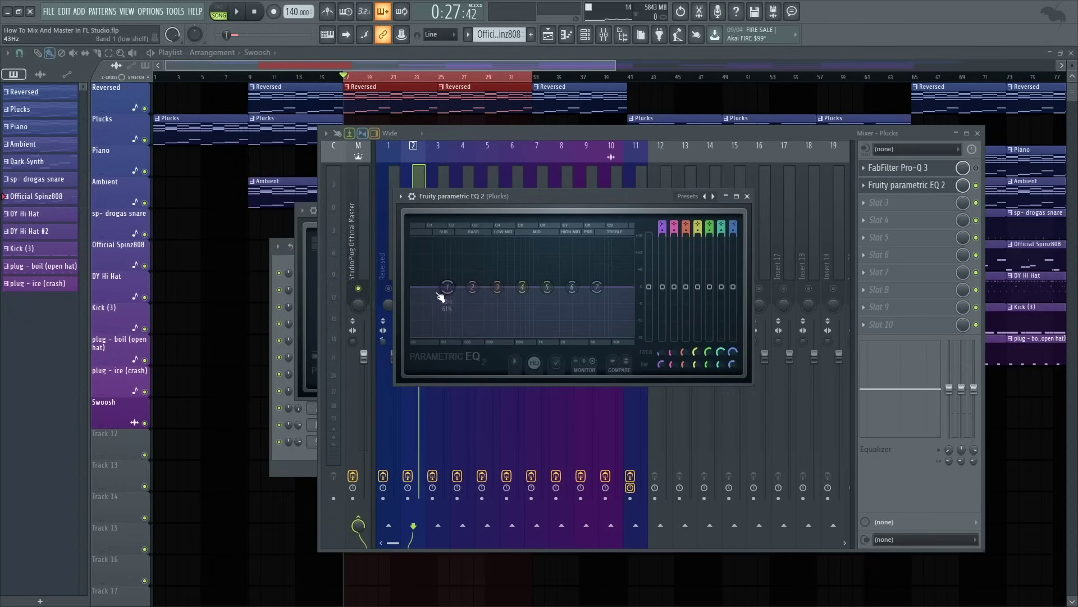
Change band 1 of the Plucks EQ to a high pass with a steeper slope and move the EQ window clear of the soloed track.
right_click(447, 289)
mouse_move(471, 313)
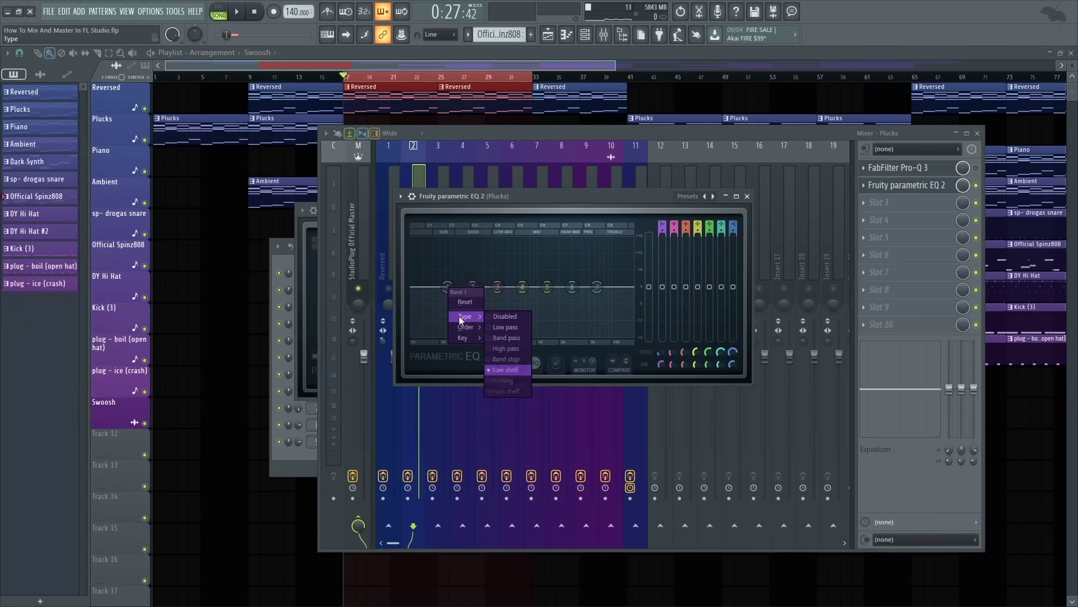
left_click(510, 340)
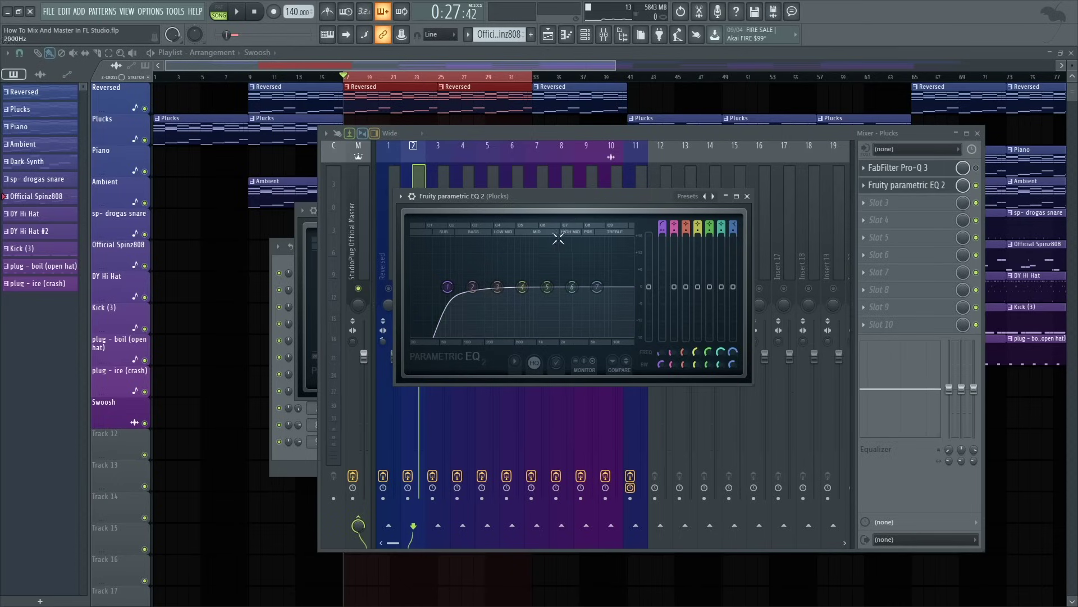
left_click_drag(561, 193, 809, 209)
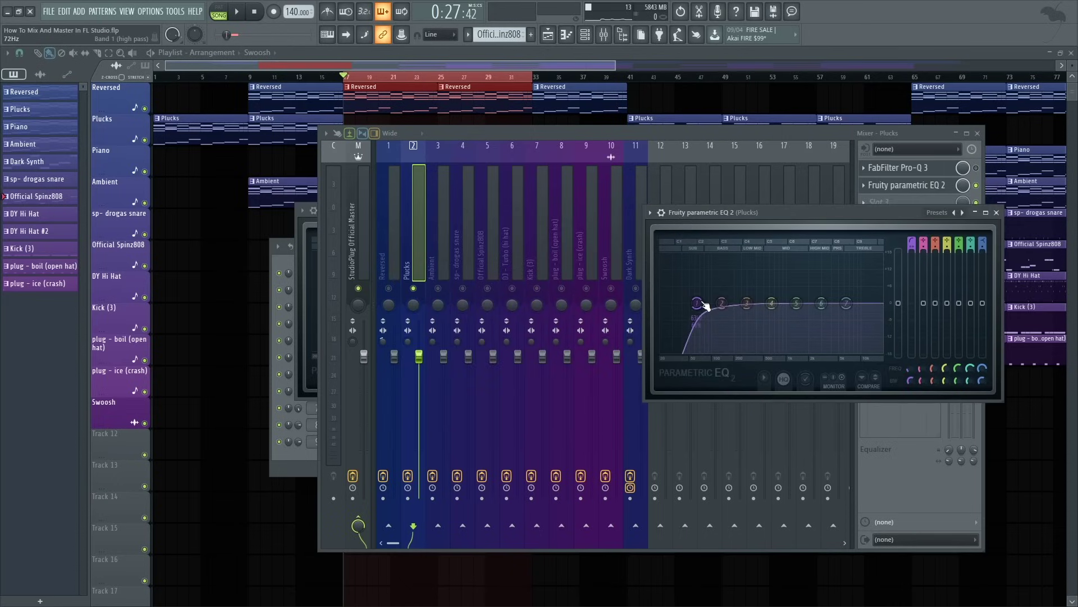
During playback, raise the Plucks high pass to just above band 2 and boost the highs with band 7 by about 5 dB.
key("space")
left_click_drag(705, 308, 715, 308)
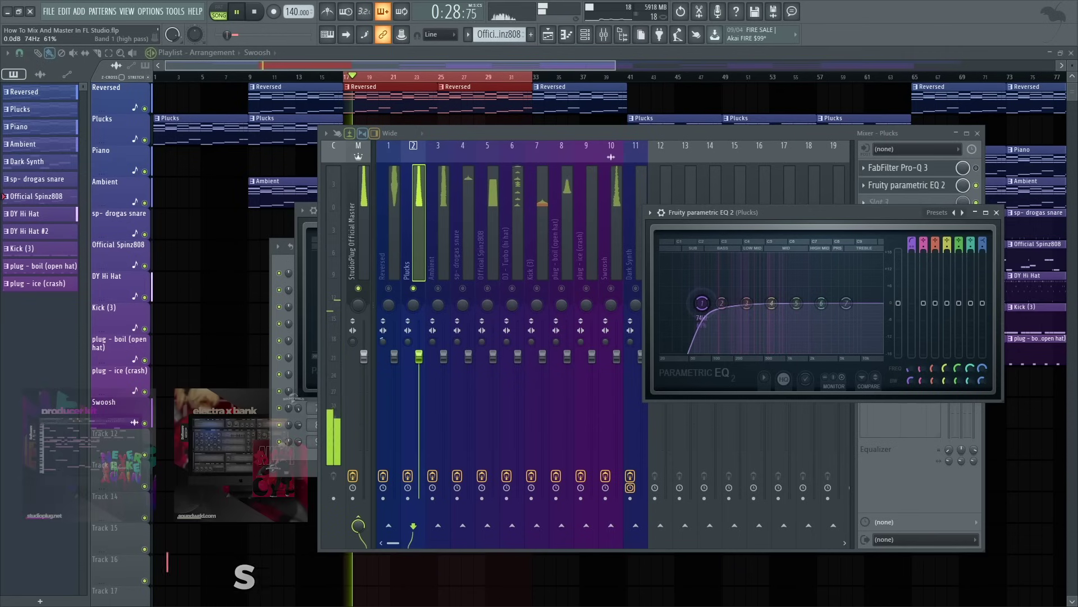
left_click_drag(706, 304, 735, 308)
left_click_drag(845, 304, 801, 290)
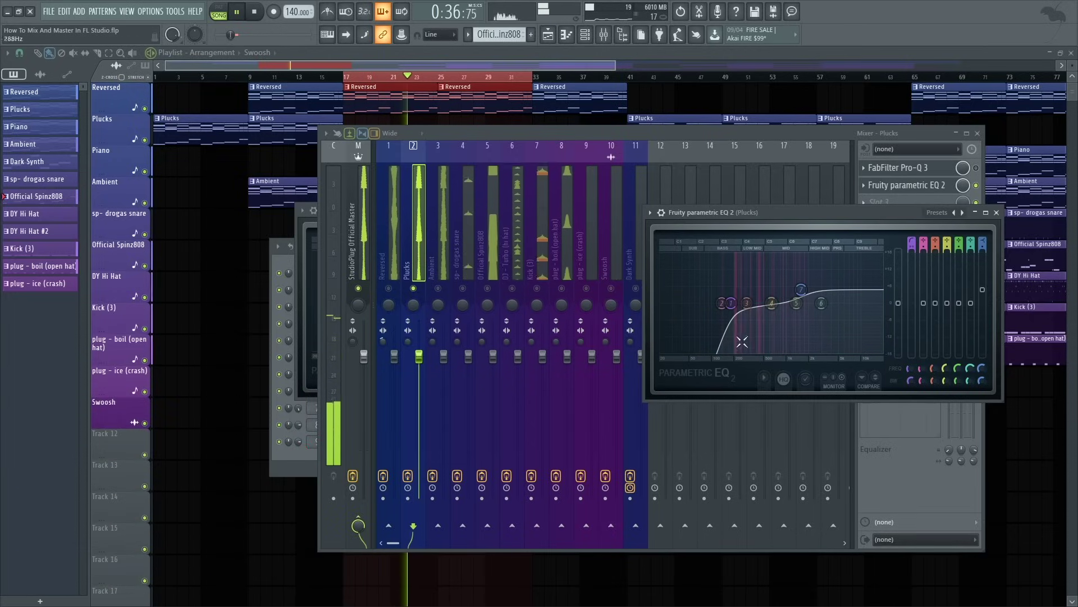
Solo the Ambient mixer track, load Fruity parametric EQ 2 into its second slot and change band 1 to a high pass.
left_click(436, 264)
key("space")
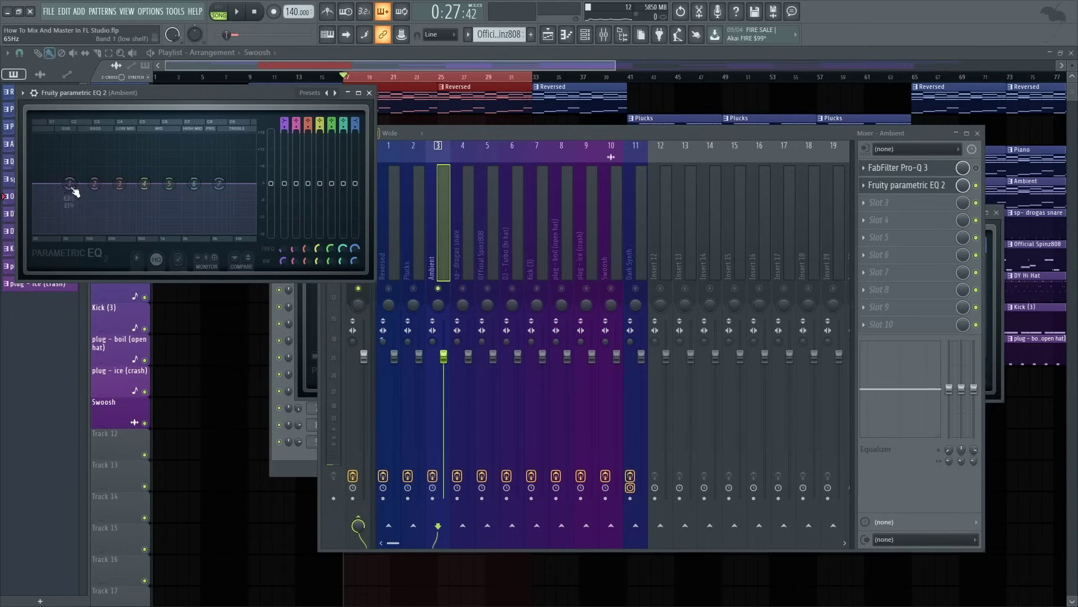
mouse_move(95, 216)
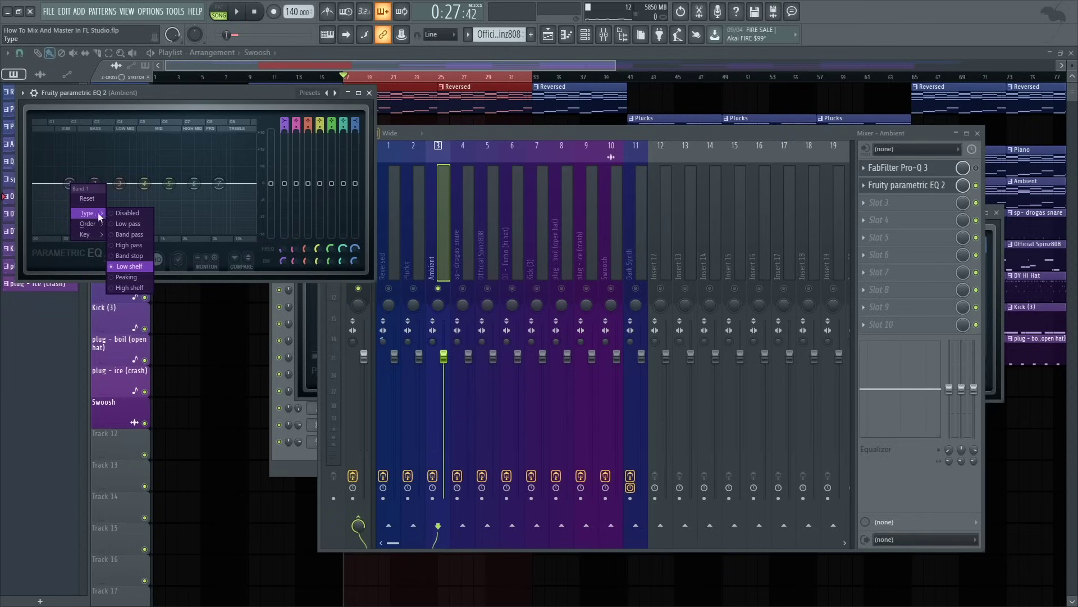
left_click(134, 245)
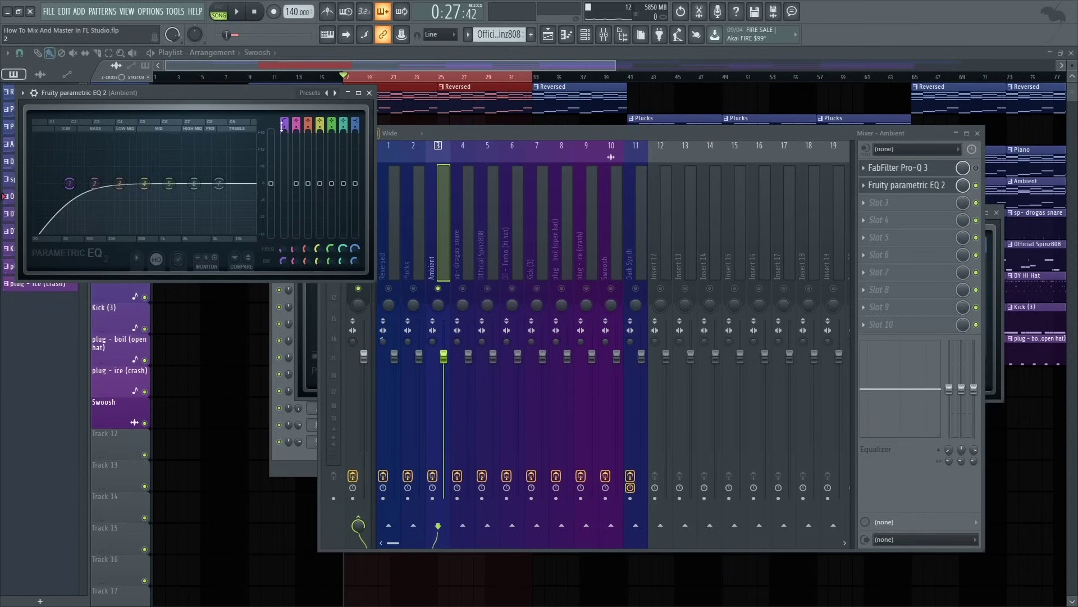
Play back the Ambient track, raise its high pass to about 140 Hz and cut the highs with band 7 by about 18 dB.
key("space")
left_click_drag(69, 183, 101, 183)
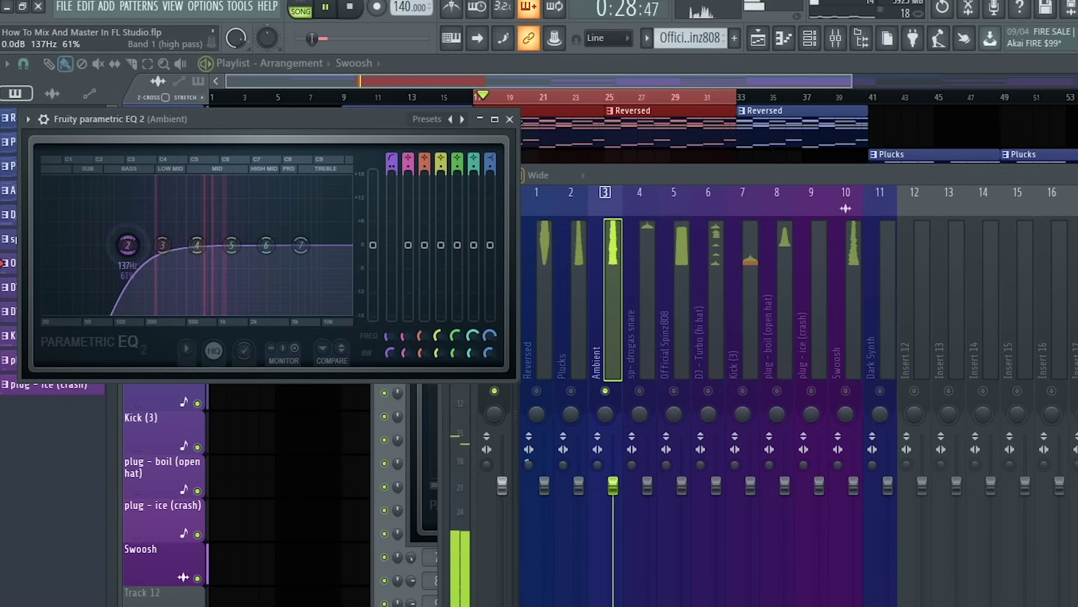
left_click_drag(135, 245, 130, 244)
left_click_drag(301, 244, 320, 312)
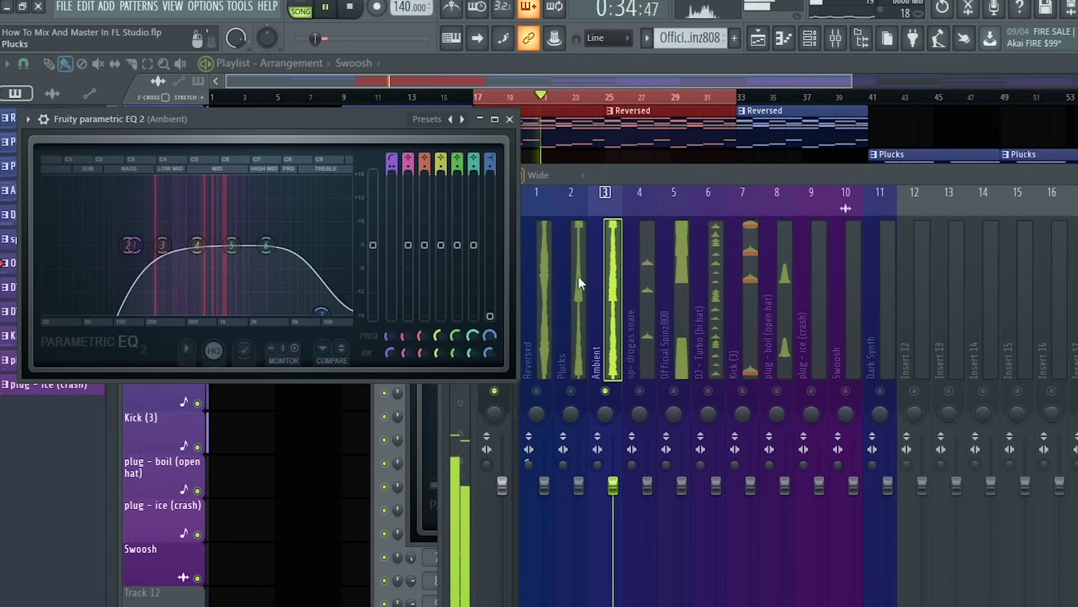
Solo the sp- drogas snare track, load Fruity parametric EQ 2 on it and change band 1 to a high pass.
left_click(643, 348)
key("space")
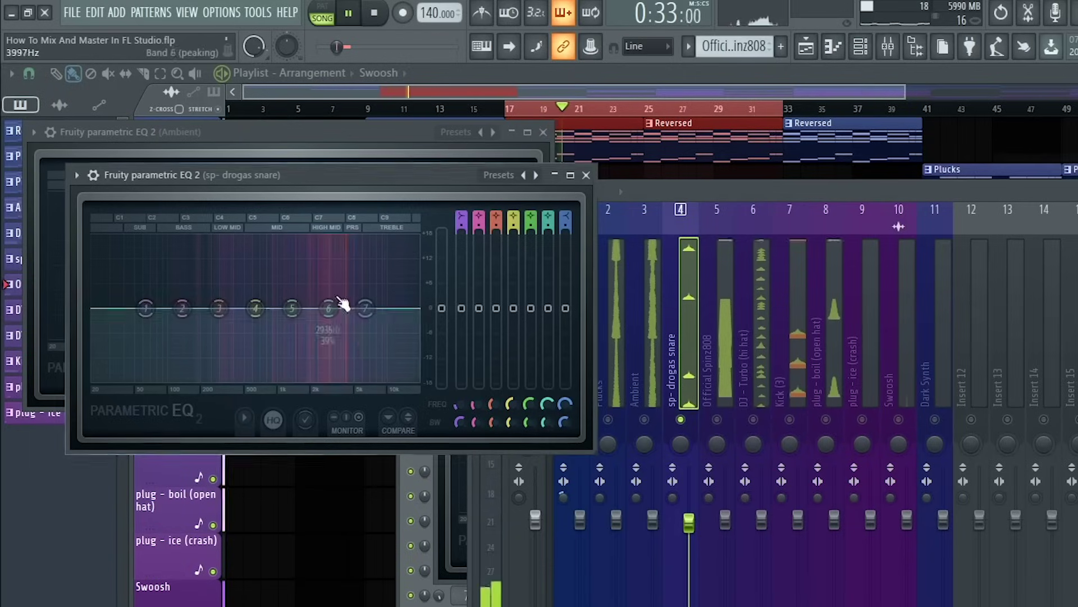
right_click(145, 308)
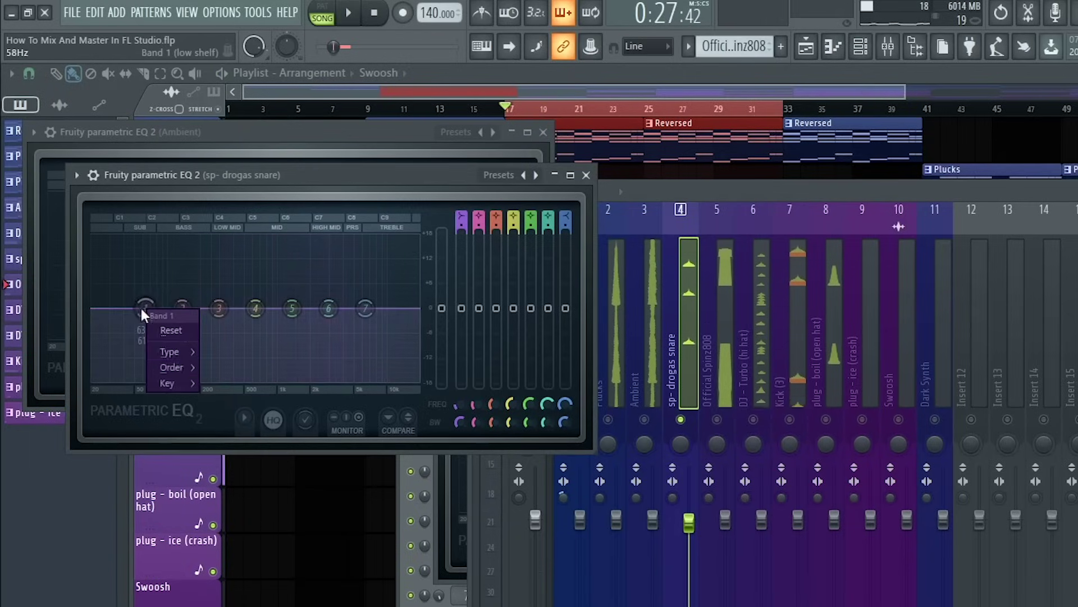
mouse_move(174, 352)
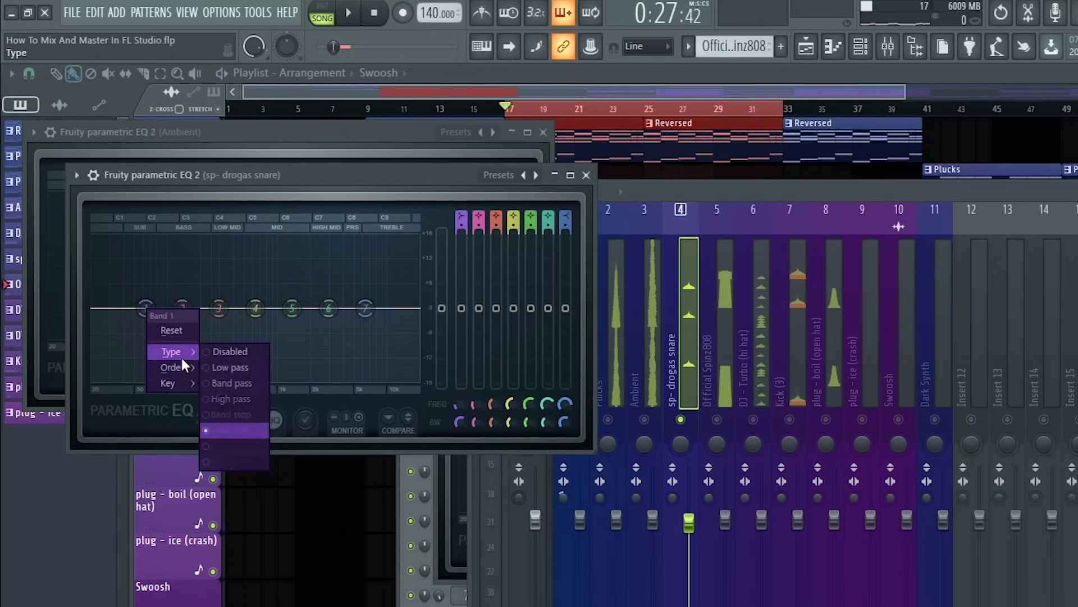
left_click(232, 399)
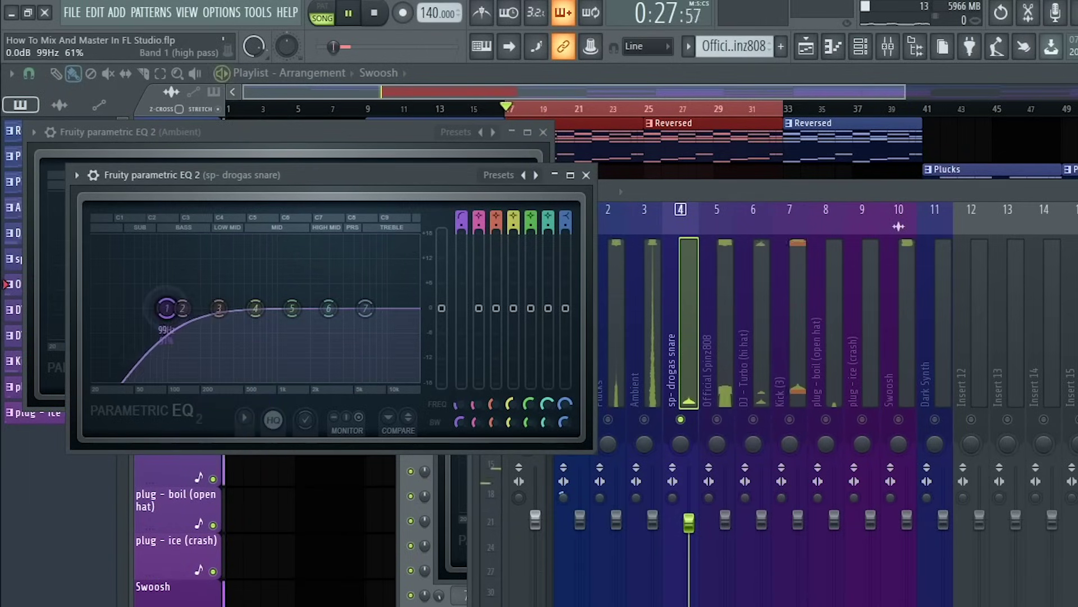
During playback, set the snare's high pass just above band 2 with slope Steep 4 and slightly boost band 4 near 430 Hz and band 5.
mouse_move(181, 308)
left_mouse_down()
mouse_move(243, 307)
mouse_move(197, 308)
left_mouse_up()
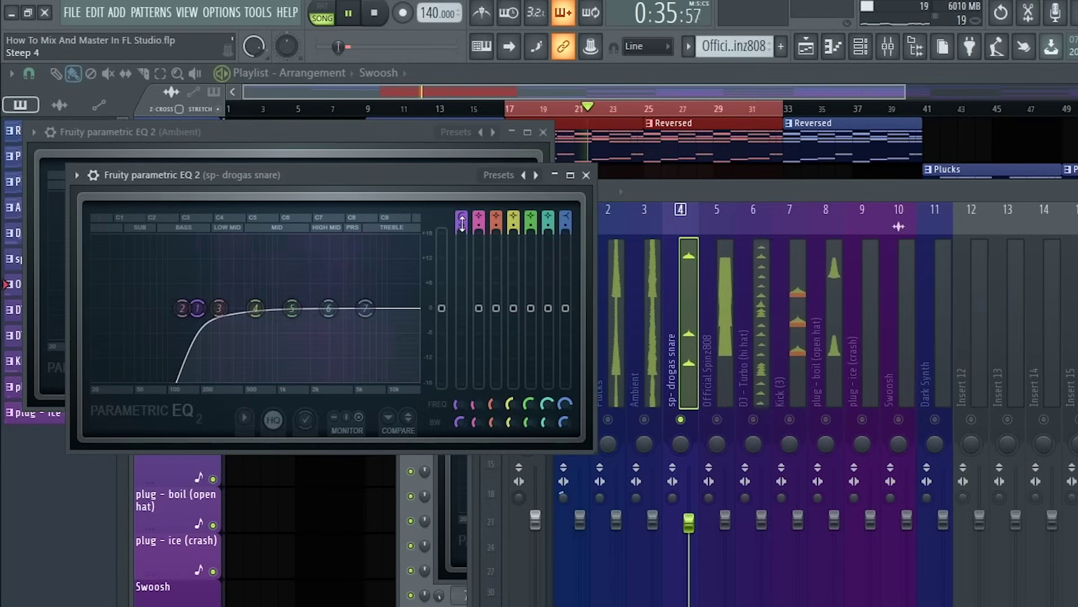
left_click_drag(255, 308, 318, 298)
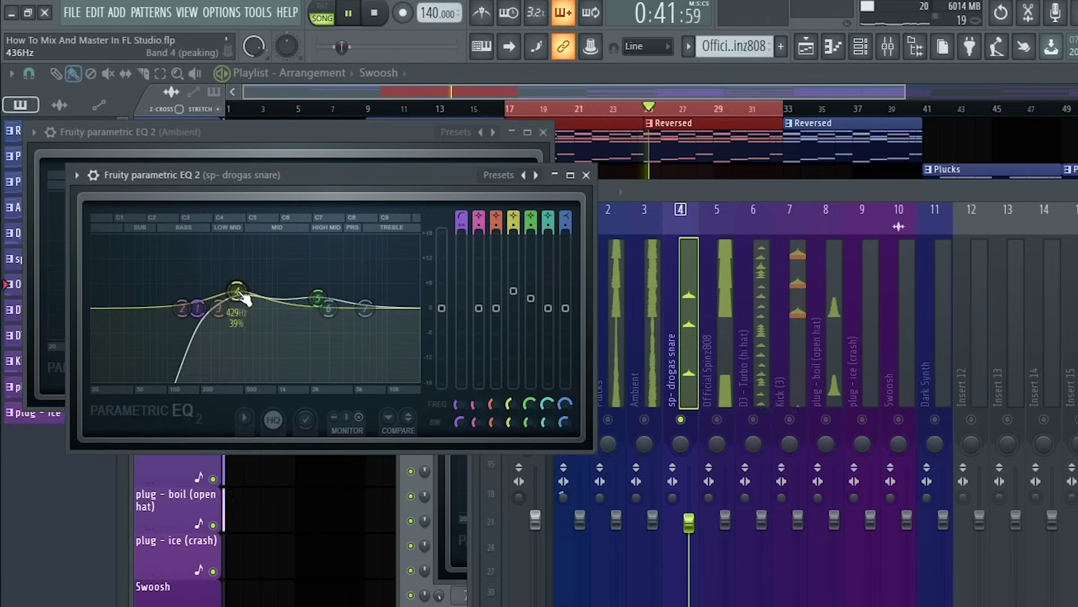
key("space")
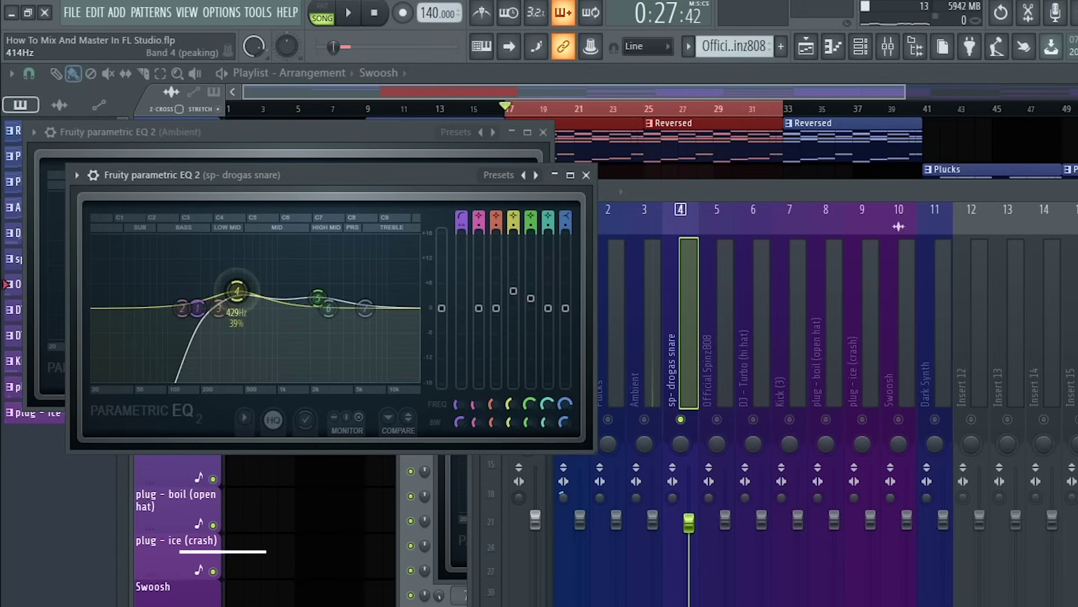
key("space")
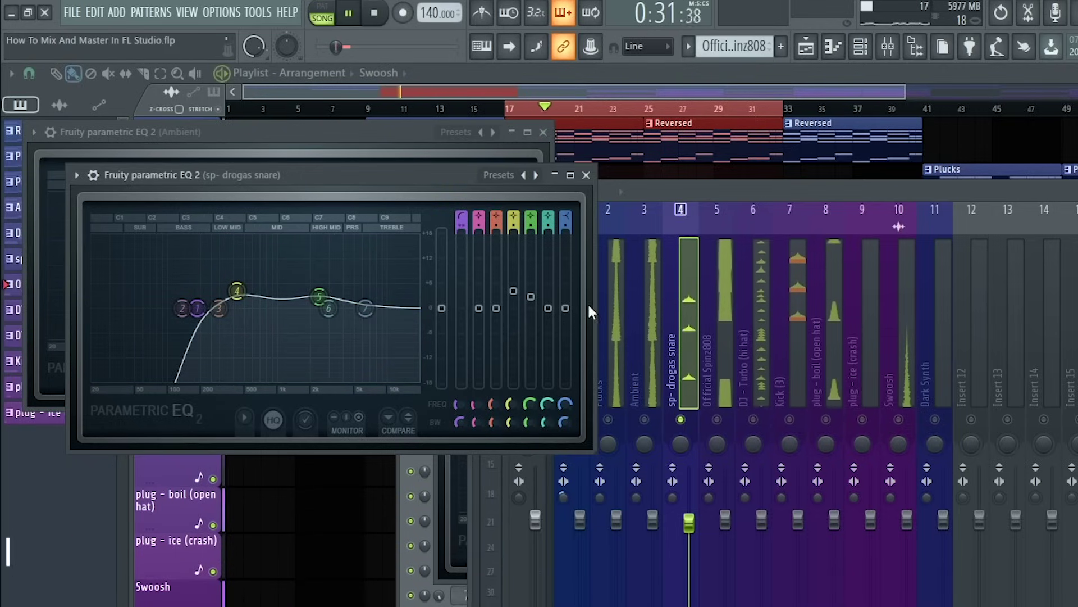
key("space")
Load Fruity parametric EQ 2 on the Official Spinz808 track and set band 1 to high pass and band 7 to low pass.
left_click(712, 359)
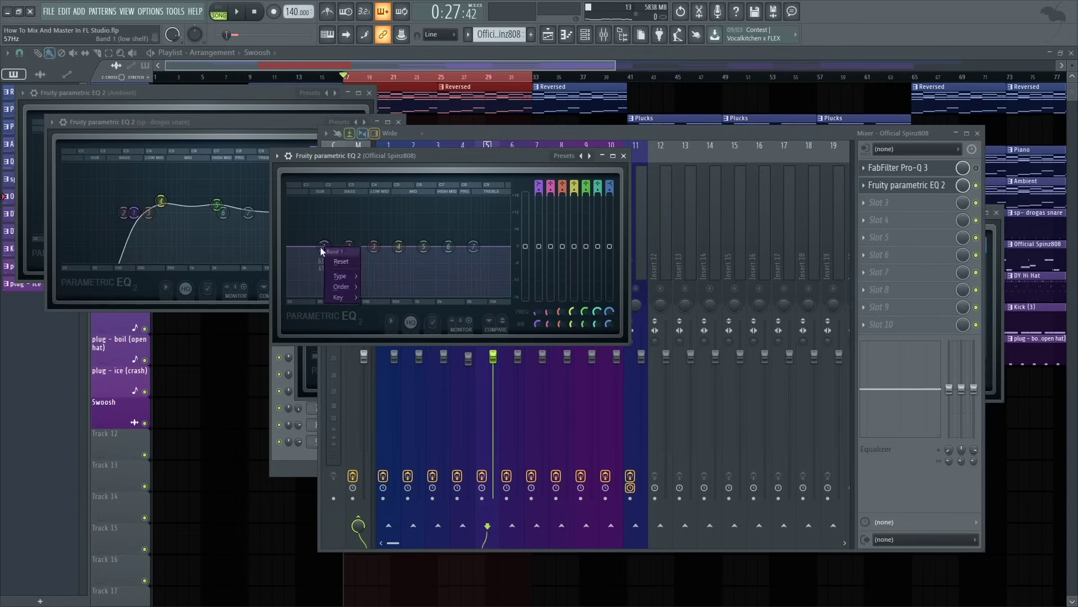
mouse_move(343, 276)
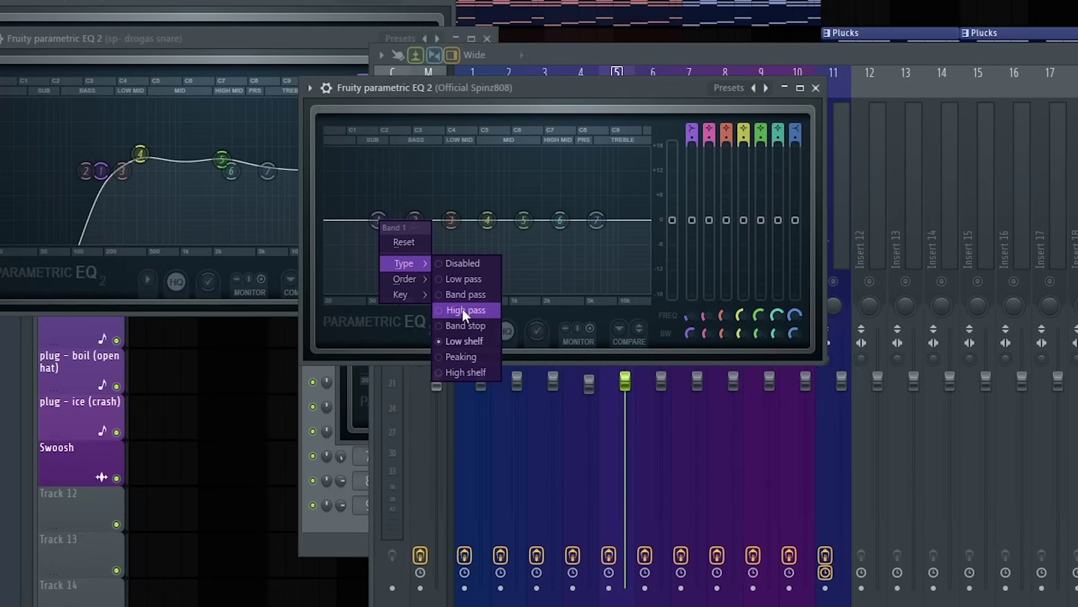
left_click(462, 310)
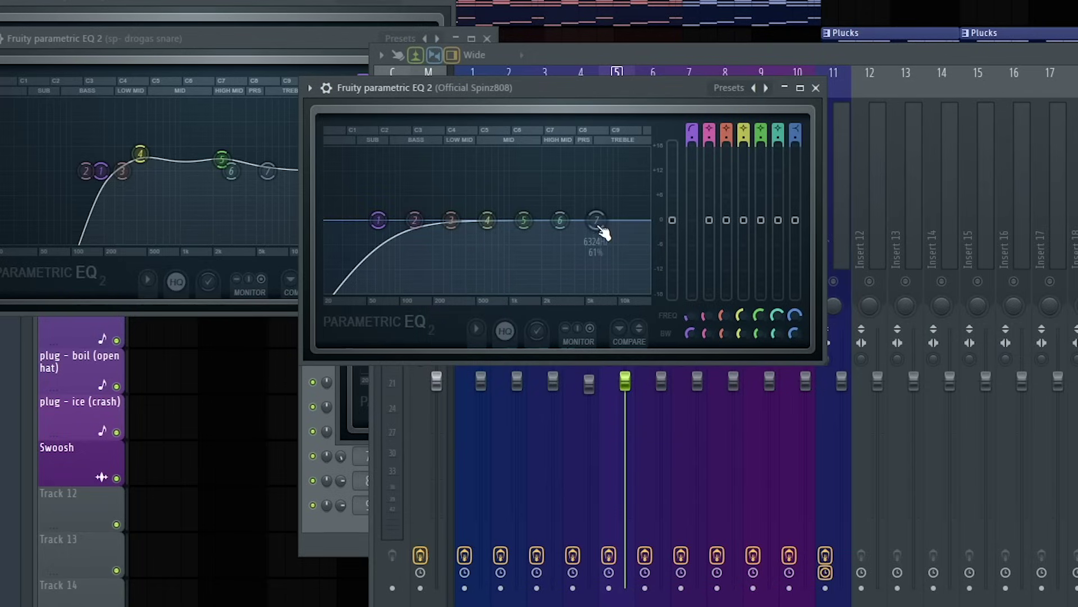
right_click(599, 225)
mouse_move(627, 264)
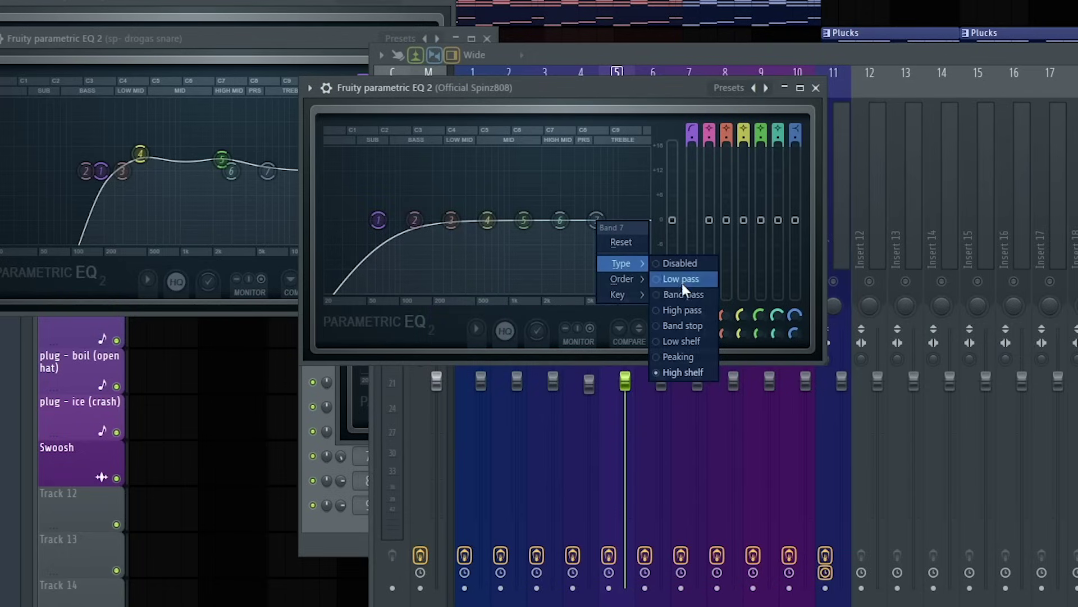
left_click(680, 279)
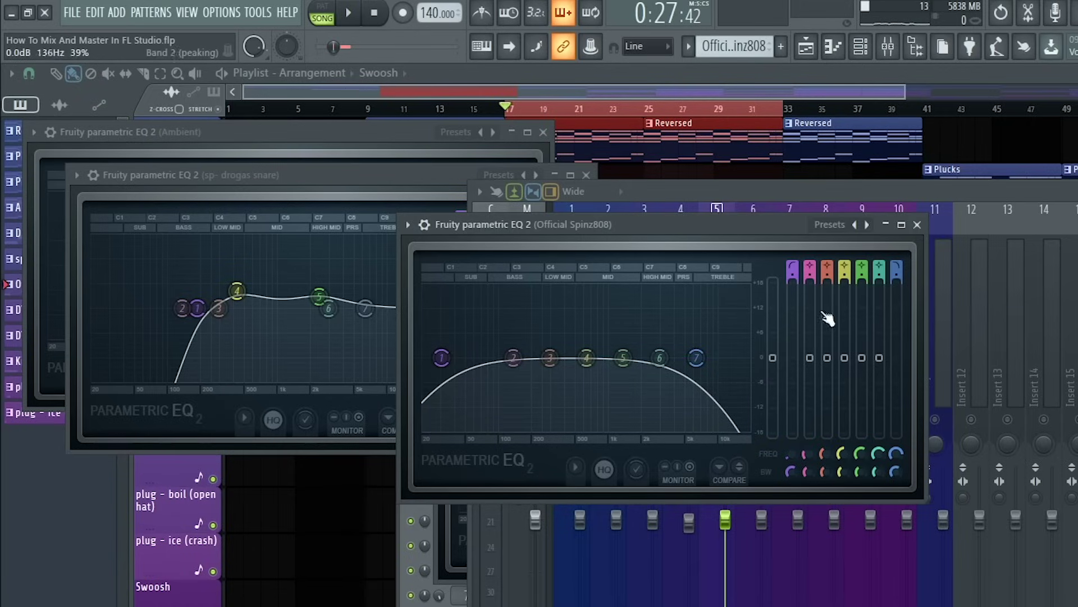
Set the 808's high pass to about 30 Hz with slope Steep 4 and lower its low pass to between bands 5 and 6 during playback.
scroll(796, 274, "up", 1)
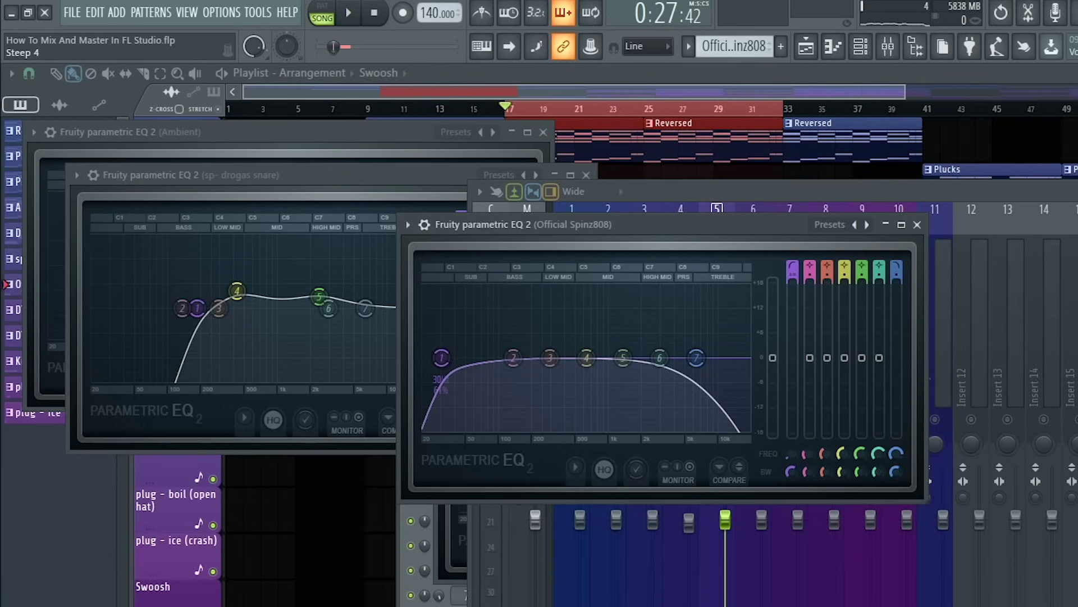
key("space")
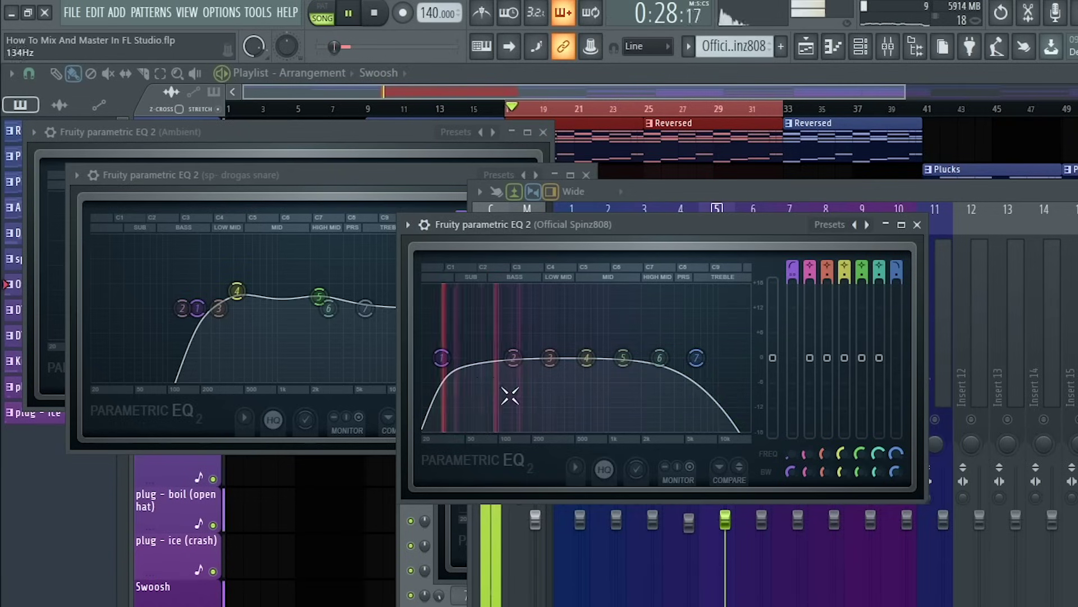
left_click_drag(698, 365, 640, 365)
key("space")
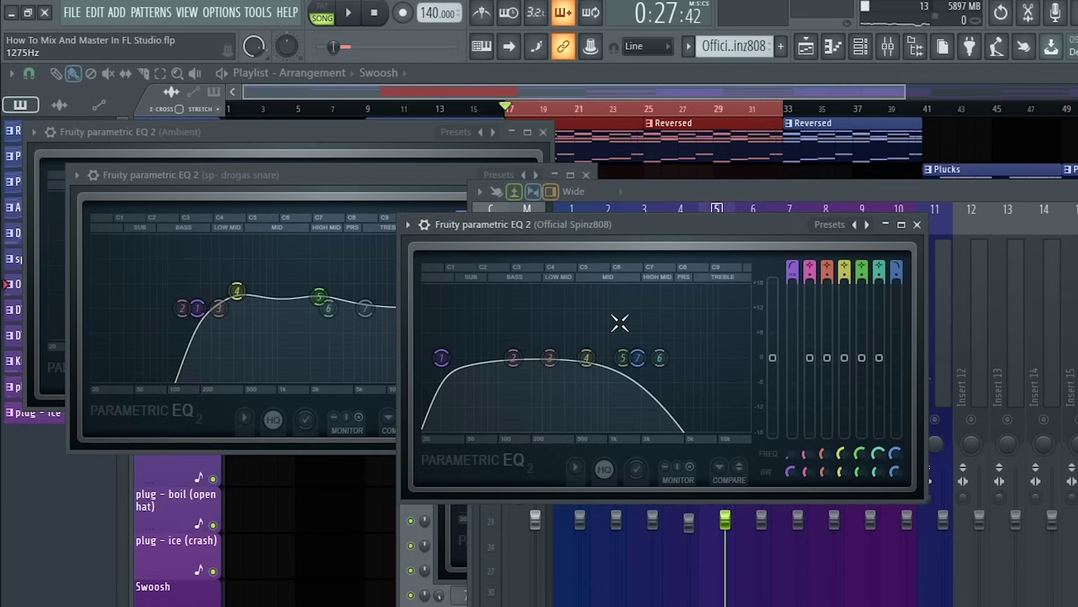
Solo the DJ - Turbo (hi hat) track, load Fruity Reeverb 2 into its second slot and lower that effect's mix level during playback.
left_click(757, 186)
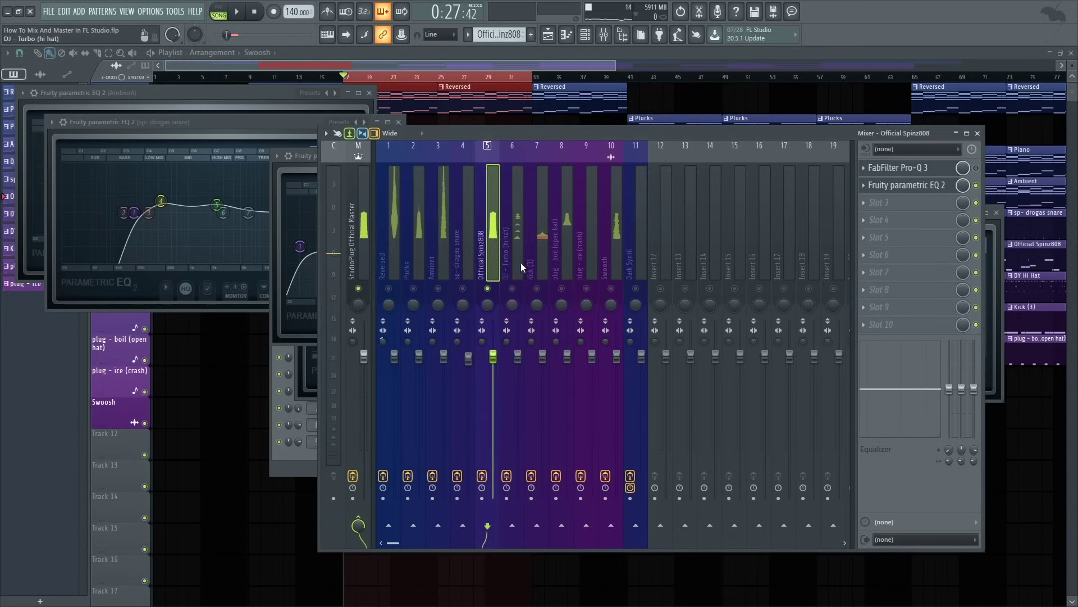
left_click(760, 393)
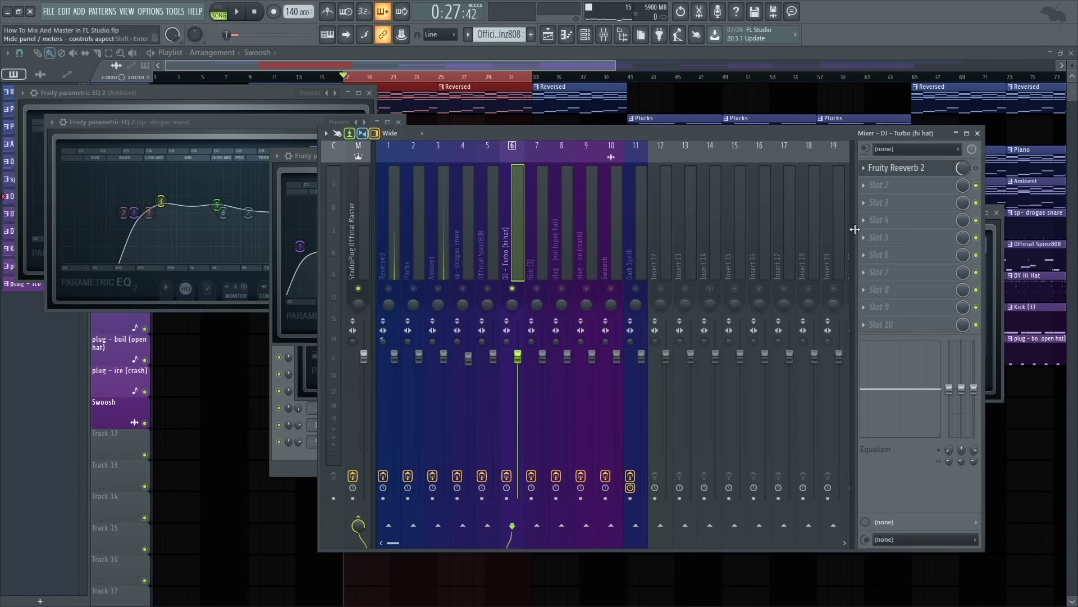
left_click(886, 186)
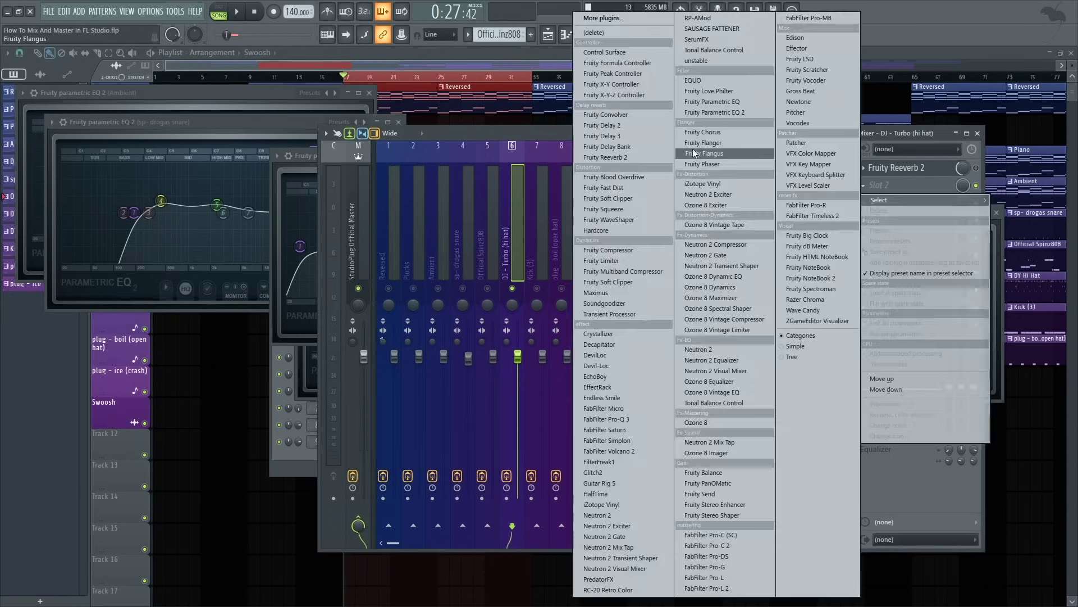
left_click(610, 158)
key("space")
left_click(967, 194)
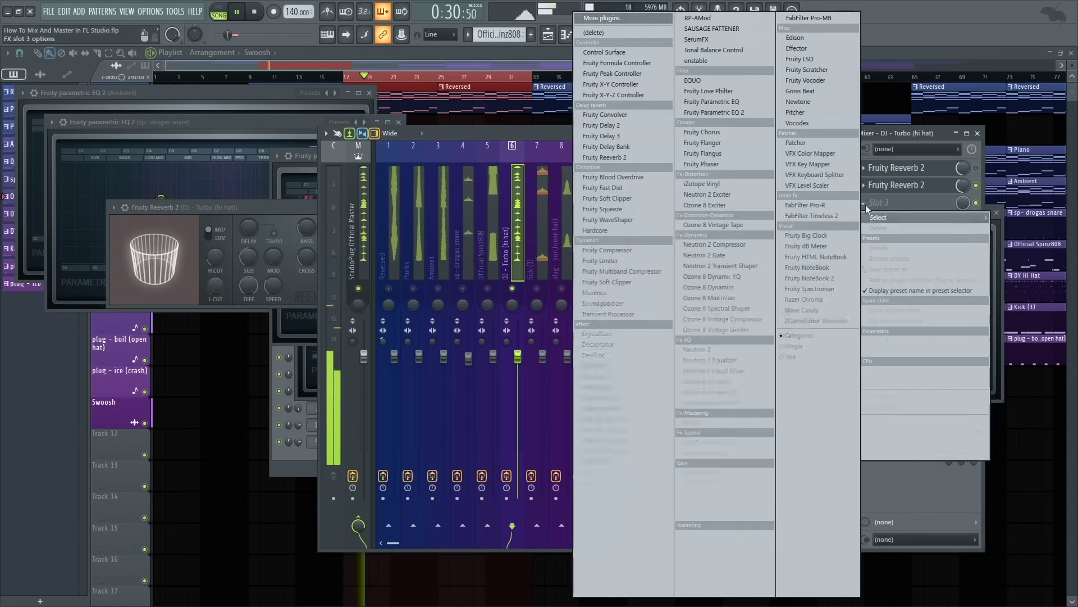
Load Fruity parametric EQ 2 into the hi hat's third slot and make band 1 a steeper high pass between bands 5 and 6.
left_click(868, 203)
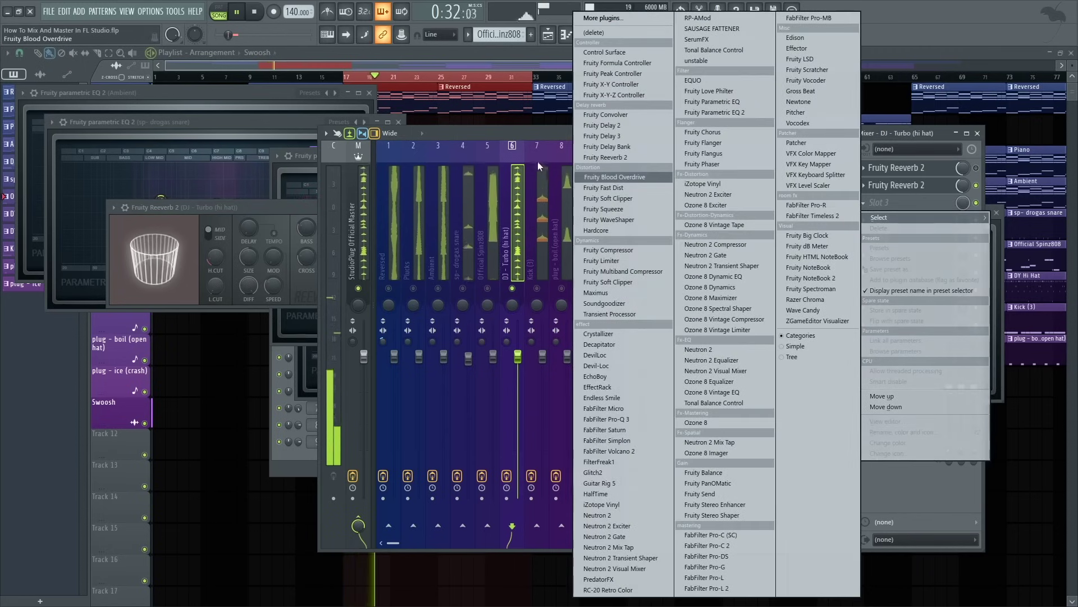
left_click(707, 112)
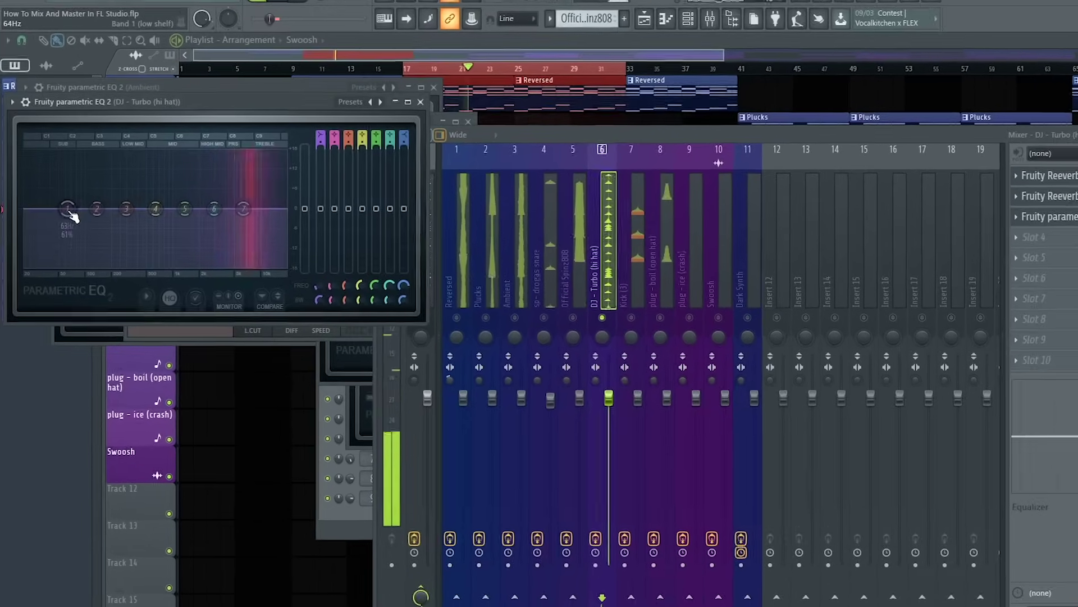
right_click(67, 208)
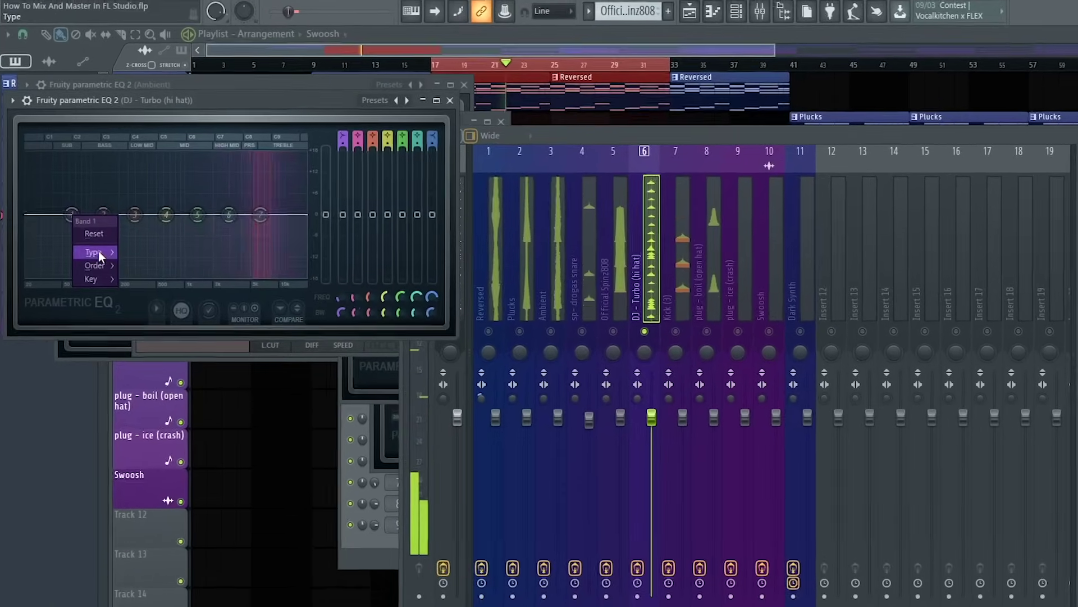
mouse_move(98, 250)
left_click(157, 287)
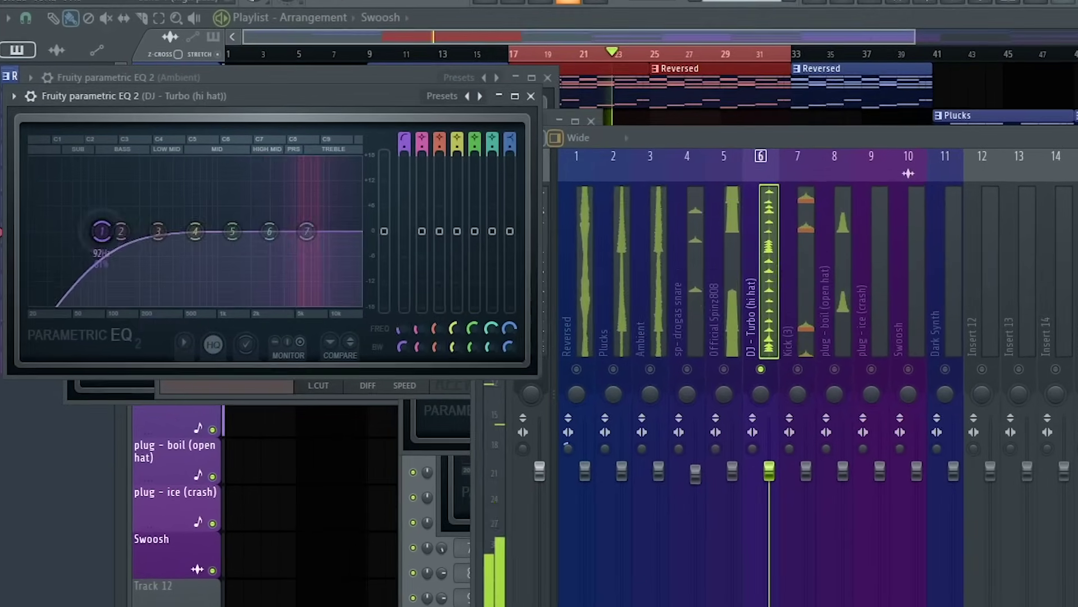
left_click_drag(101, 231, 318, 239)
Change band 7 of the hi hat EQ to a low pass at about 17 kHz and return to the mixer.
right_click(317, 237)
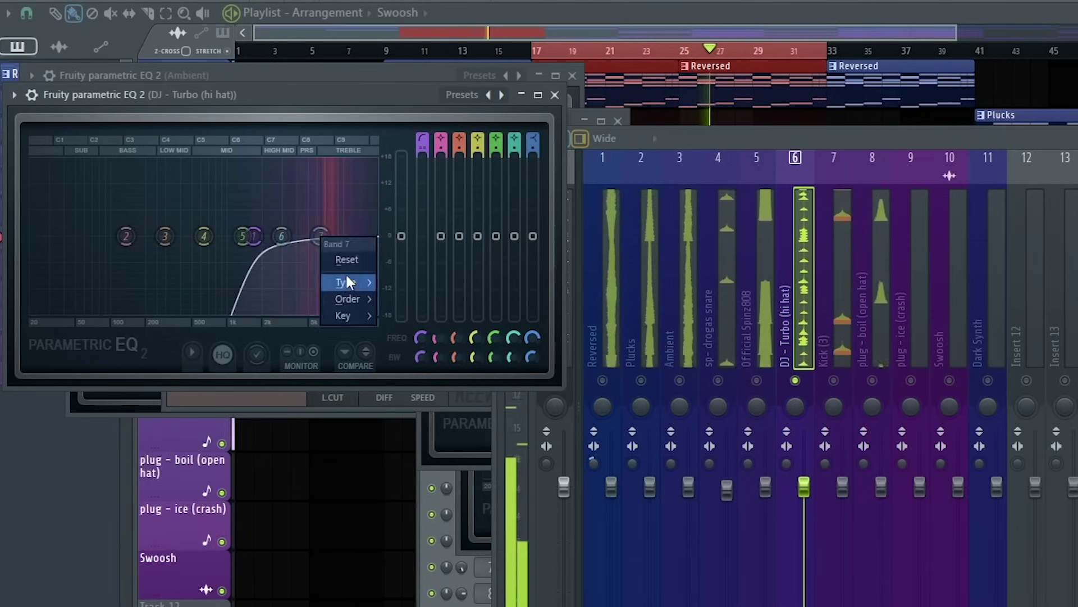
mouse_move(346, 281)
left_click(414, 315)
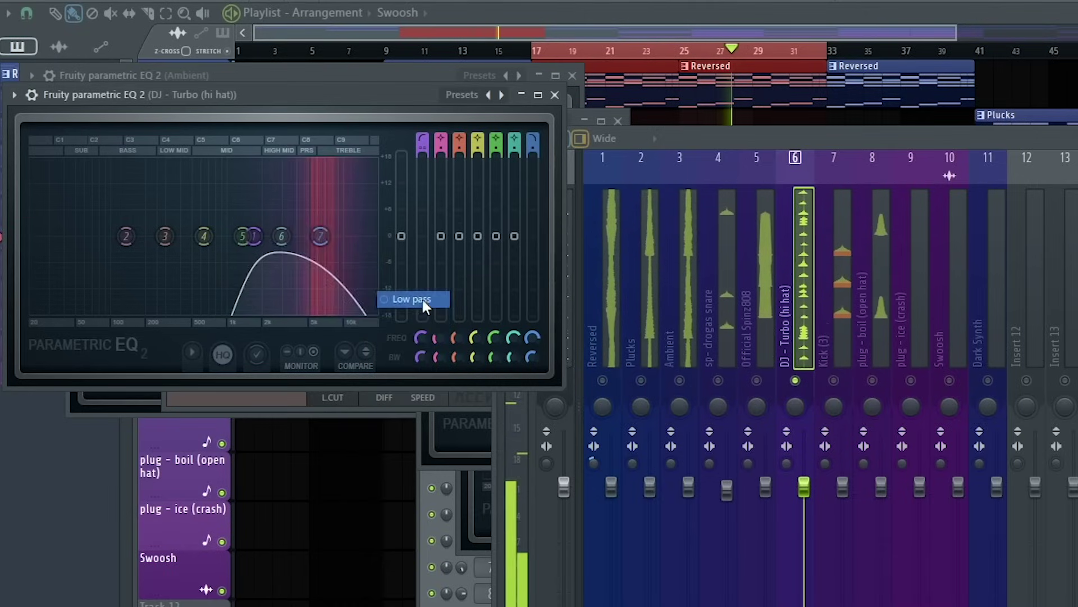
left_click_drag(320, 236, 369, 236)
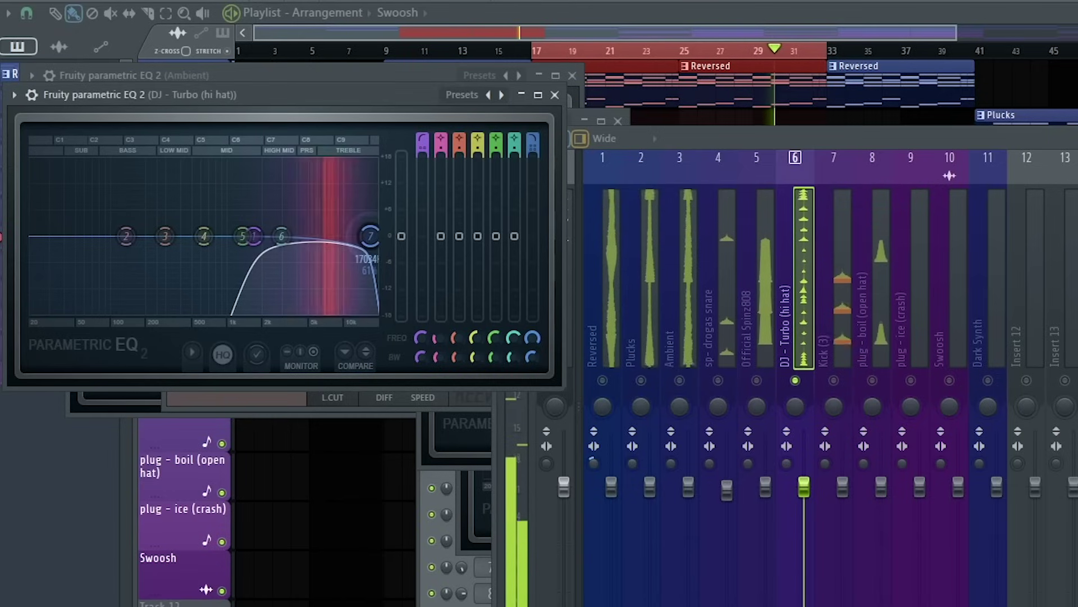
left_click(749, 145)
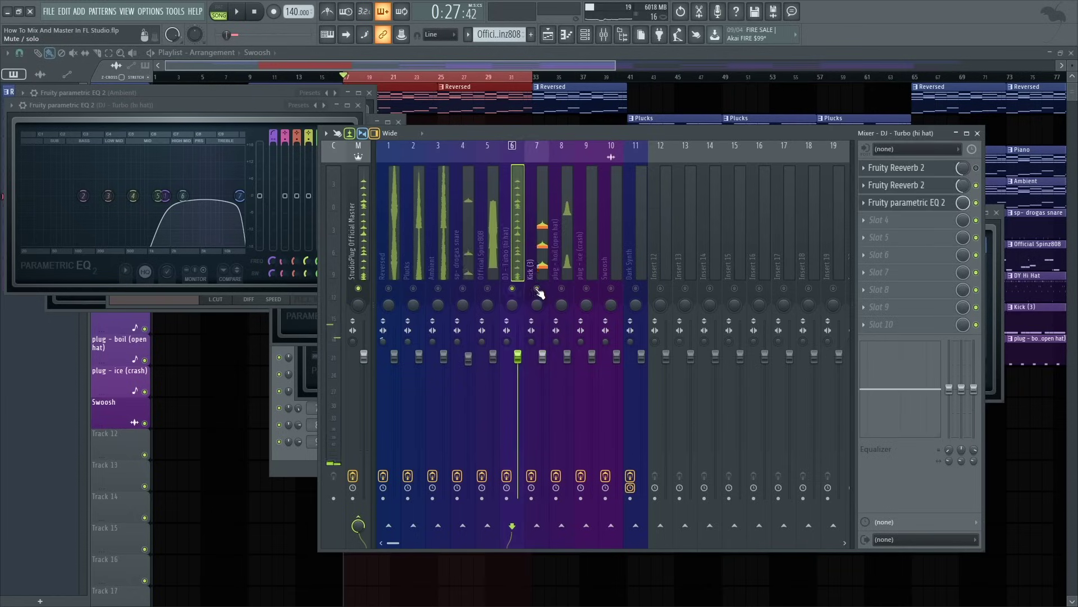
Solo the Kick (3) track and make band 1 of its Fruity parametric EQ 2 a steep high pass at about 40 Hz during playback.
left_click(537, 289)
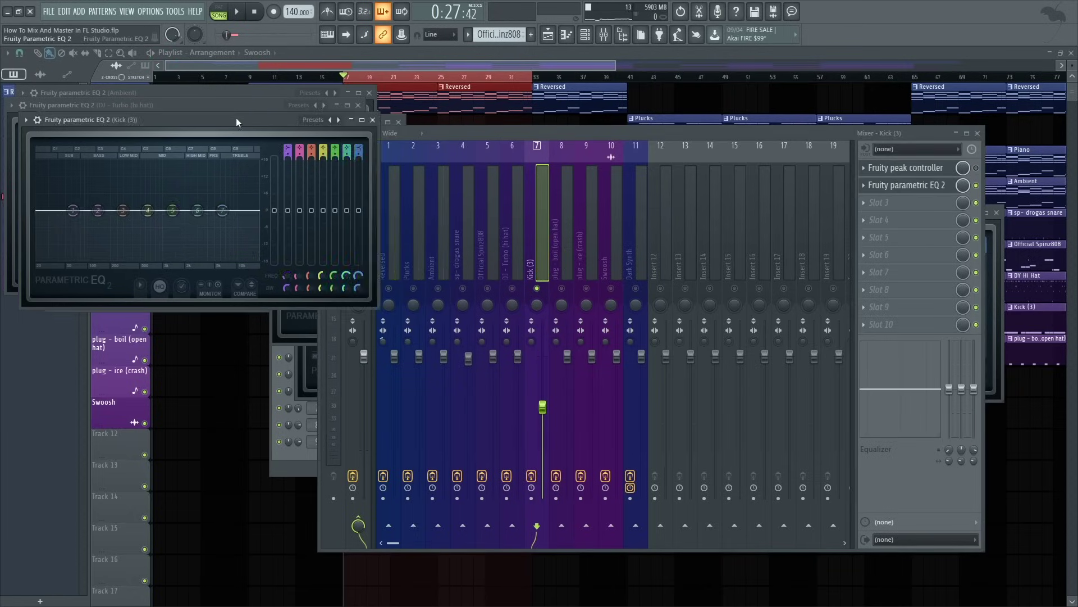
left_click_drag(236, 117, 710, 143)
right_click(541, 238)
mouse_move(562, 268)
left_click(569, 315)
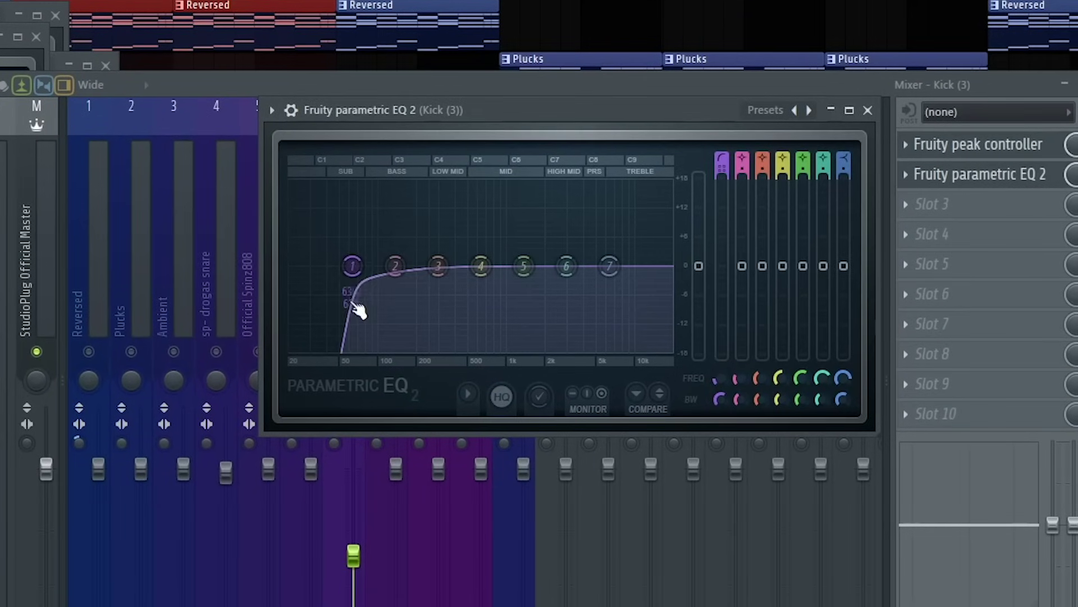
key("space")
left_click_drag(329, 265, 321, 266)
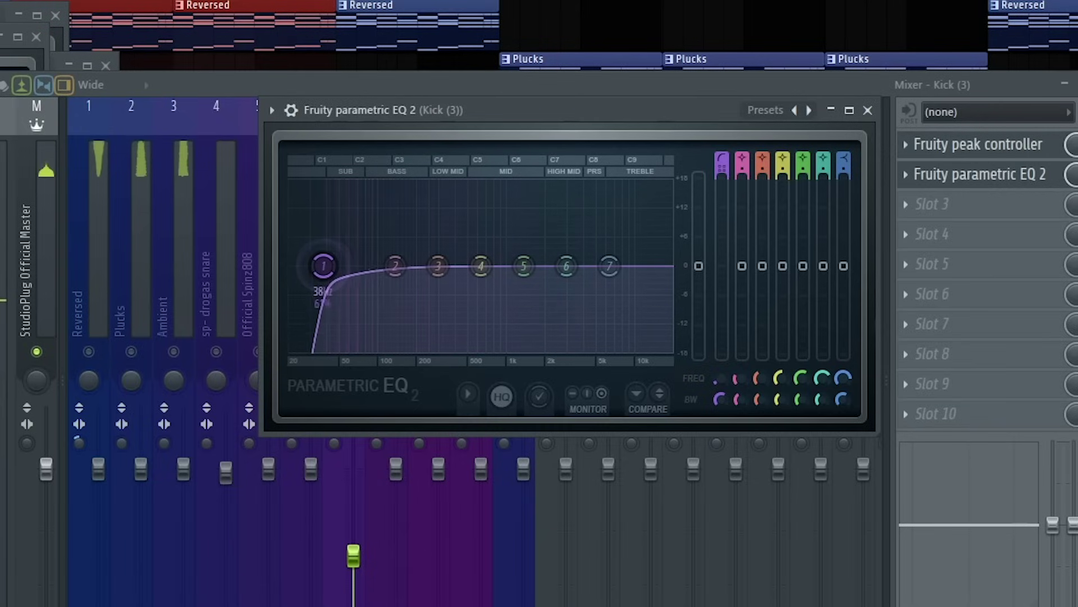
Change band 7 of the kick EQ to a low pass and lower it to just above band 5 during playback.
right_click(607, 266)
mouse_move(637, 316)
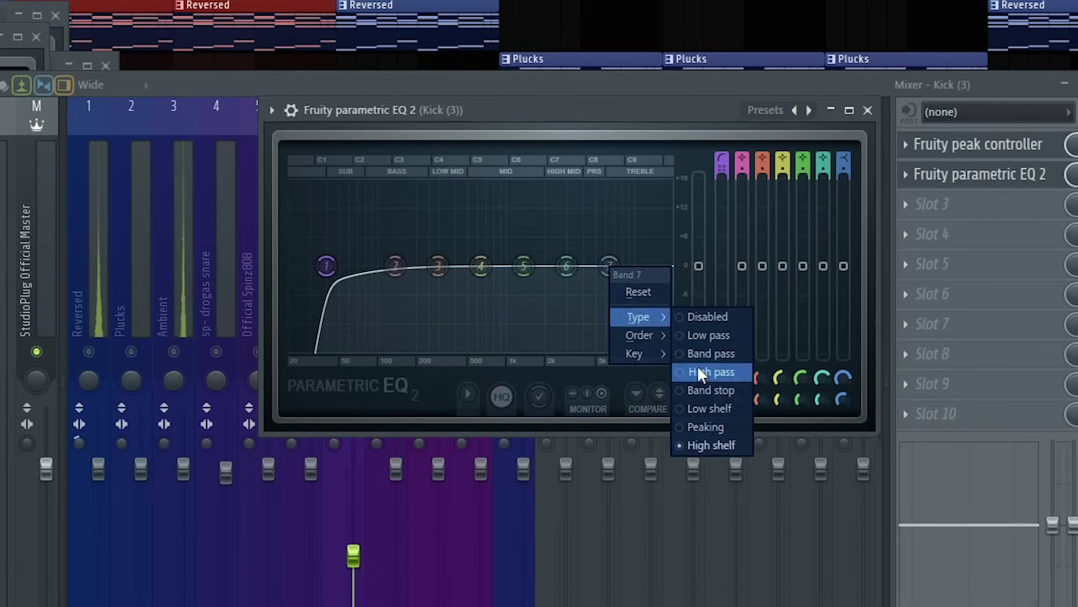
left_click(706, 335)
left_click_drag(589, 266, 510, 266)
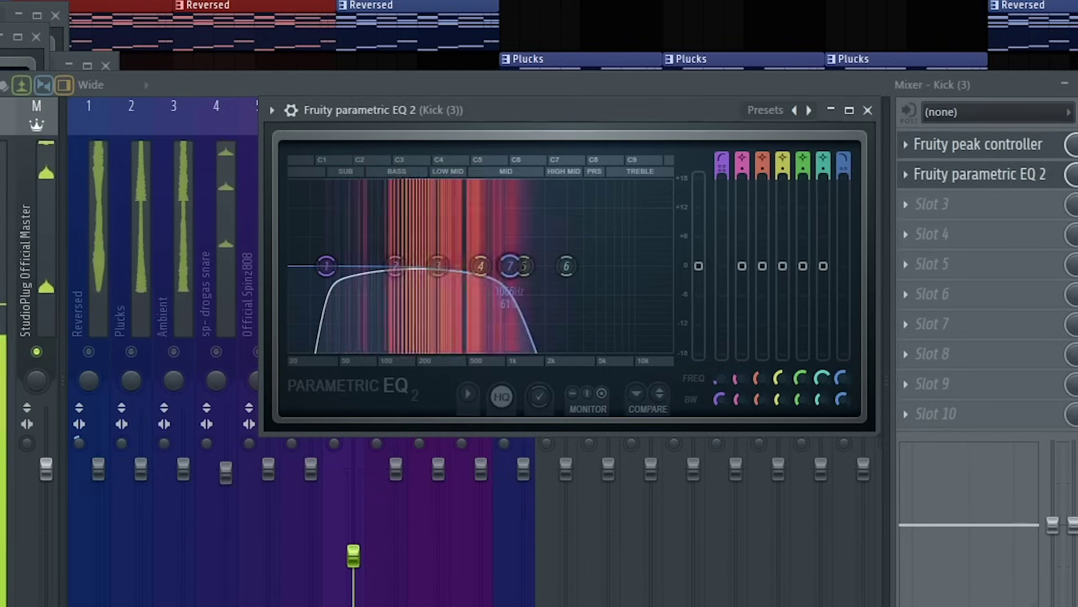
left_click_drag(509, 266, 535, 266)
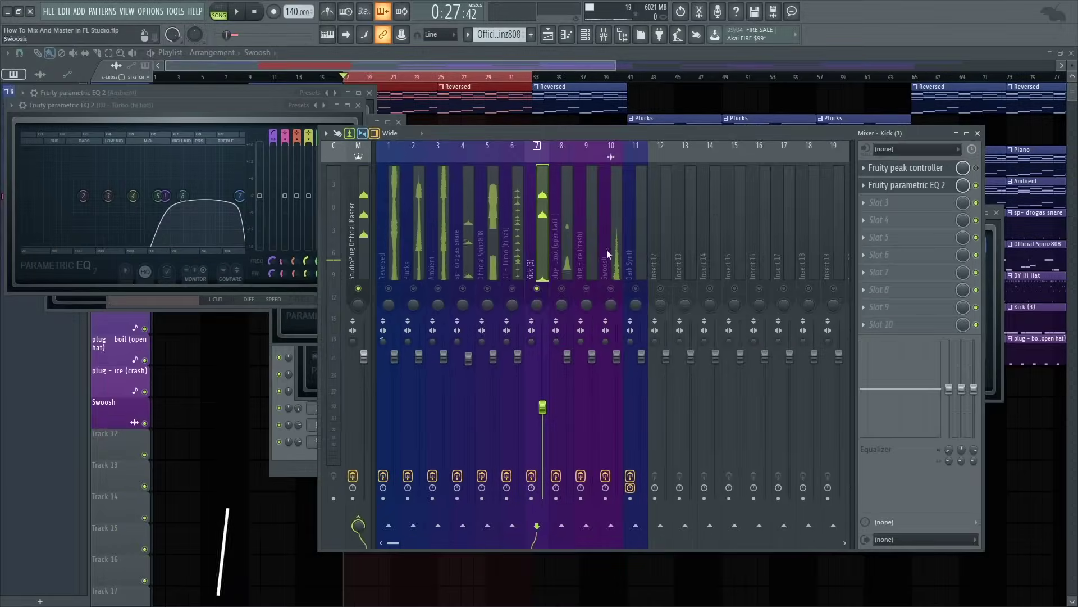
Change band 1 of the plug - boil (open hat) EQ to a high pass, raise it to band 6 and return to the mixer.
left_click(556, 275)
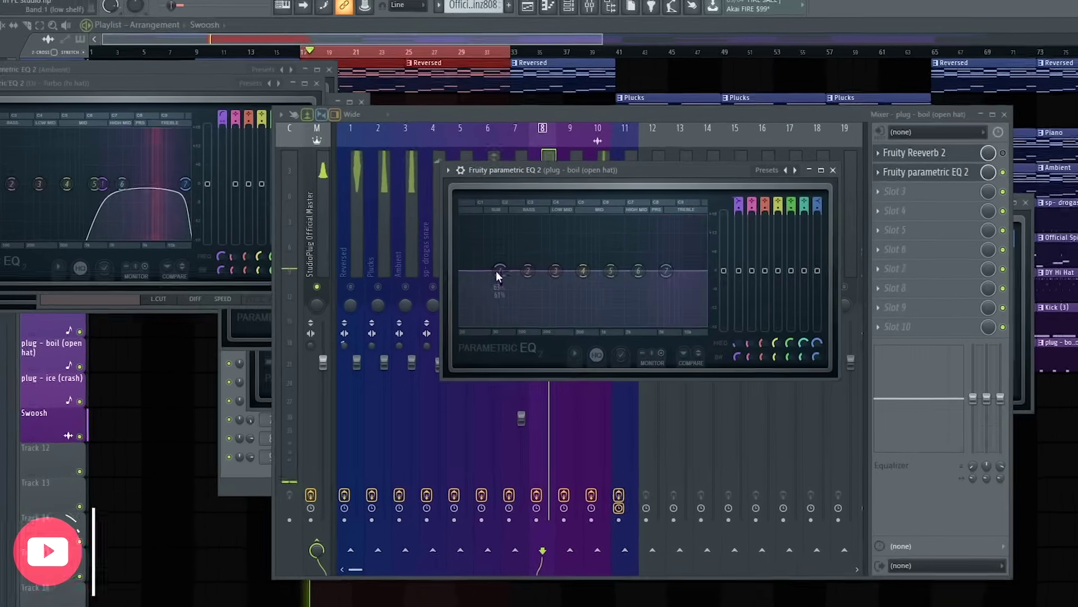
right_click(524, 274)
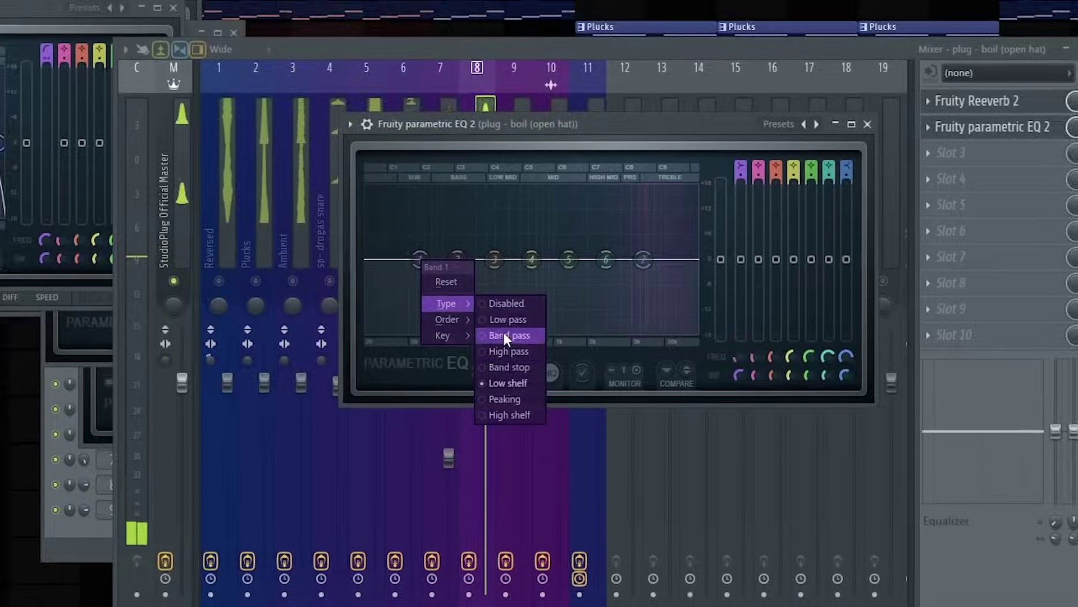
left_click(542, 330)
left_click_drag(424, 251, 593, 261)
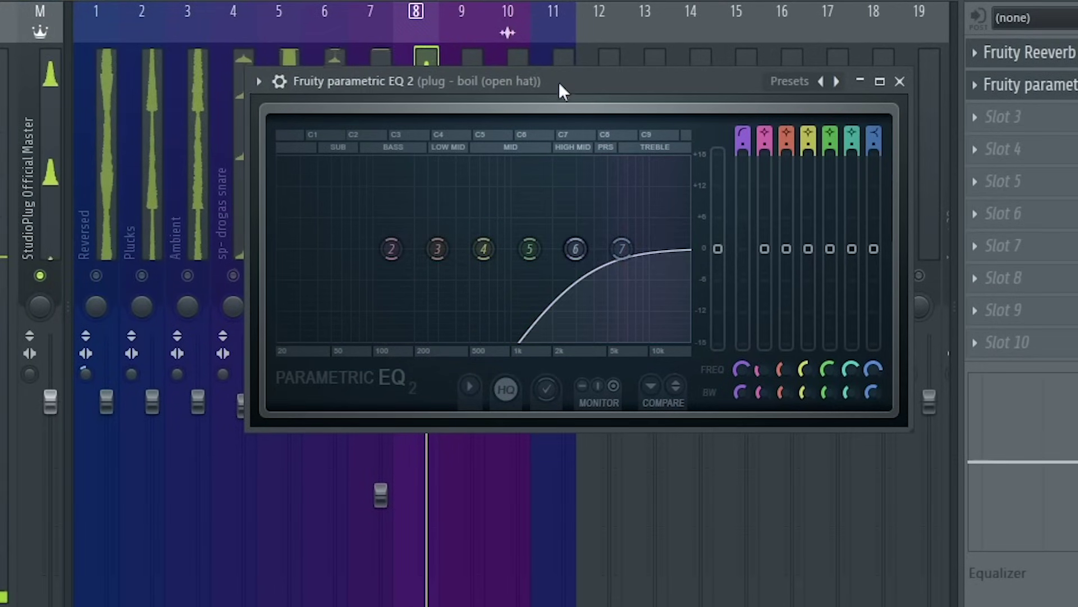
left_click(421, 53)
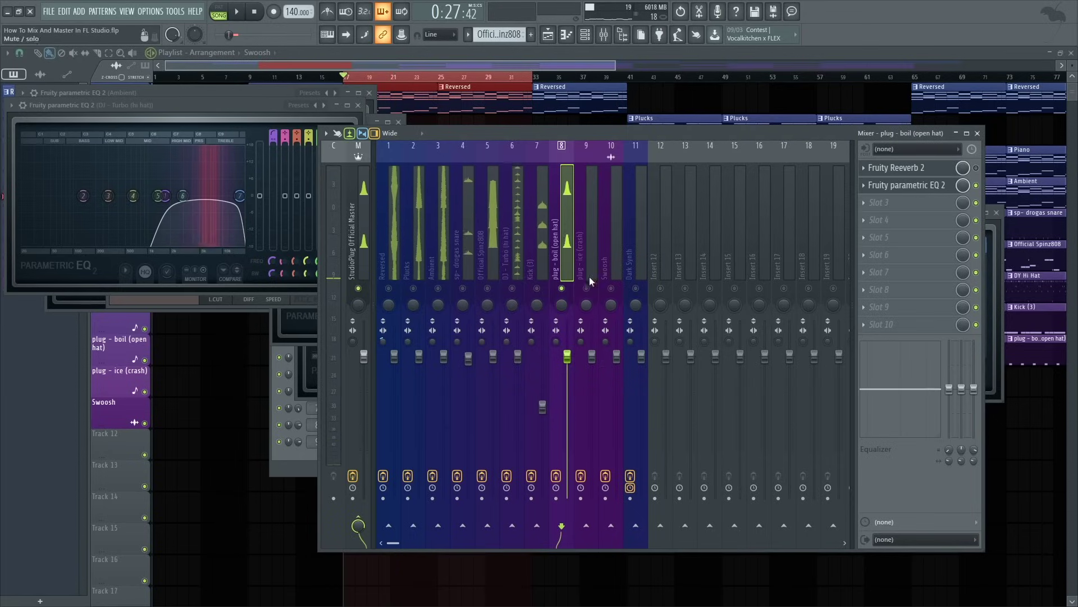
Solo the crash and then the Swoosh track, and load Fruity parametric EQ 2 into the Swoosh track's second slot.
left_click(590, 294)
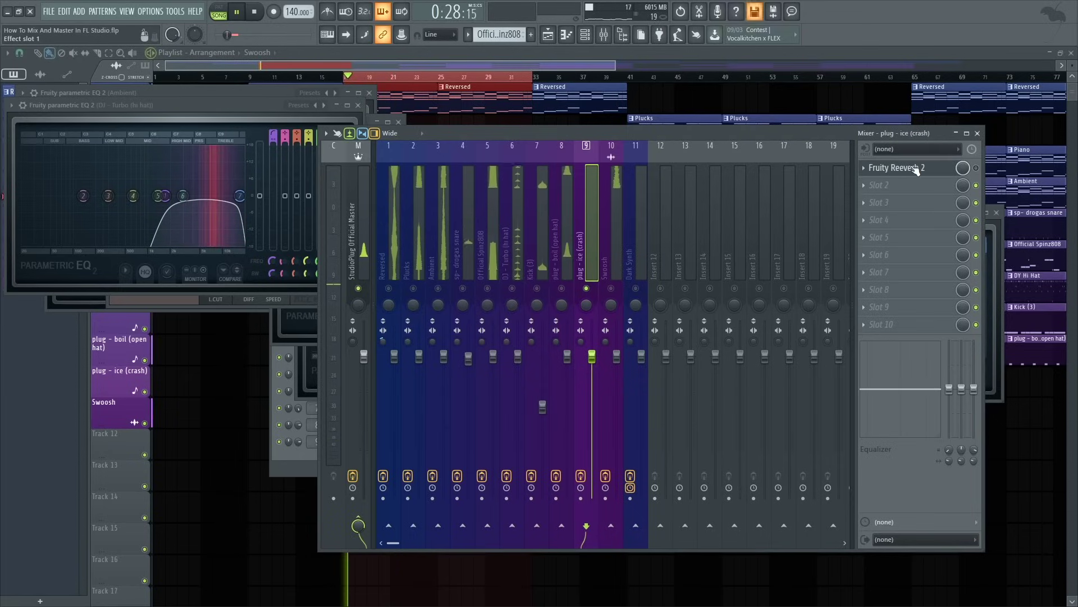
left_click(611, 289)
key("space")
left_click(885, 185)
left_click(743, 115)
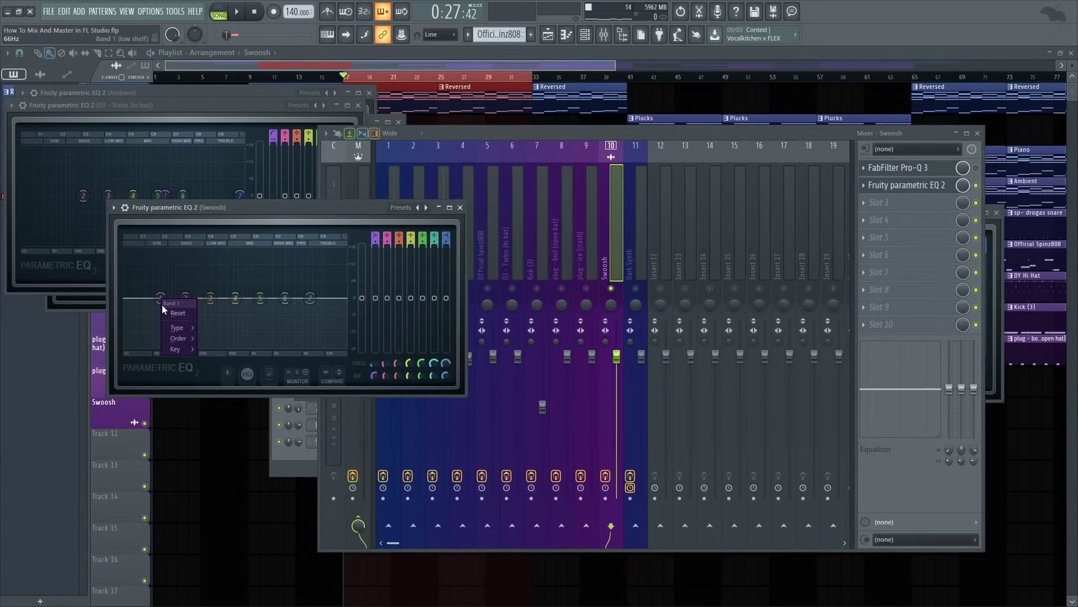
Change band 1 of the Swoosh EQ to a high pass, raise it to just below band 2 during playback and return to the mixer.
mouse_move(170, 328)
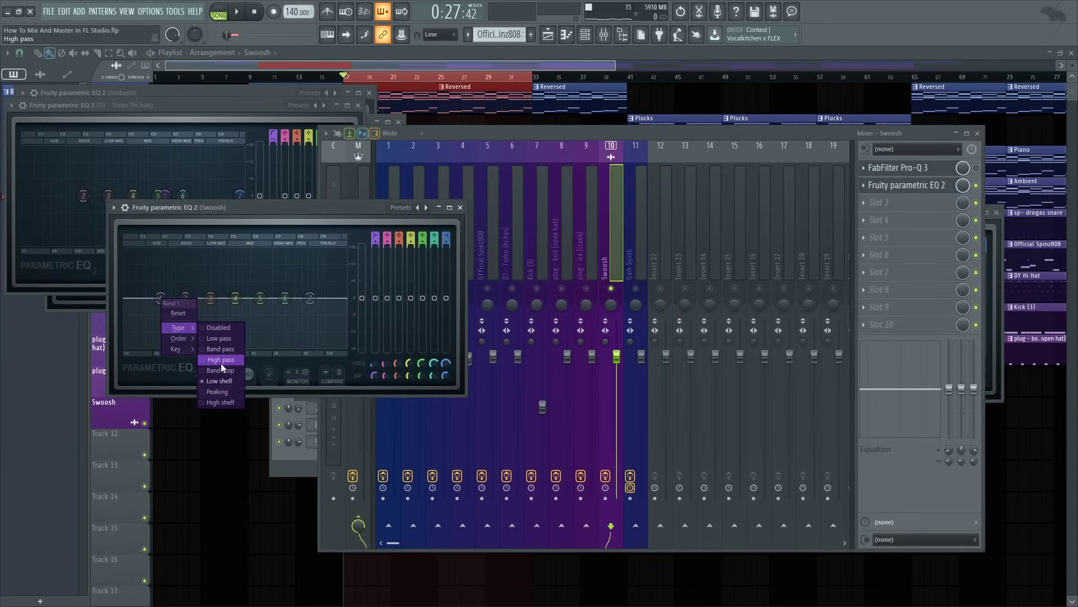
left_click(221, 360)
key("space")
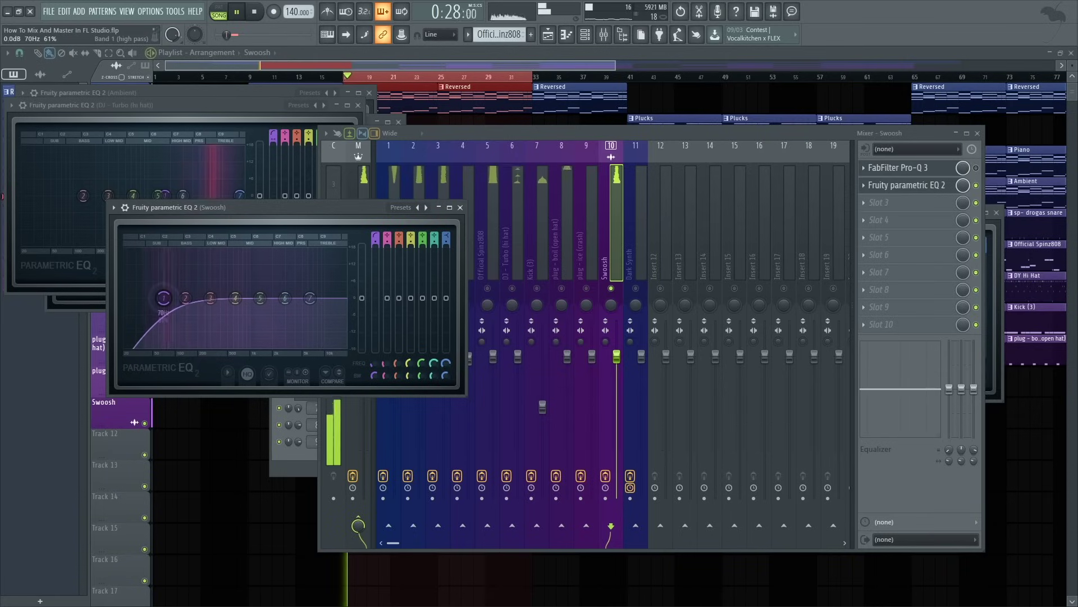
mouse_move(163, 297)
left_mouse_down()
mouse_move(287, 297)
mouse_move(172, 297)
left_mouse_up()
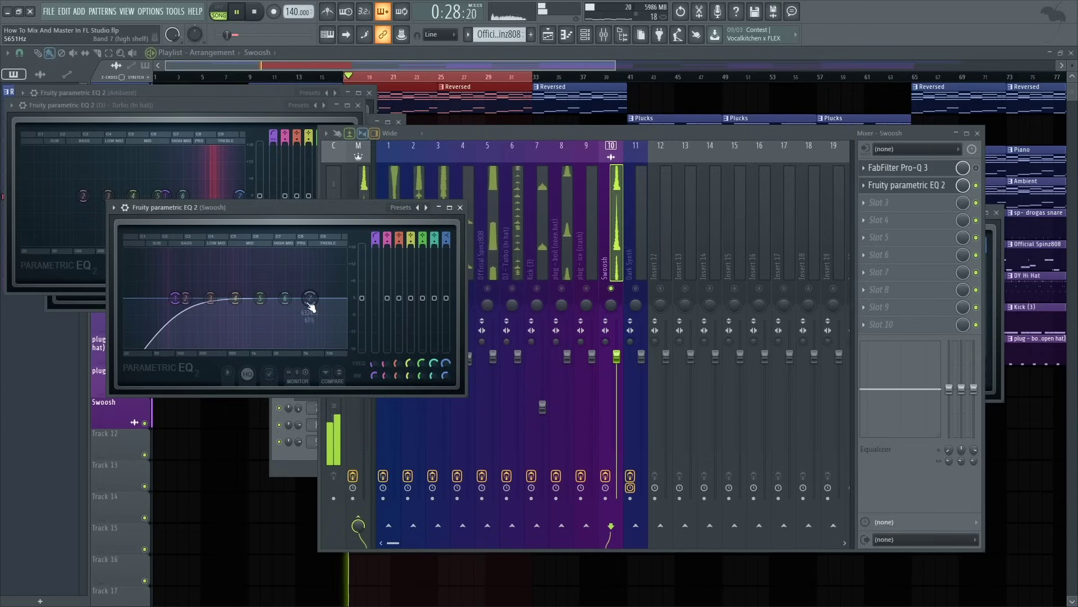
key("space")
left_click(615, 248)
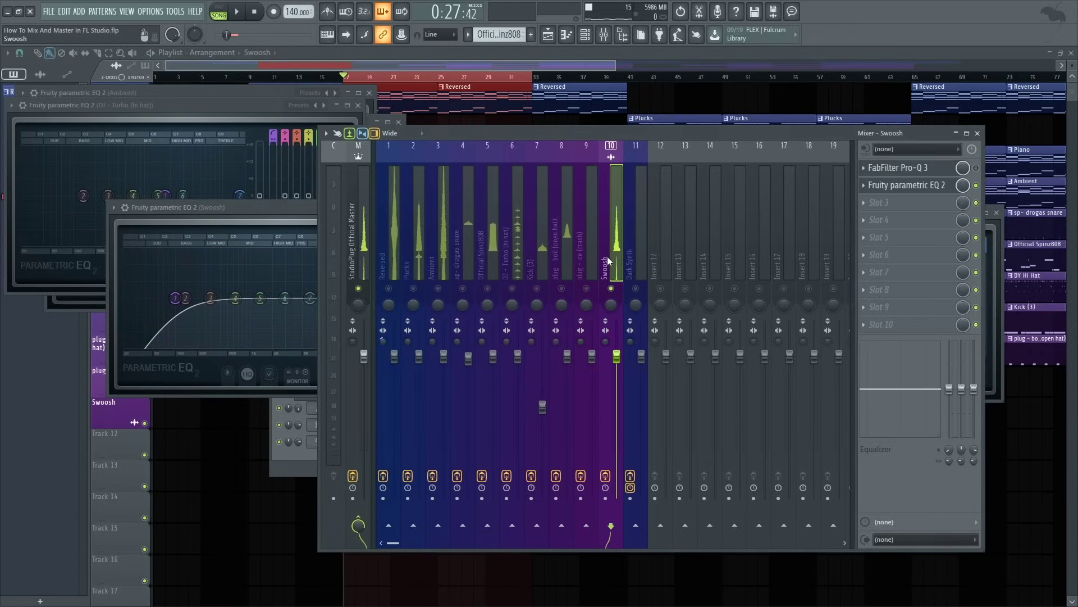
Unmute all tracks, select mixer tracks 1 to 10 together and lower their volume faders fully.
right_click(612, 288)
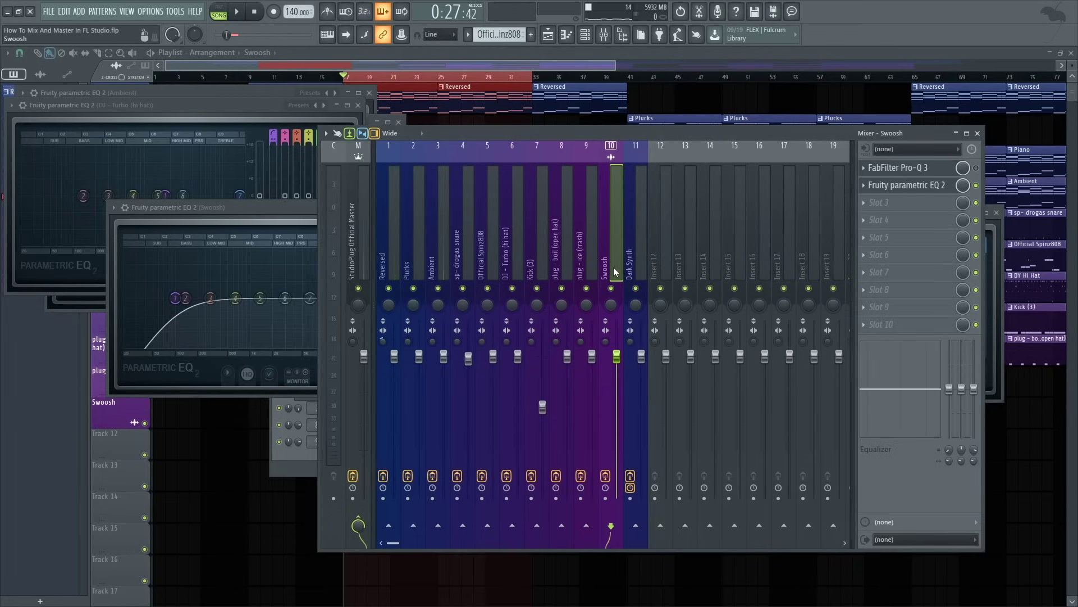
left_click_drag(615, 270, 376, 258)
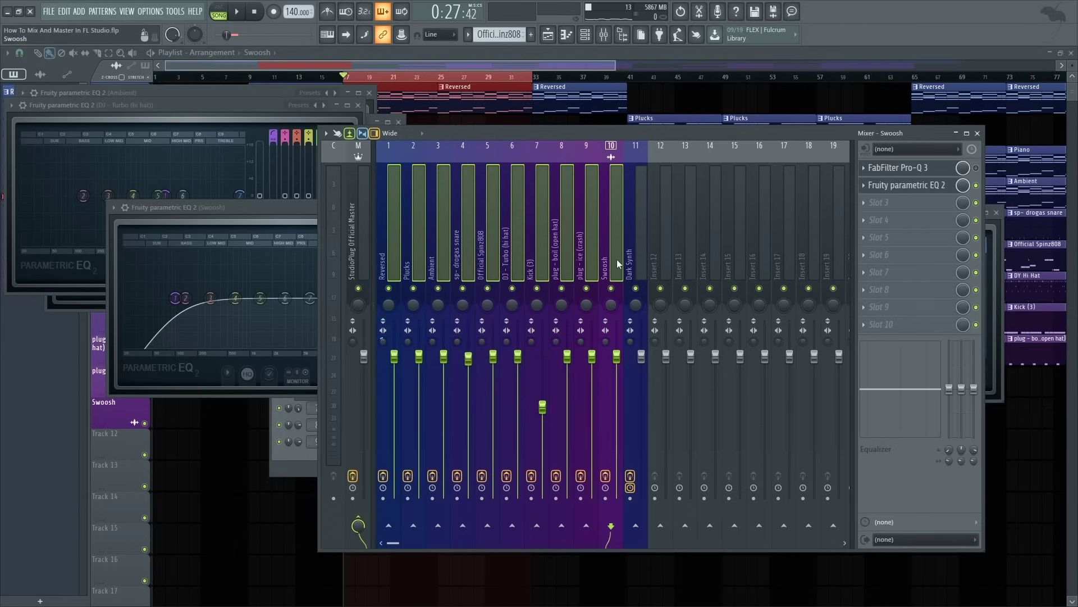
left_click_drag(418, 361, 419, 498)
Select only the Plucks track, raise its volume fader to less than halfway up and check it during playback.
left_click(414, 275)
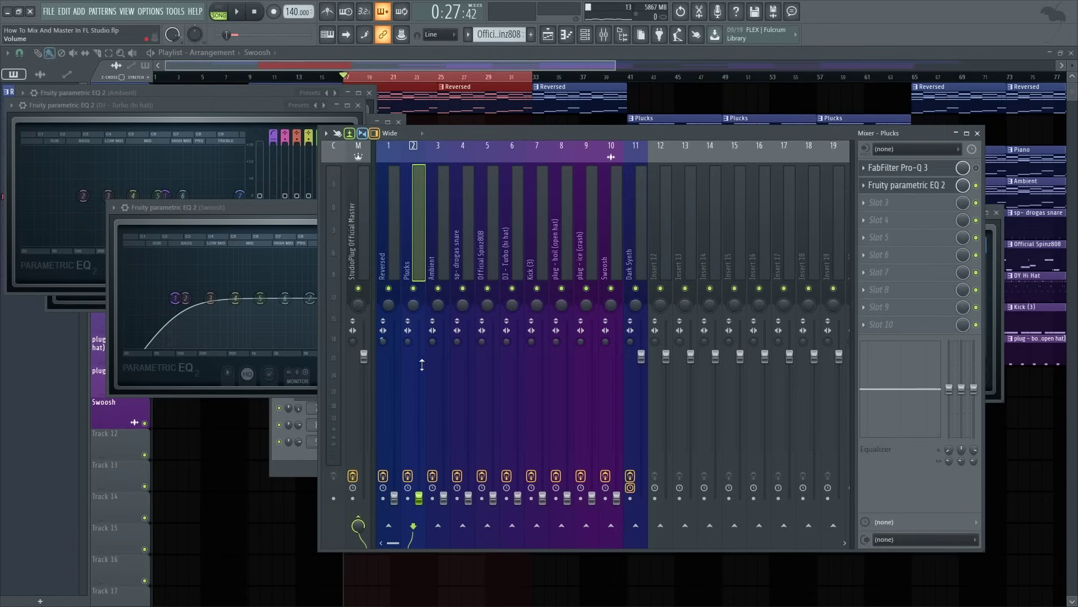
left_click_drag(419, 498, 419, 439)
key("space")
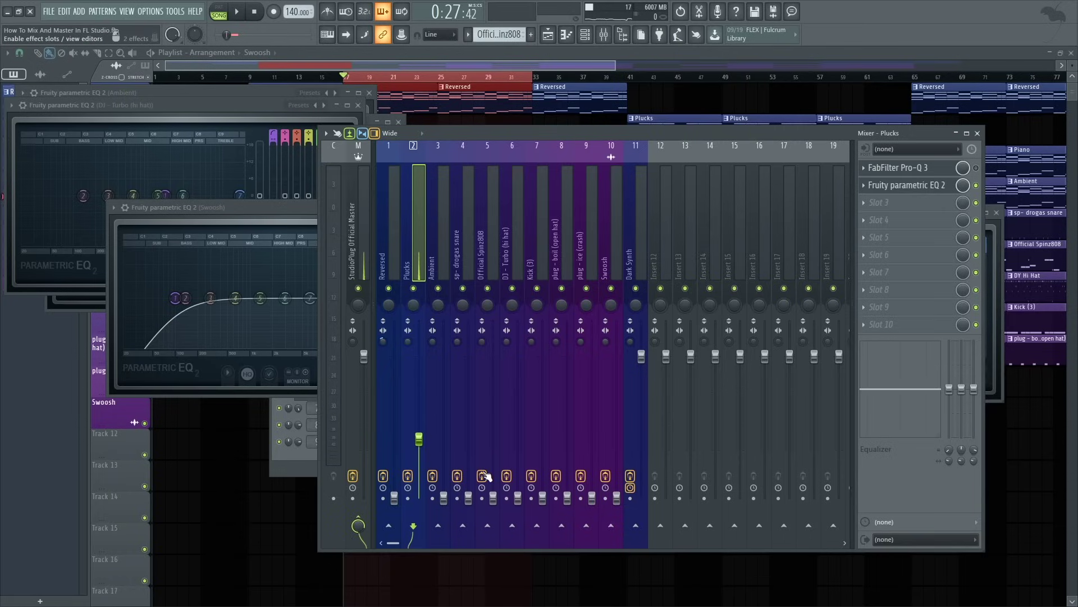
key("space")
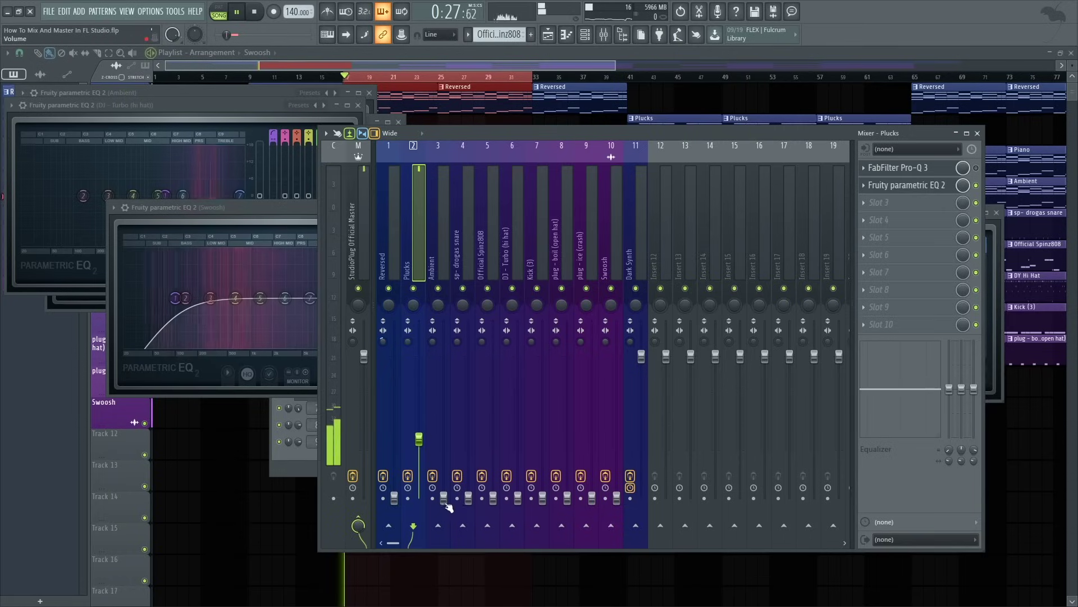
Raise the Ambient fader to slightly below the Plucks fader, and the Reversed fader to slightly below Ambient, during playback.
left_click(444, 497)
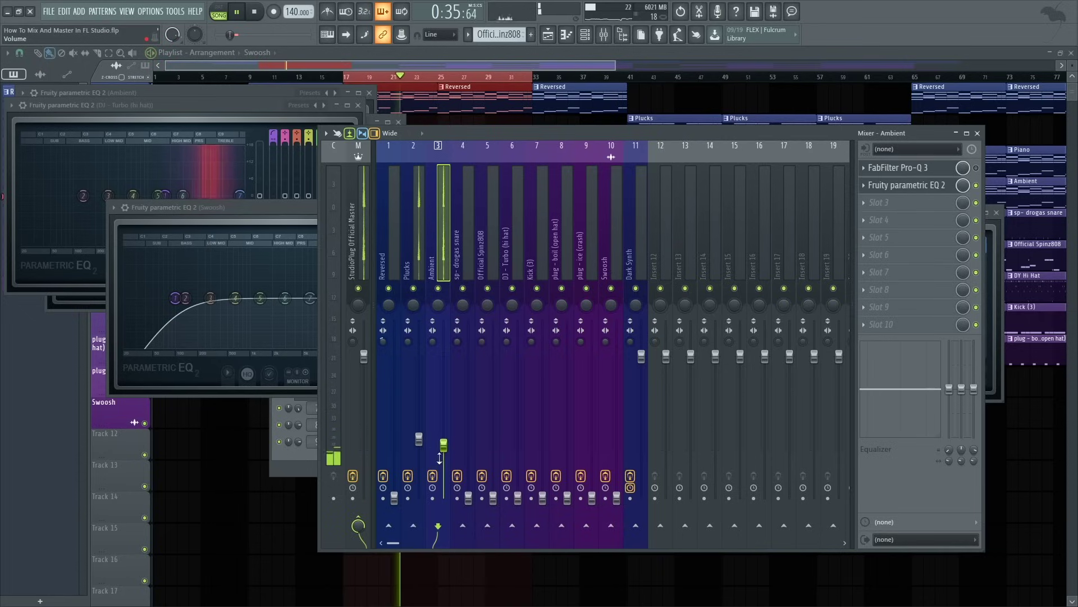
left_click(385, 266)
left_click_drag(395, 507, 395, 496)
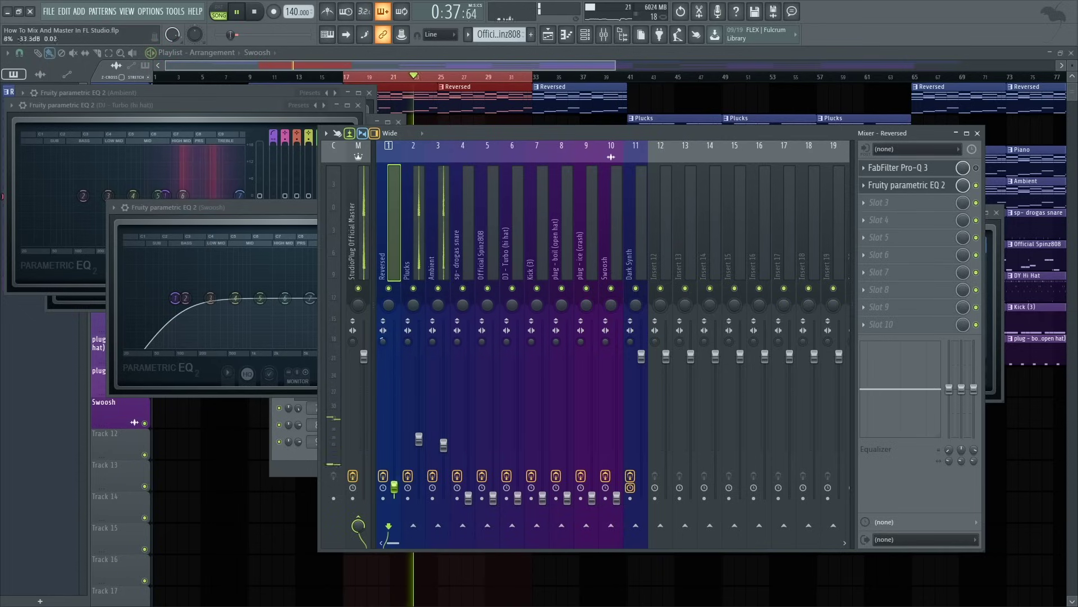
left_click_drag(394, 458, 394, 453)
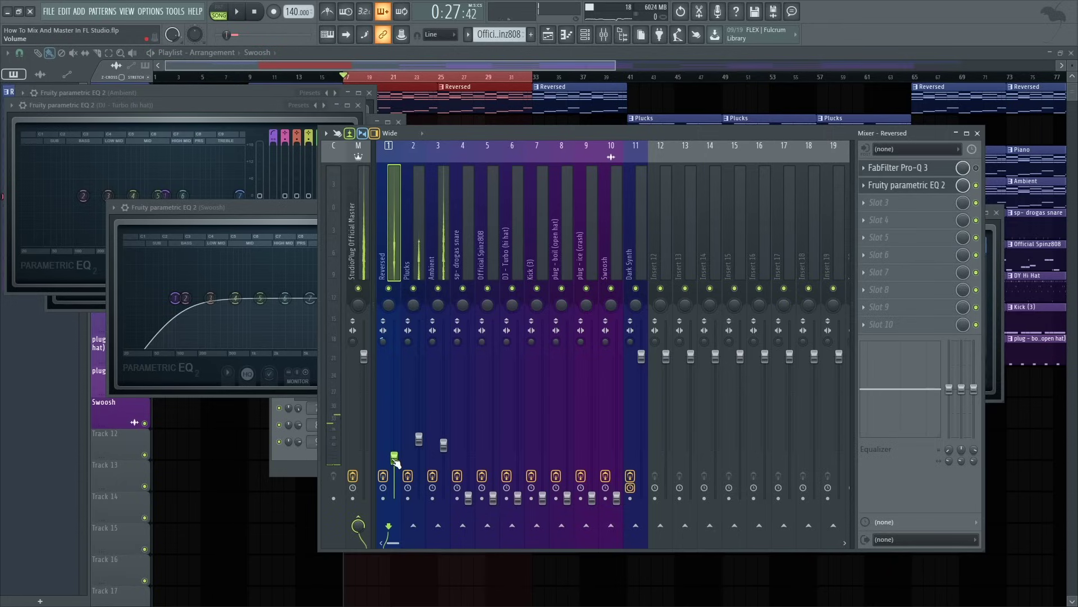
Select the sp- drogas snare track and raise its volume fader to slightly above the Plucks fader during playback.
left_click(355, 345)
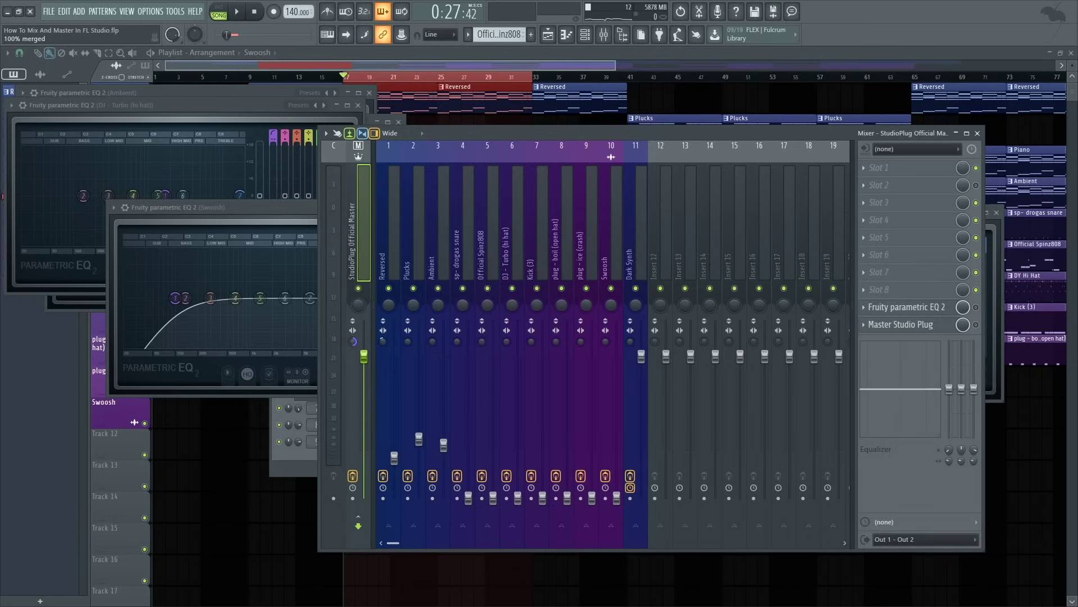
left_click(383, 266)
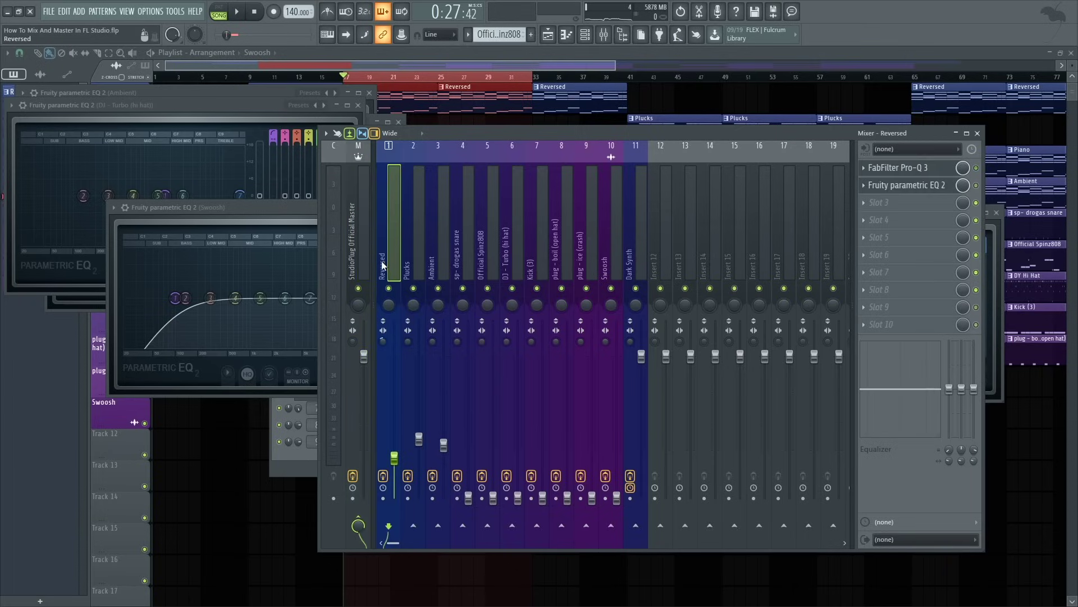
left_click(457, 261)
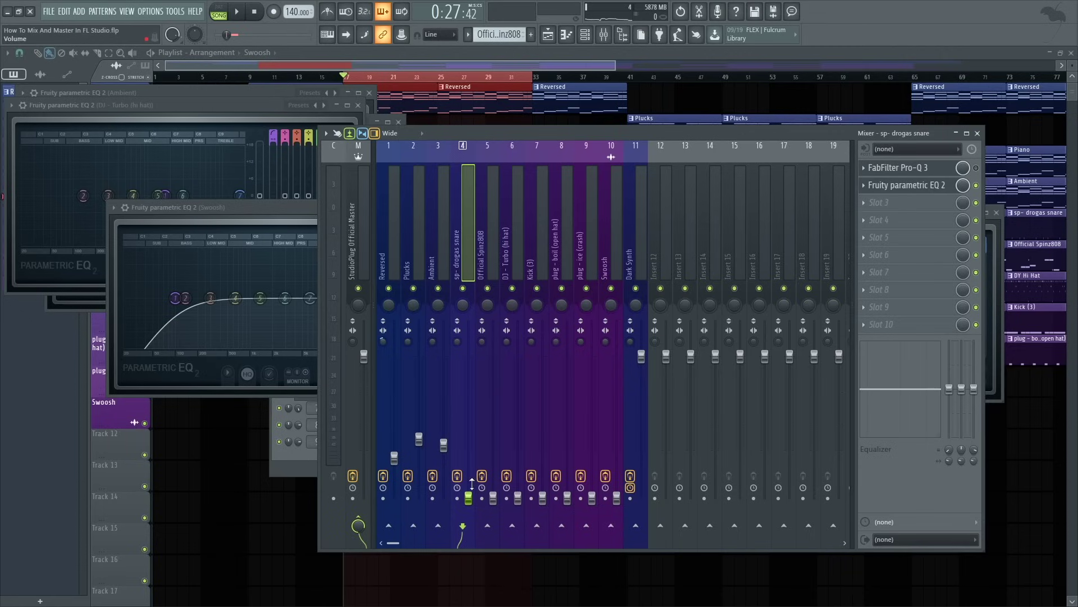
left_click_drag(469, 498, 470, 481)
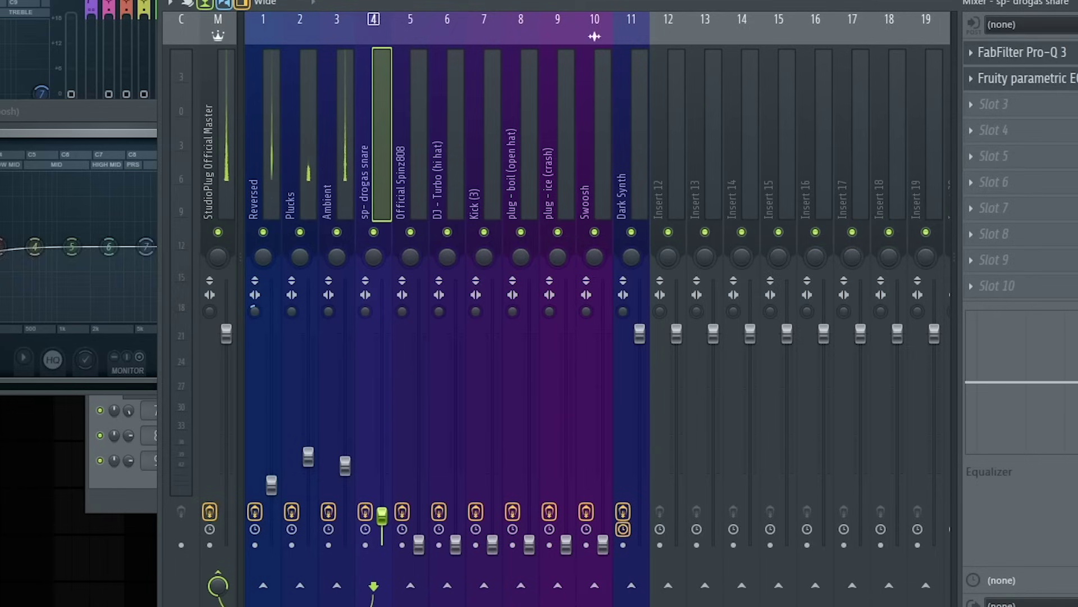
left_click_drag(381, 515, 382, 436)
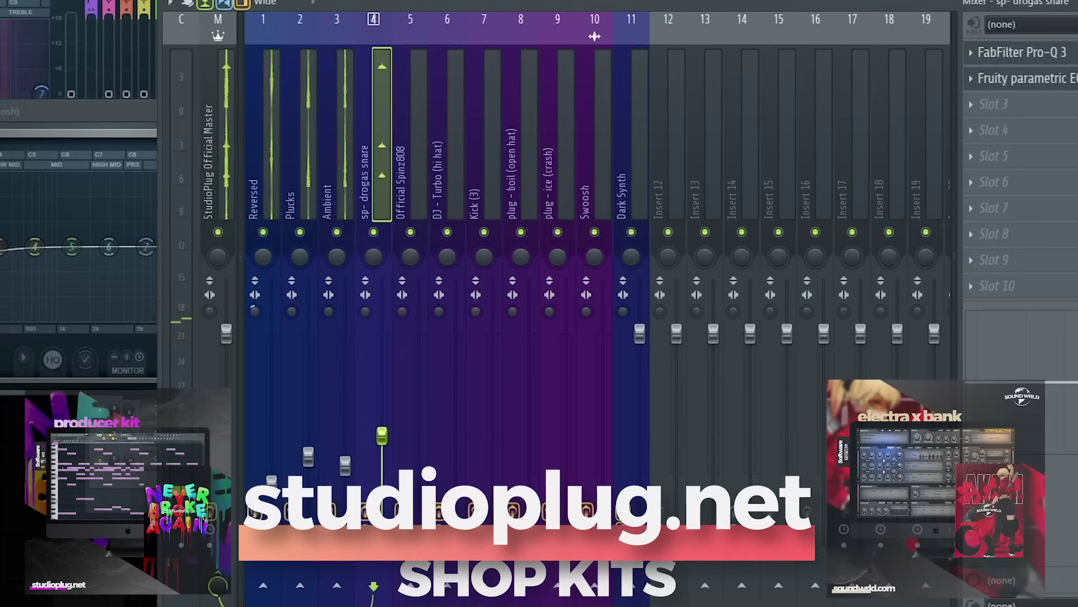
Mute the snare track and raise the Official Spinz808 and Kick (3) faders to slightly below the Ambient fader.
left_click(418, 135)
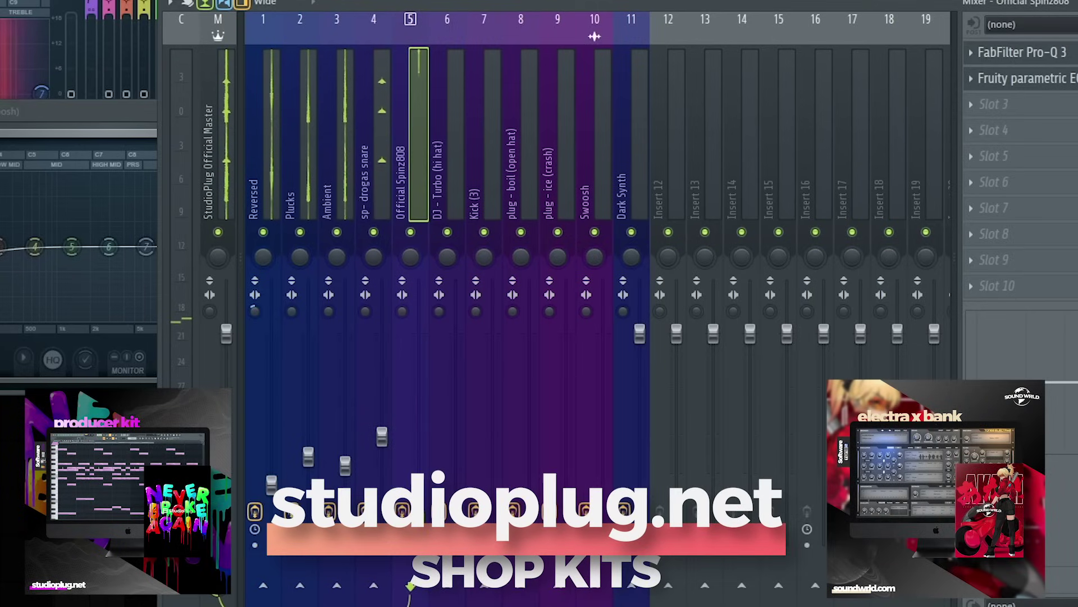
left_click(374, 232)
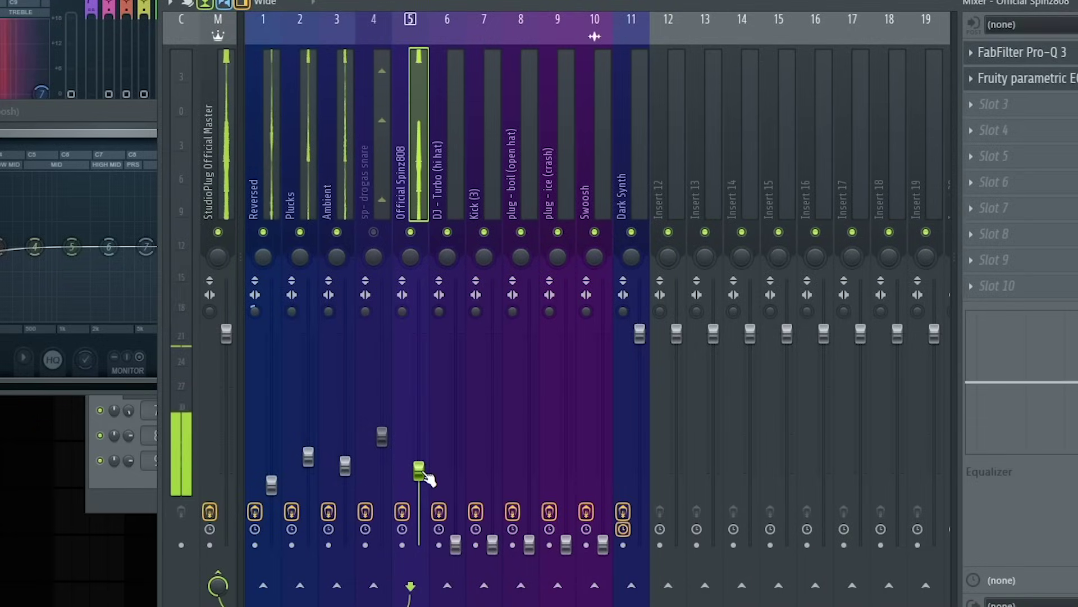
left_click(492, 544)
left_click_drag(492, 527, 492, 465)
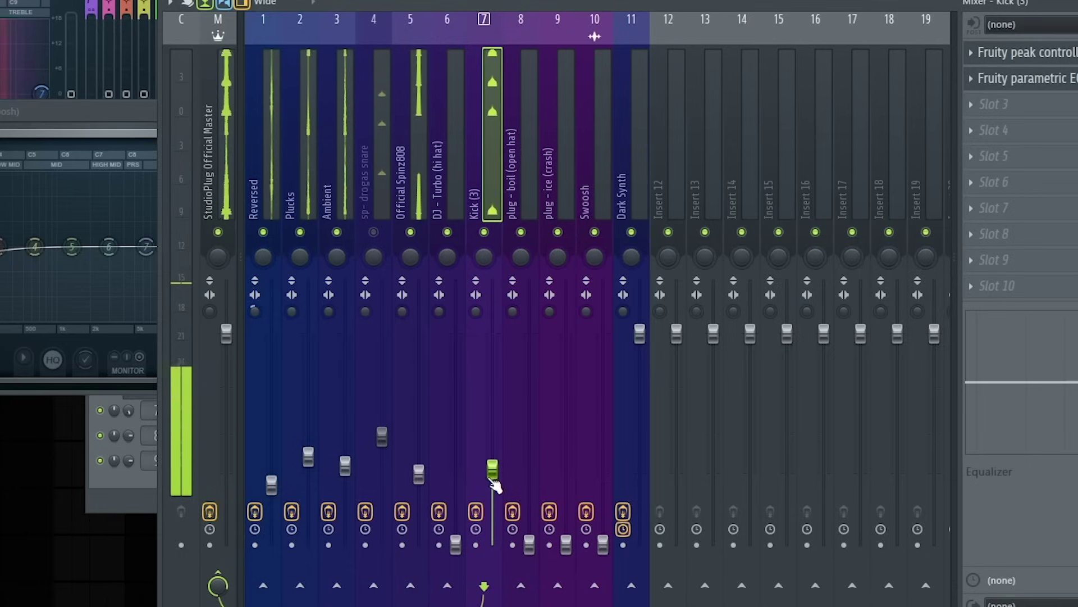
Raise the open hat fader to about the Reversed level, the crash fader lower than that, and the hi hat fader slightly above Plucks.
left_click_drag(529, 543, 529, 481)
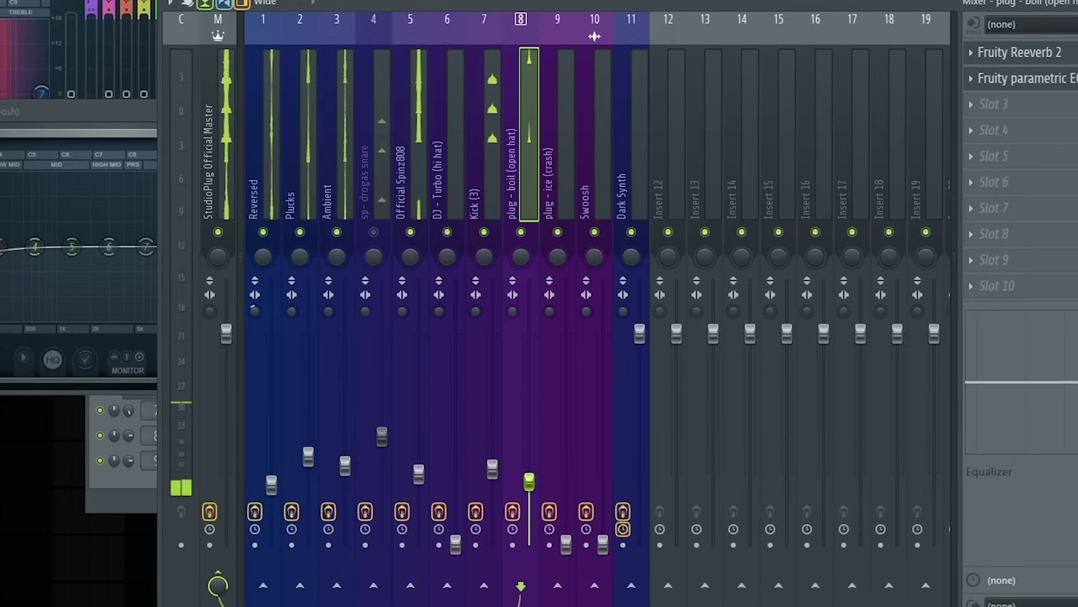
left_click_drag(566, 544, 566, 510)
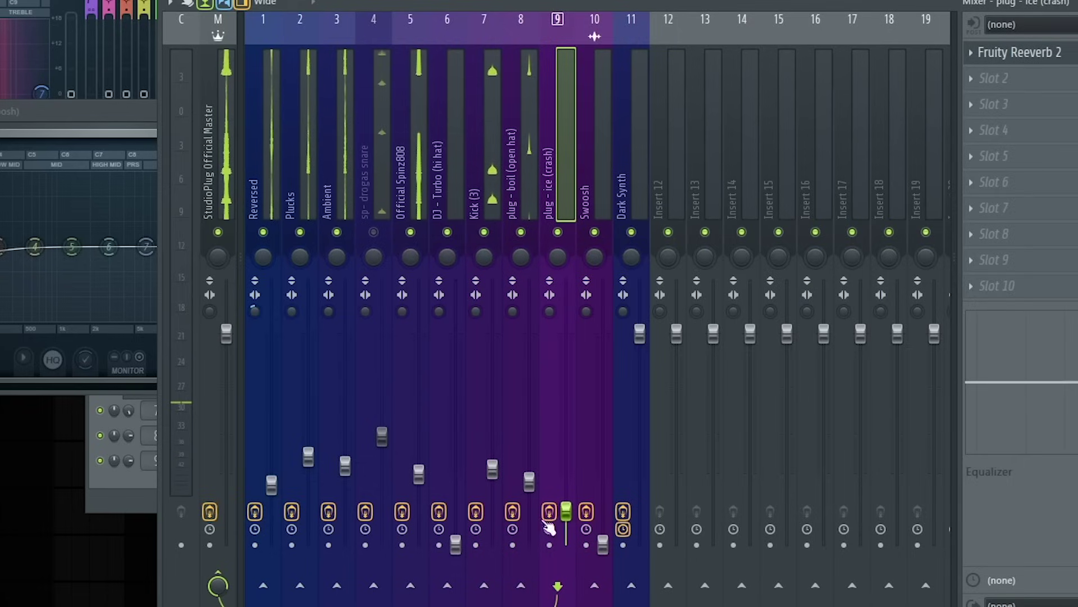
left_click_drag(455, 543, 456, 448)
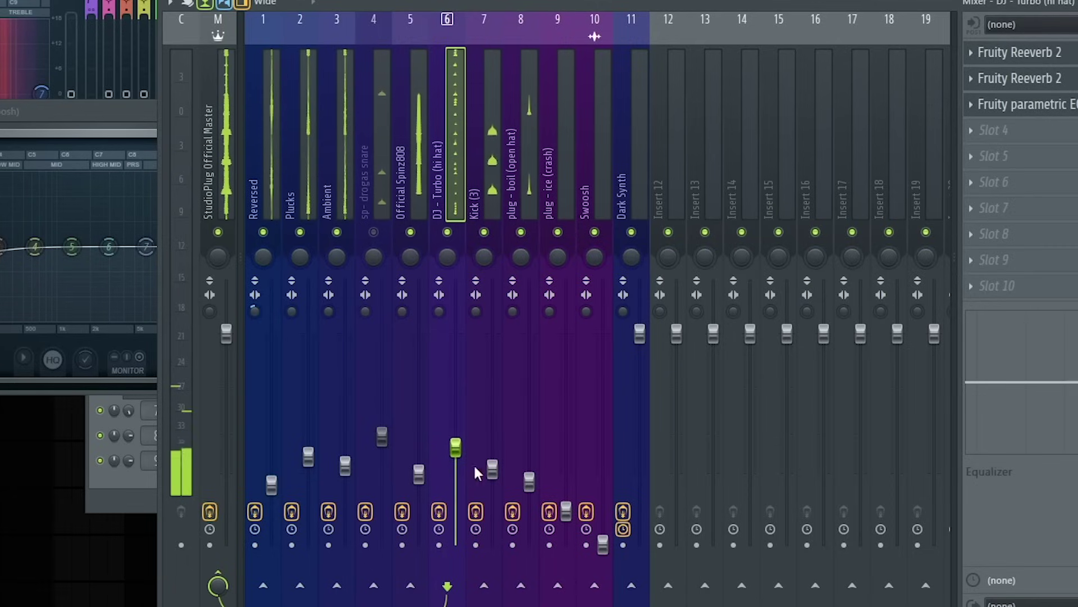
Lower the plug - ice (crash) fader to zero and raise the Swoosh fader to about the hi hat level during playback.
left_click_drag(568, 509, 602, 465)
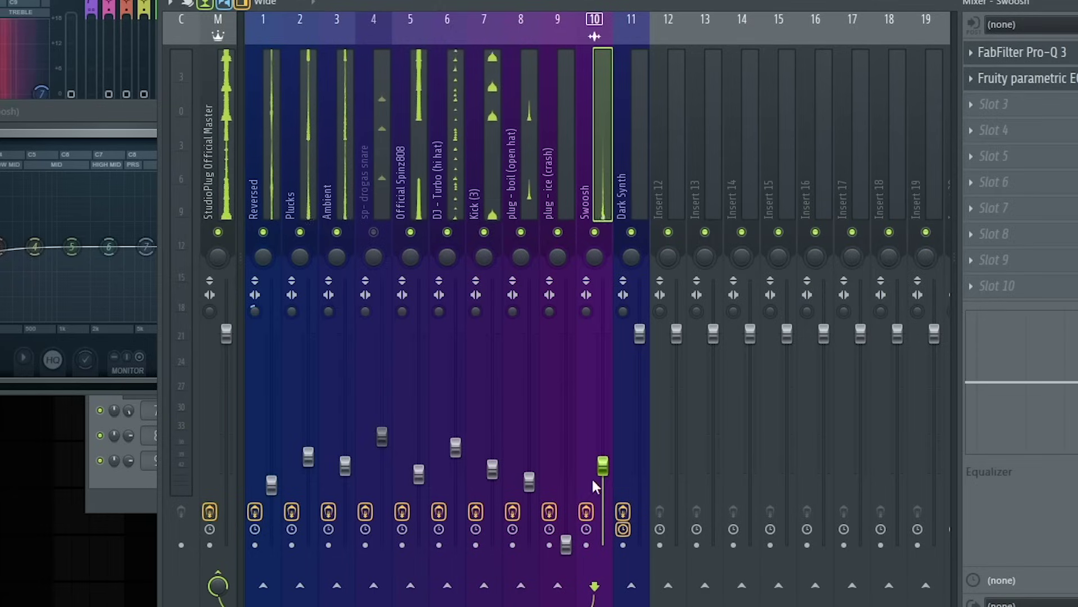
left_click_drag(610, 476, 610, 457)
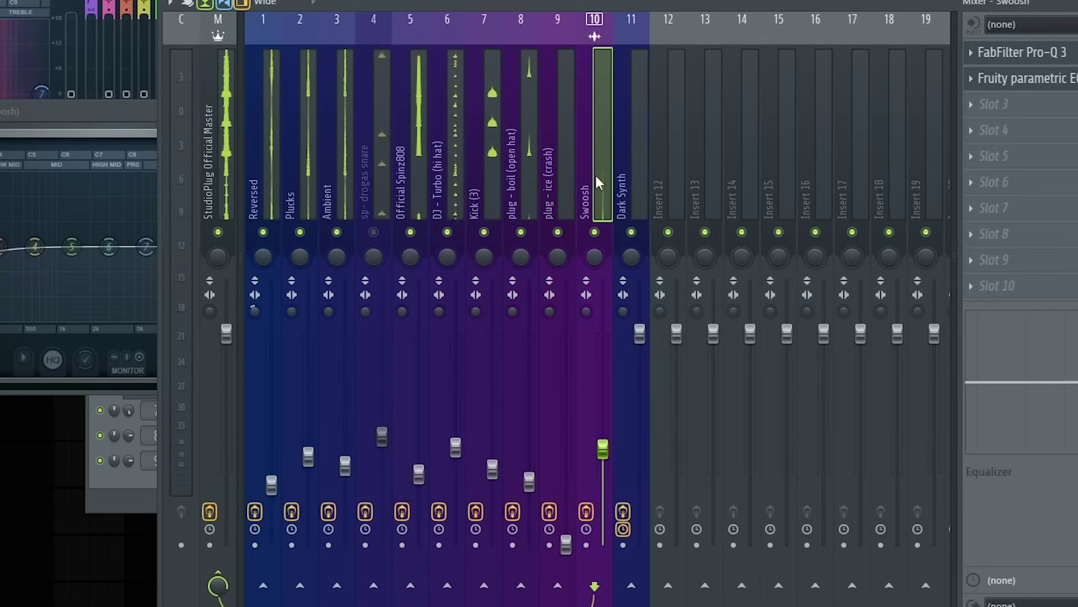
Unmute the sp- drogas snare track and lower its fader to just slightly above the hi hat fader.
left_click(374, 232)
left_click(375, 210)
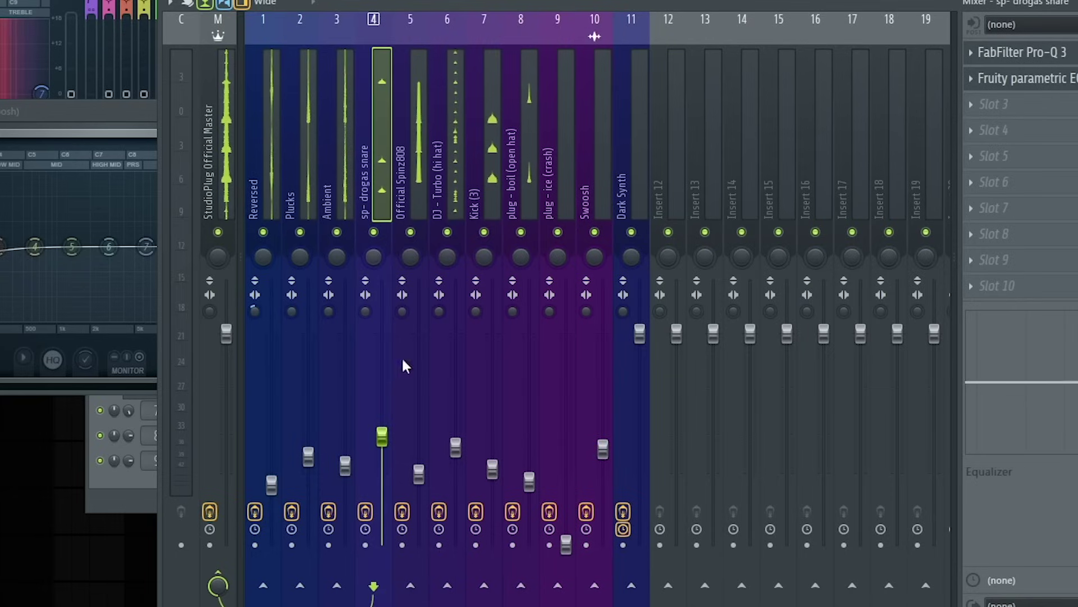
left_click_drag(385, 451, 386, 456)
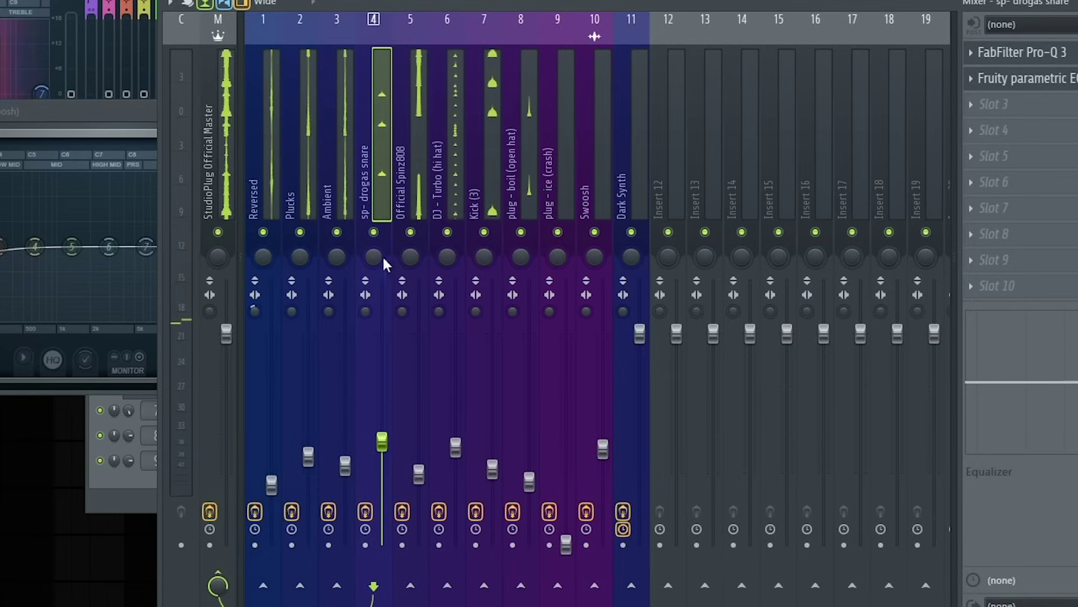
Select the master track and load Maximus into effect slot 8, just above Fruity parametric EQ 2.
left_click(222, 209)
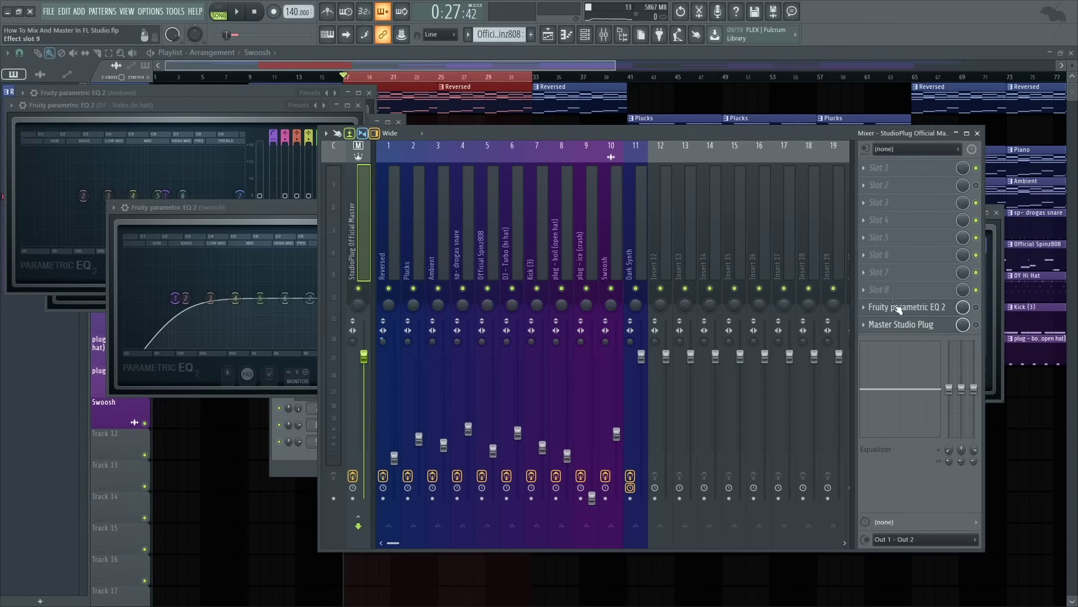
left_click(879, 296)
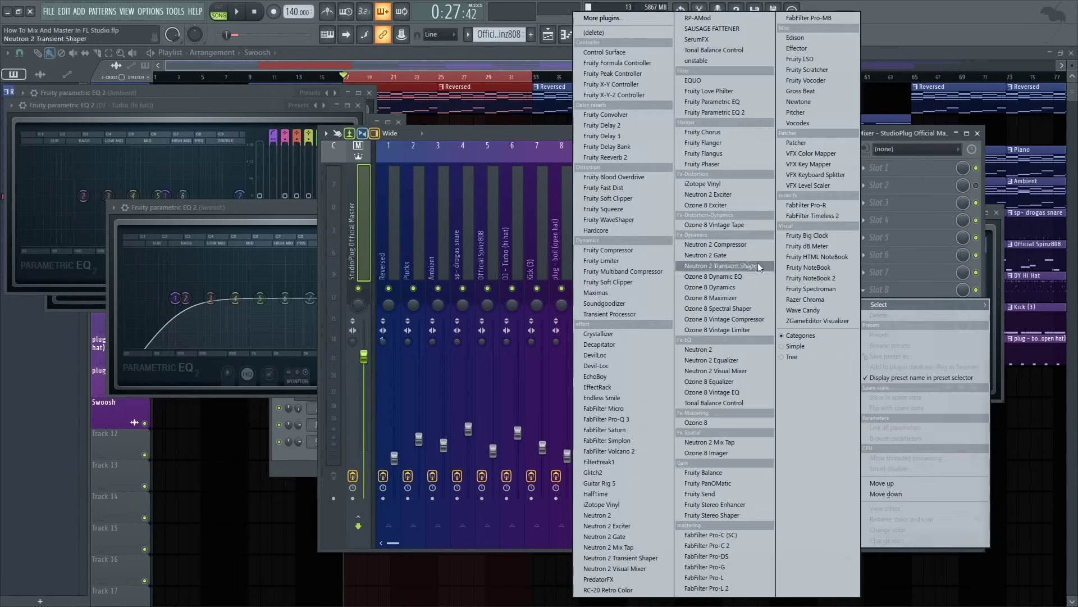
left_click(912, 142)
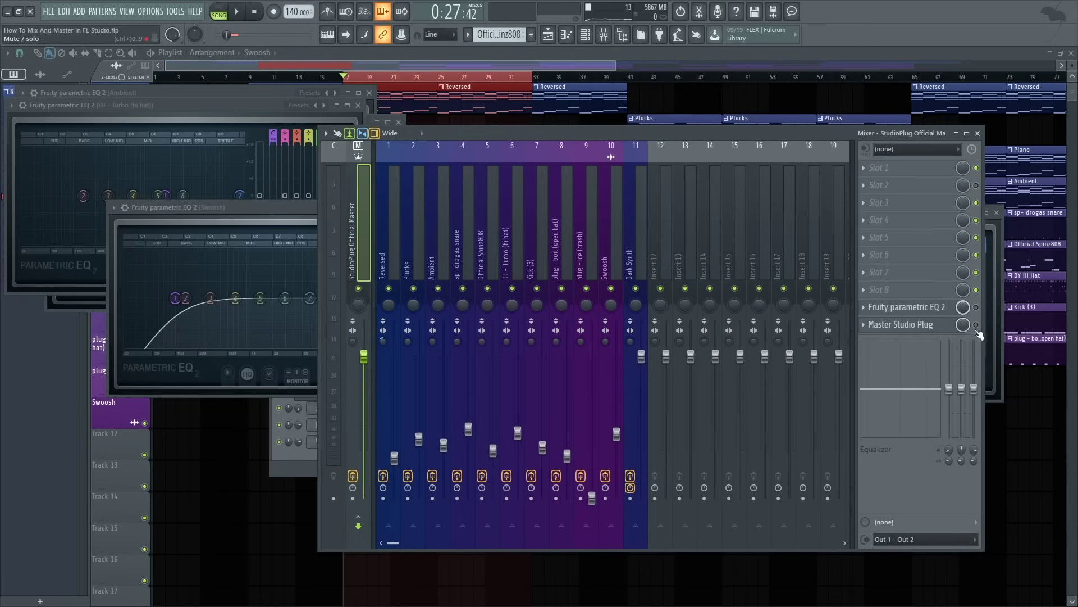
left_click(867, 297)
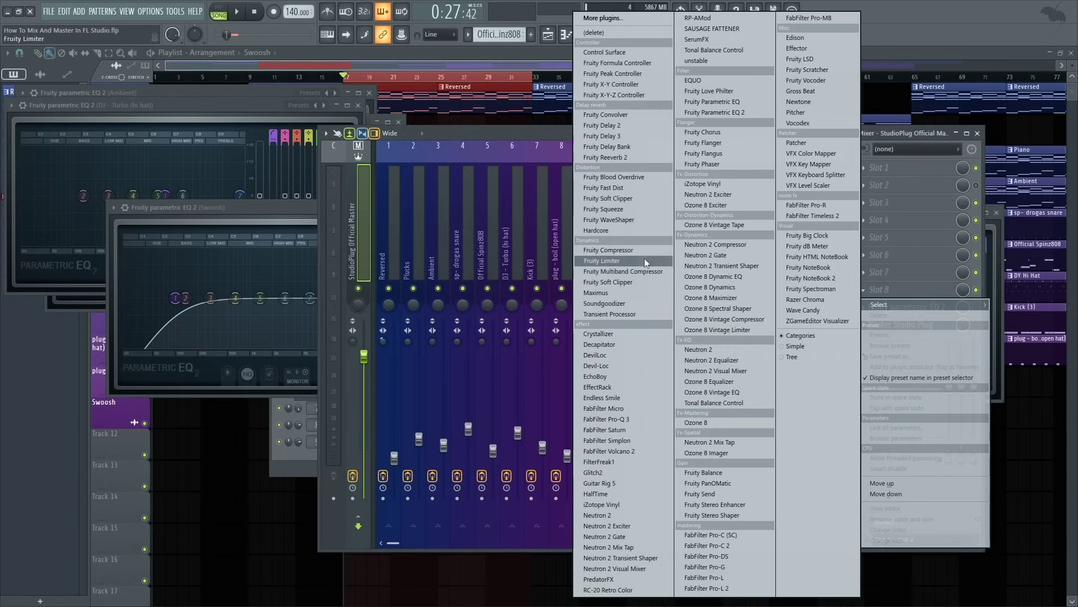
left_click(612, 292)
left_click(898, 291)
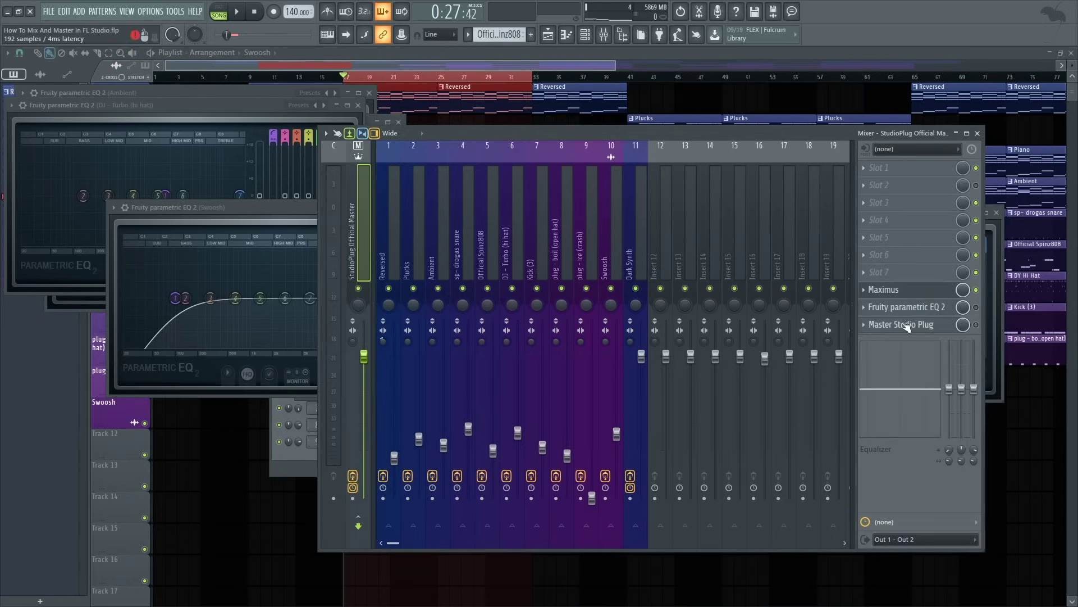
left_click(899, 292)
Reposition the Maximus window, solo the LOW band and pause its monitor graph during playback.
left_click_drag(757, 412, 958, 542)
left_click_drag(681, 188, 544, 132)
left_click(288, 393)
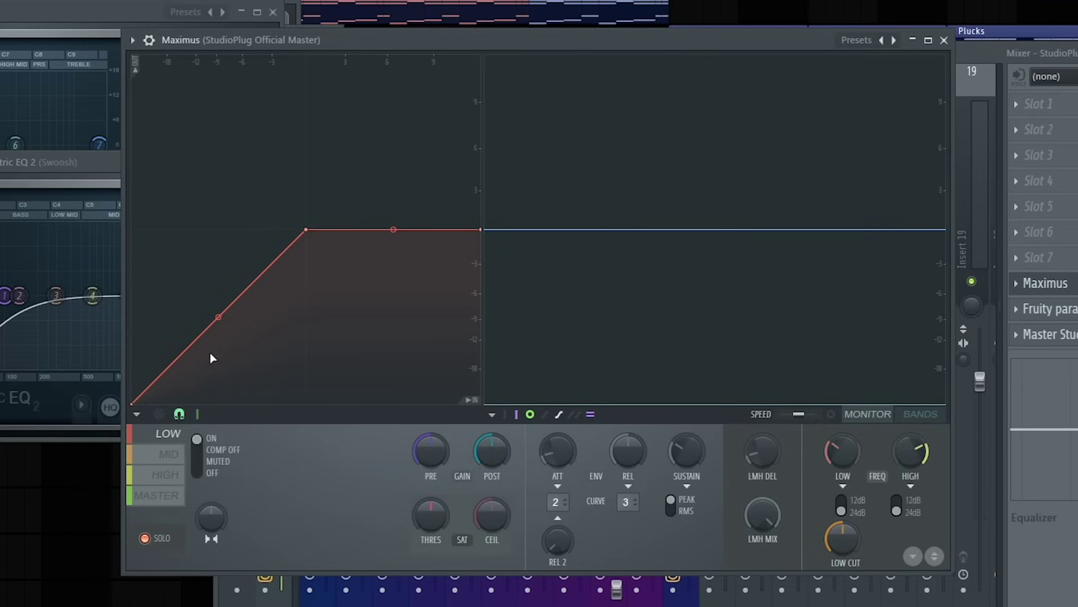
key("space")
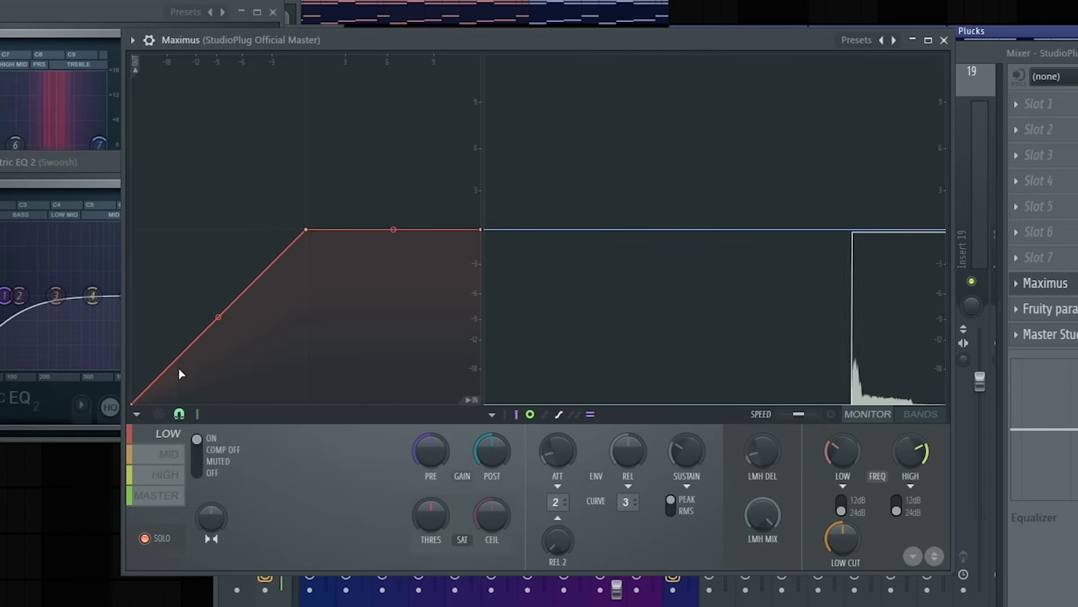
left_click(750, 391)
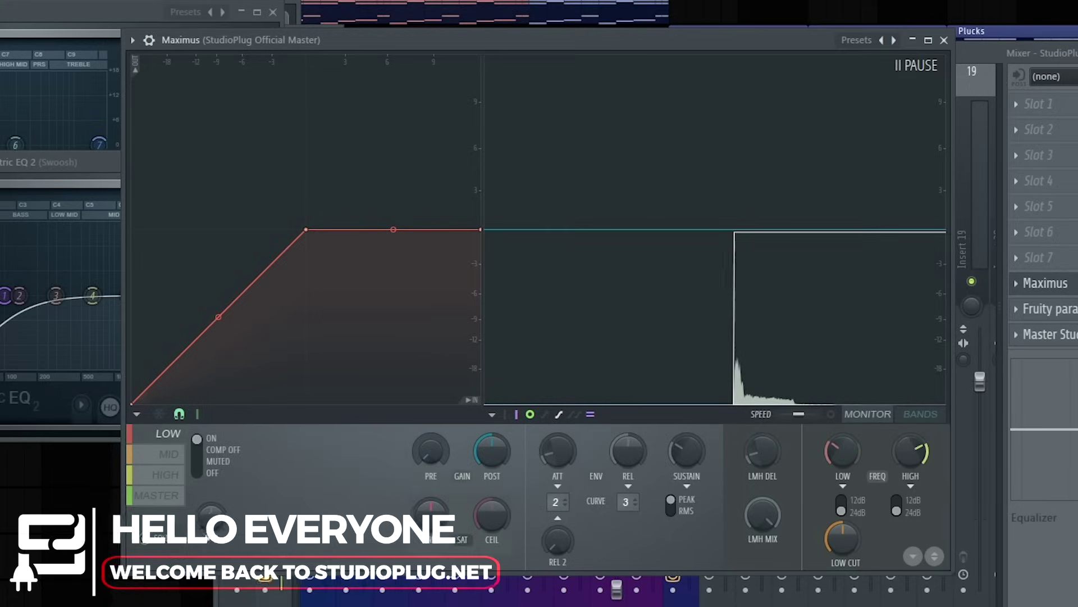
Turn the pre gain of the LOW, MID and HIGH bands down to minimum in Maximus.
left_click_drag(439, 447, 409, 453)
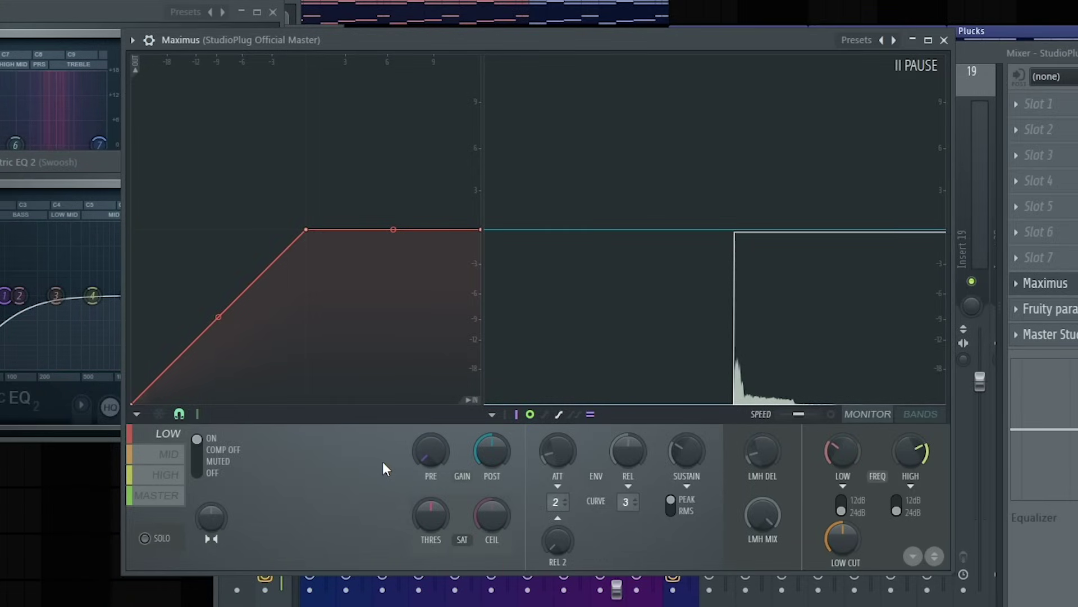
mouse_move(431, 449)
left_mouse_down()
mouse_move(431, 415)
mouse_move(431, 466)
left_mouse_up()
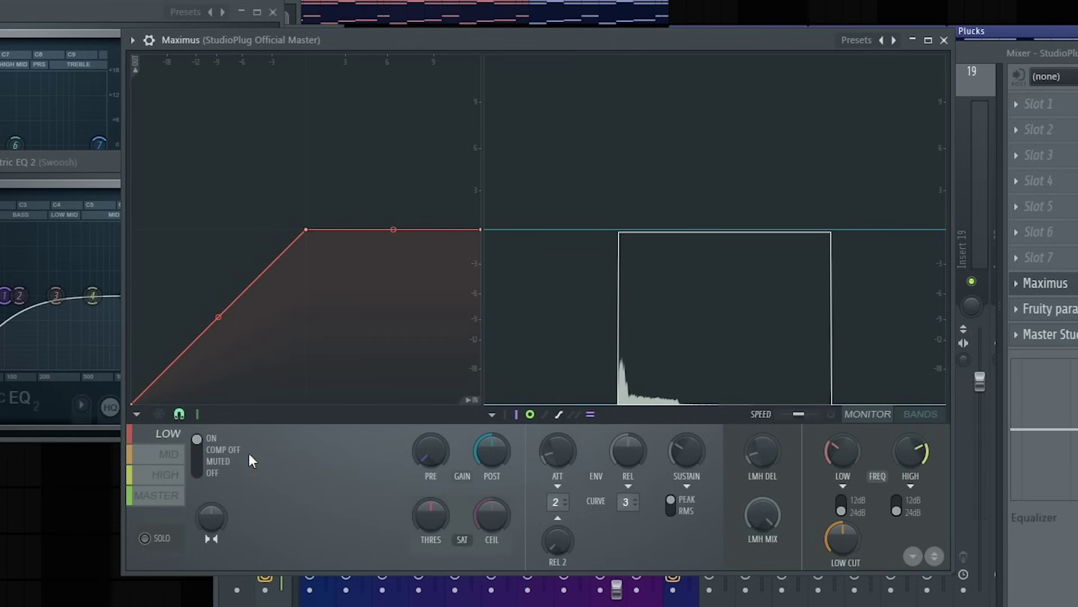
left_click(175, 454)
left_click(172, 474)
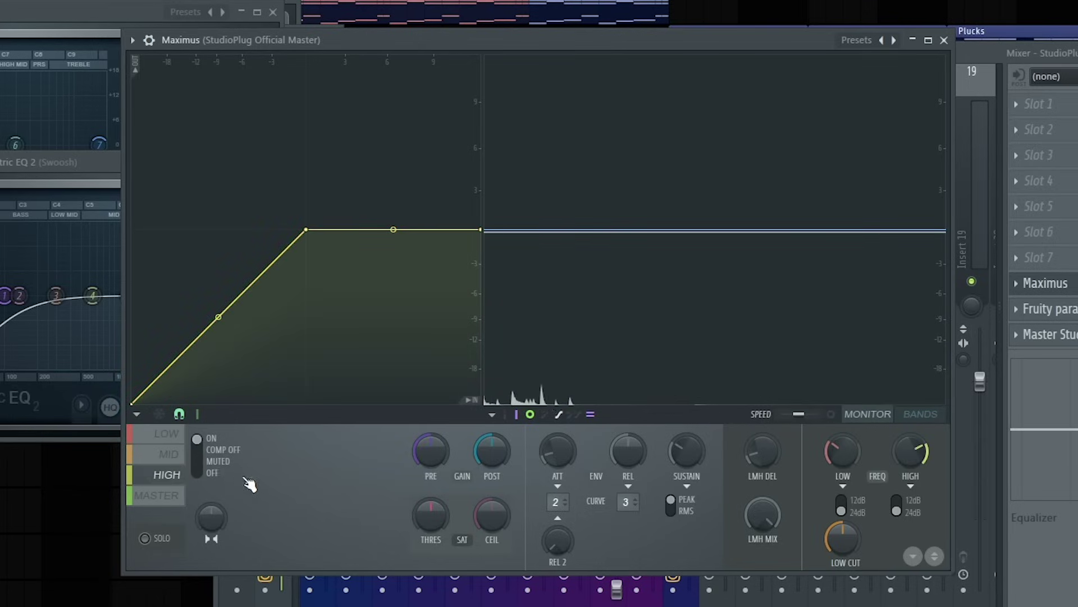
left_click(167, 434)
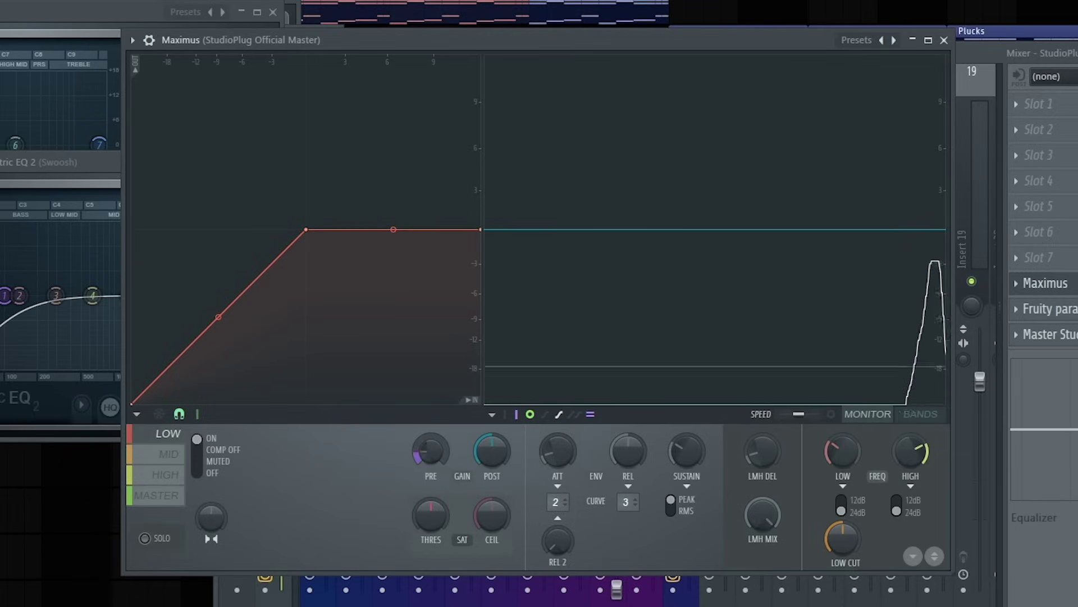
left_click(166, 454)
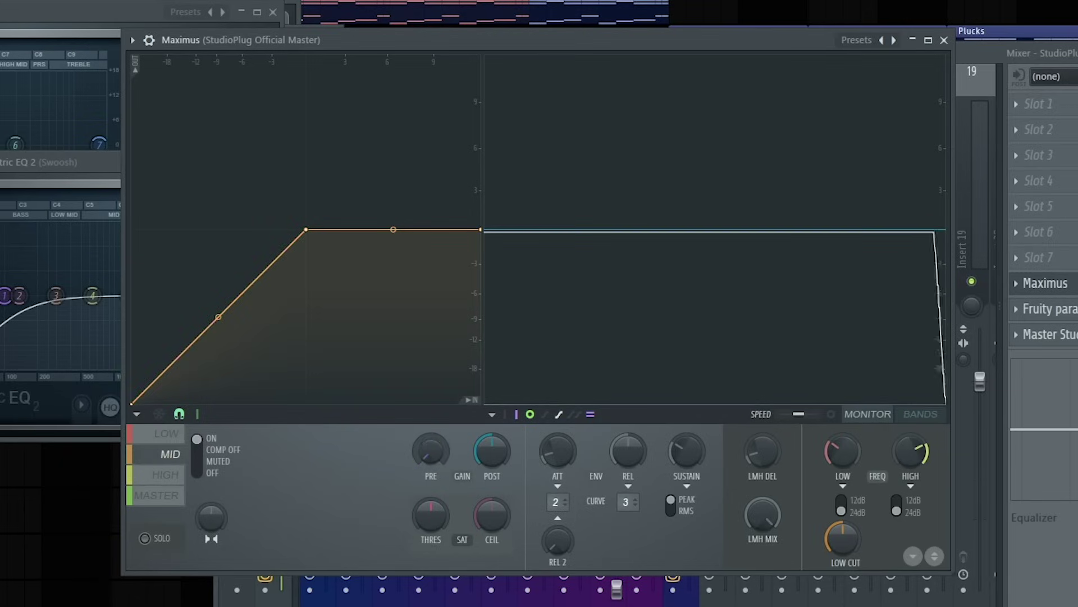
left_click(185, 477)
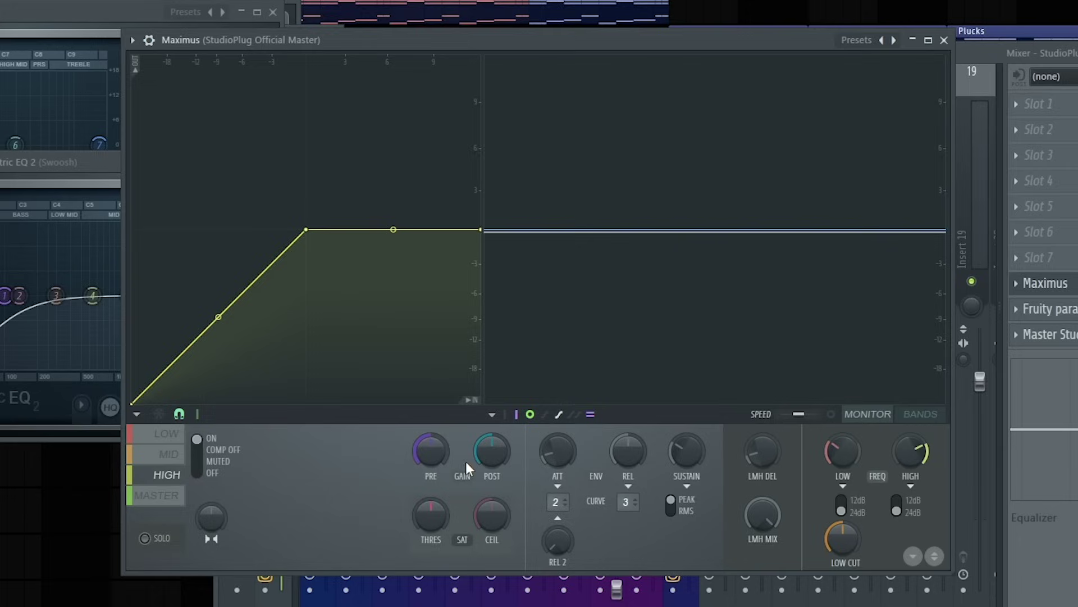
left_click_drag(427, 452, 427, 494)
left_click(168, 437)
left_click(167, 456)
left_click(166, 476)
left_click(168, 440)
left_click(164, 460)
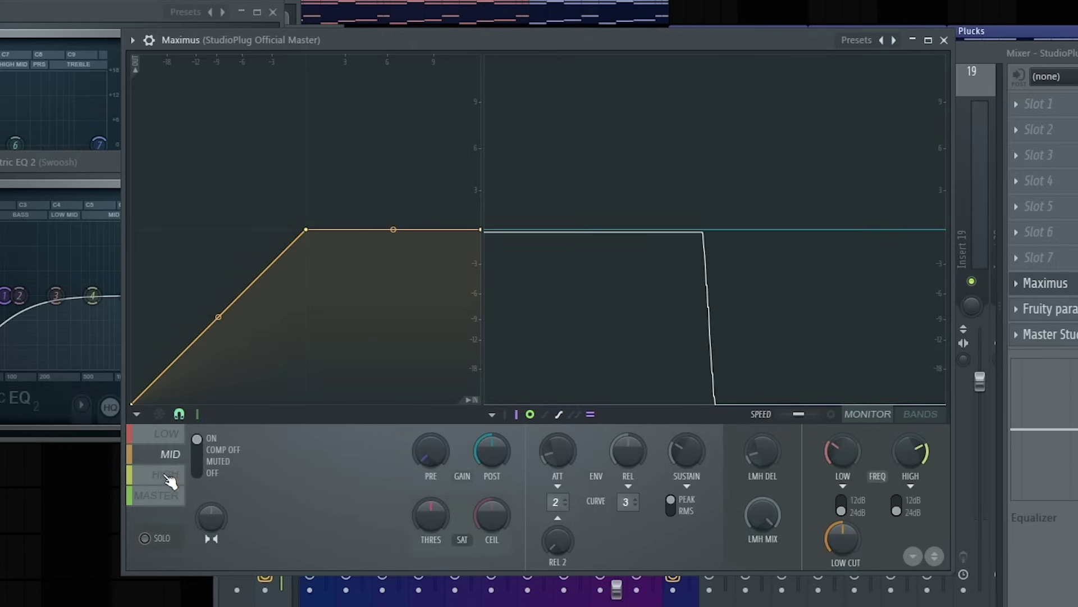
Reset the pre gain of the HIGH, MID and LOW bands to default.
left_click(175, 475)
right_click(430, 457)
left_click(168, 453)
right_click(416, 444)
left_click(149, 438)
right_click(422, 458)
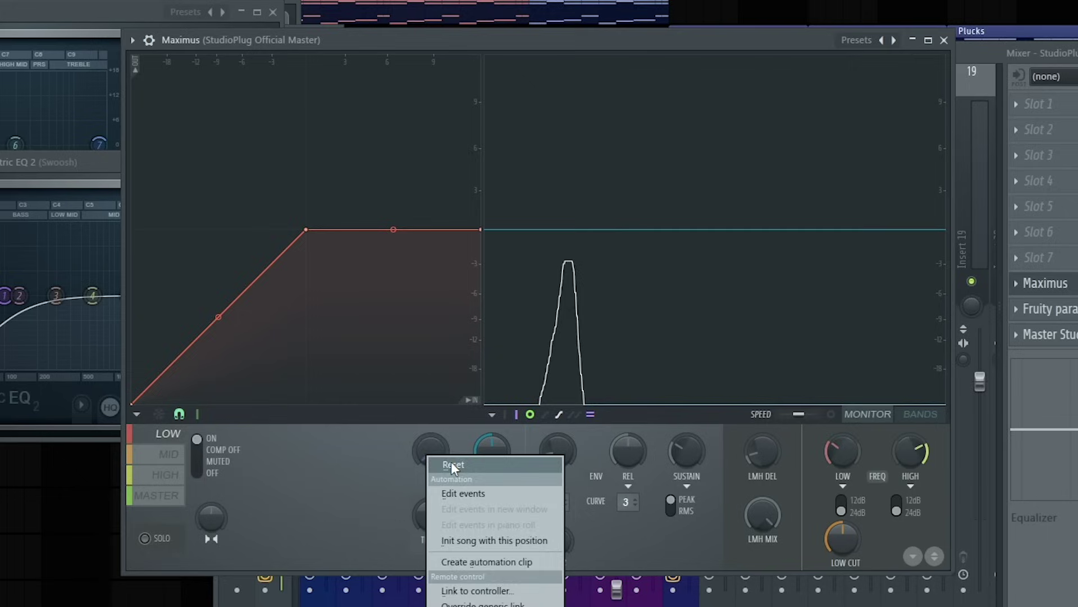
Show the frequency bands and lower the HIGH crossover frequency to between 1 and 2 kHz, ending with band solo off.
left_click(921, 416)
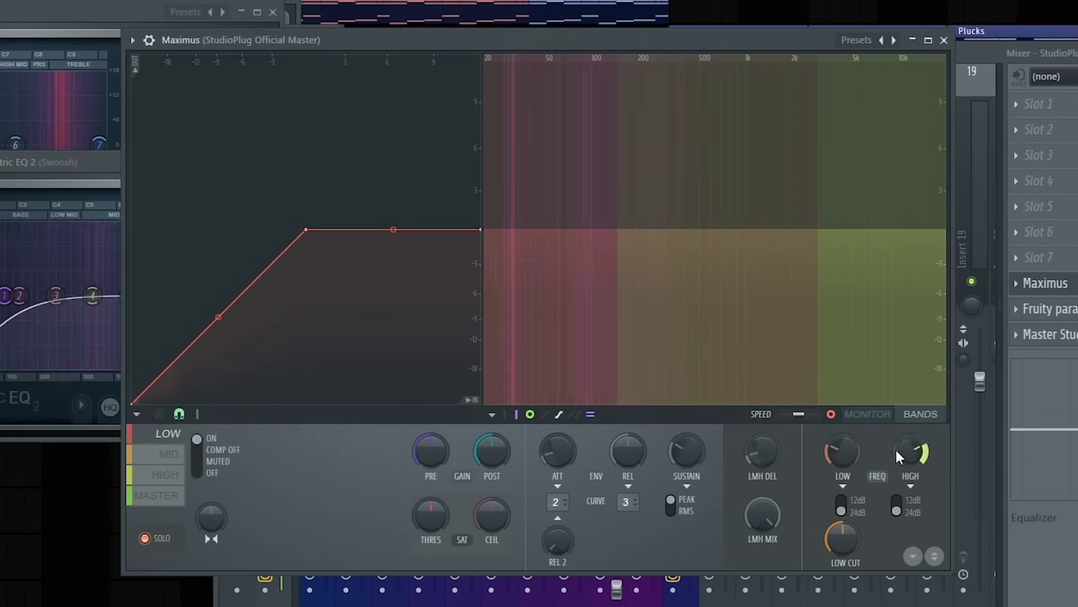
left_click(175, 452)
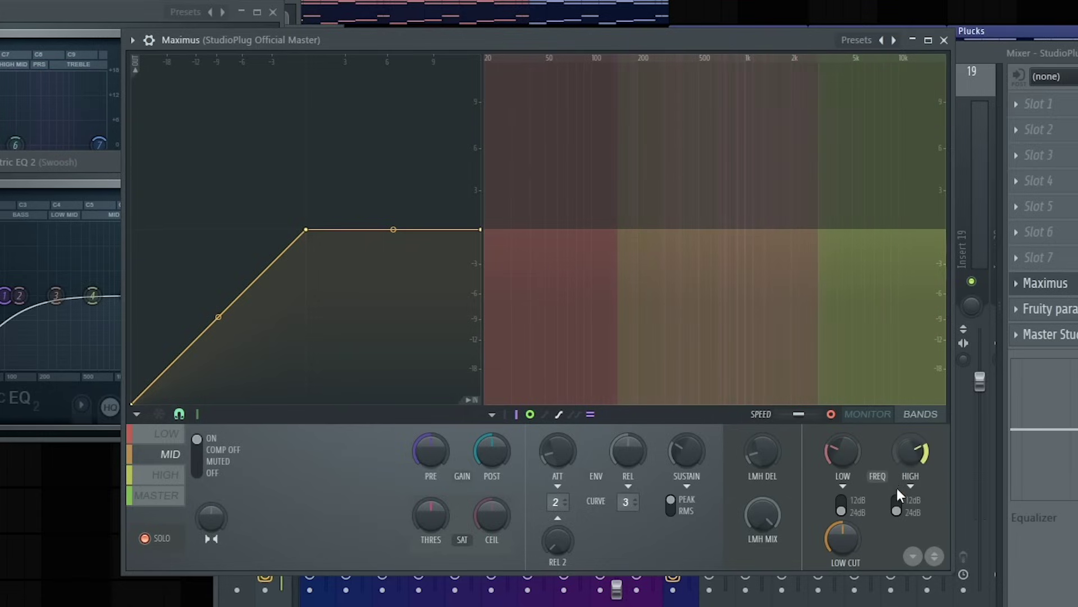
left_click_drag(908, 452, 909, 459)
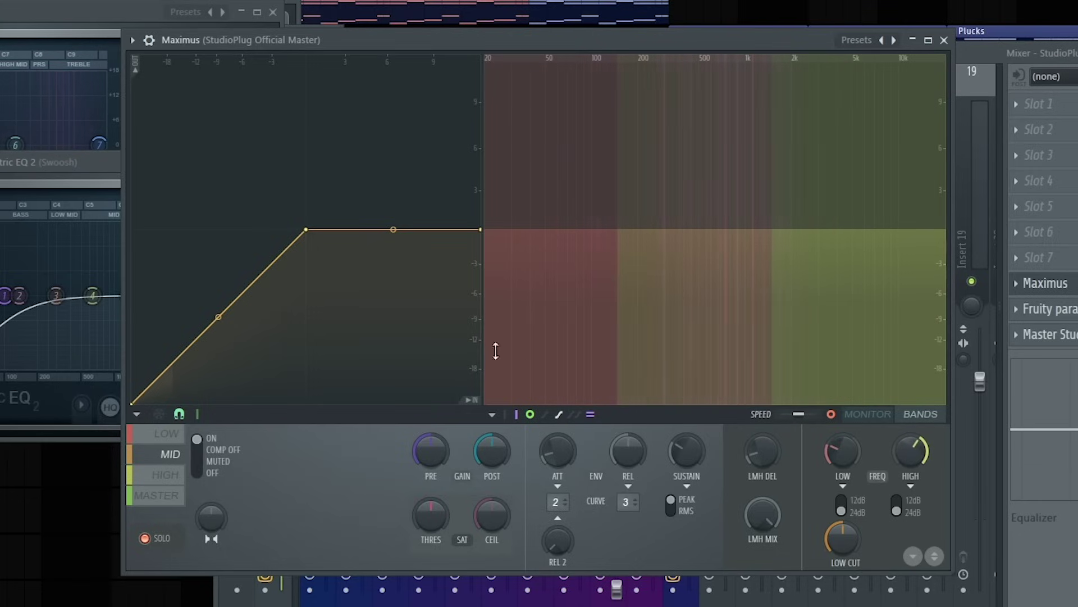
left_click(166, 475)
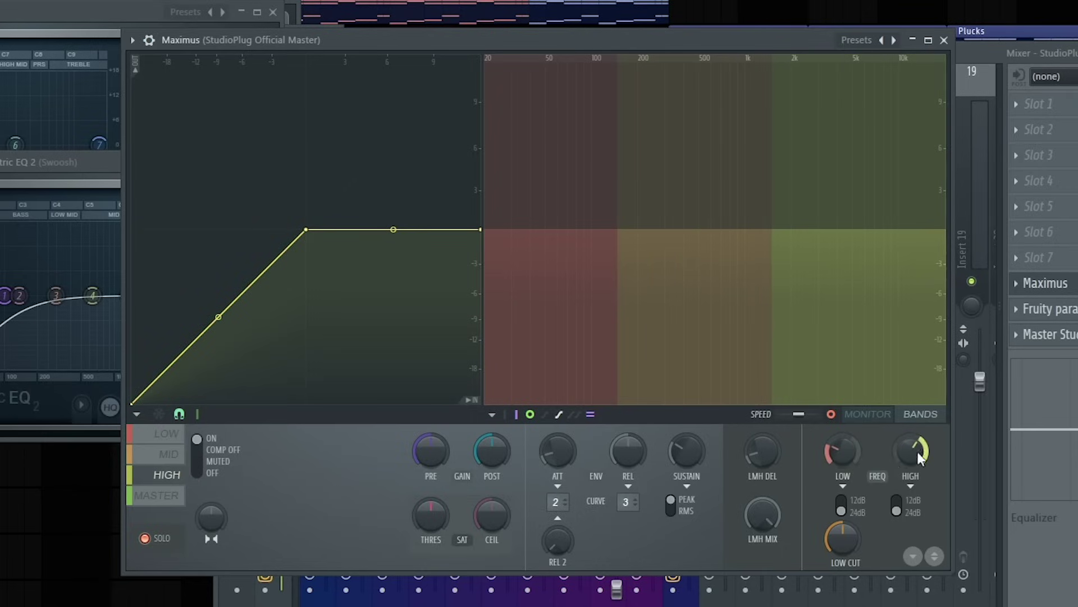
left_click(163, 539)
left_click(169, 476)
left_click(166, 447)
left_click(164, 480)
left_click(168, 446)
left_click(172, 457)
left_click(164, 482)
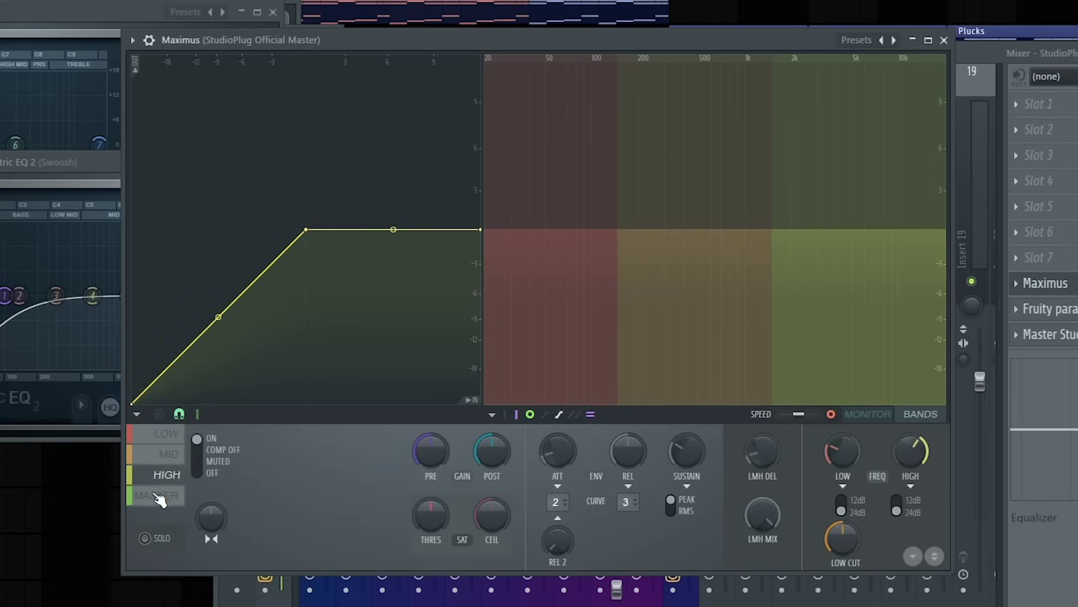
Return Maximus to the monitor graph and turn the pre gain of the MID, HIGH and LOW bands down to minimum.
left_click(169, 435)
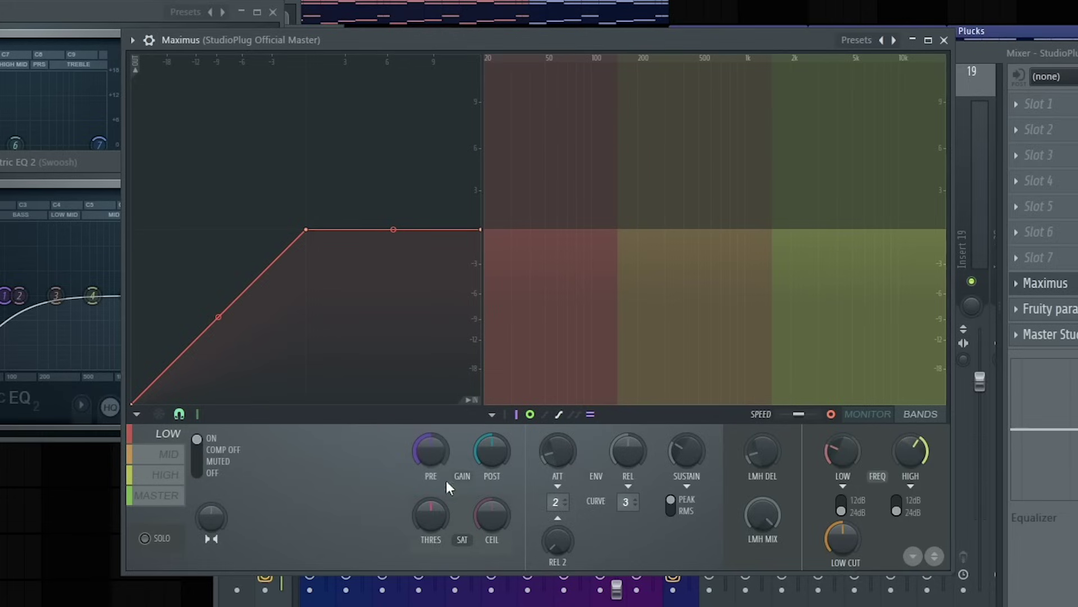
left_click(868, 415)
left_click(169, 453)
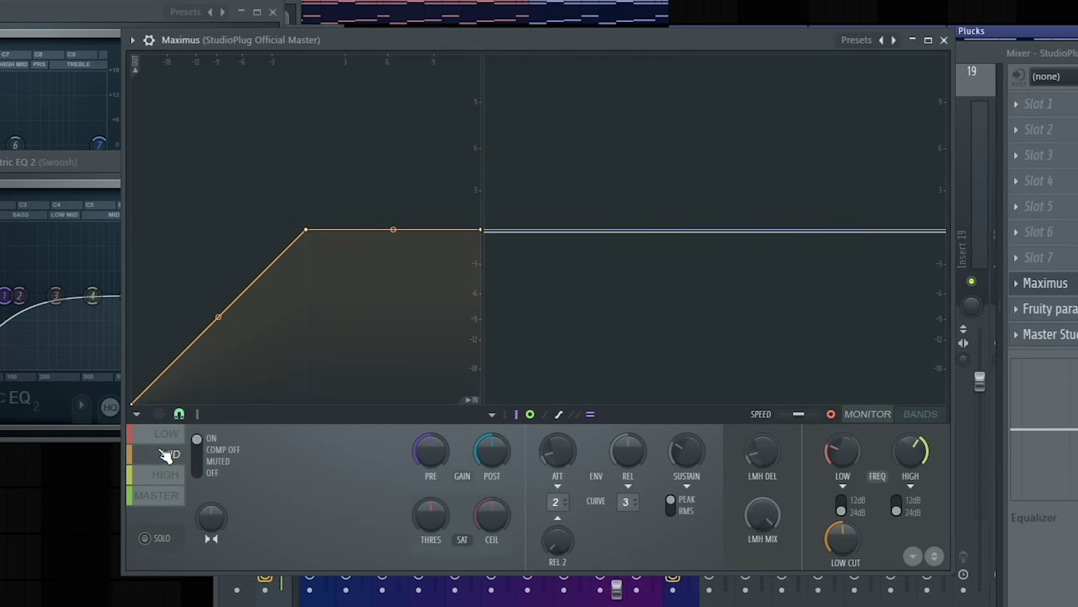
left_click(167, 475)
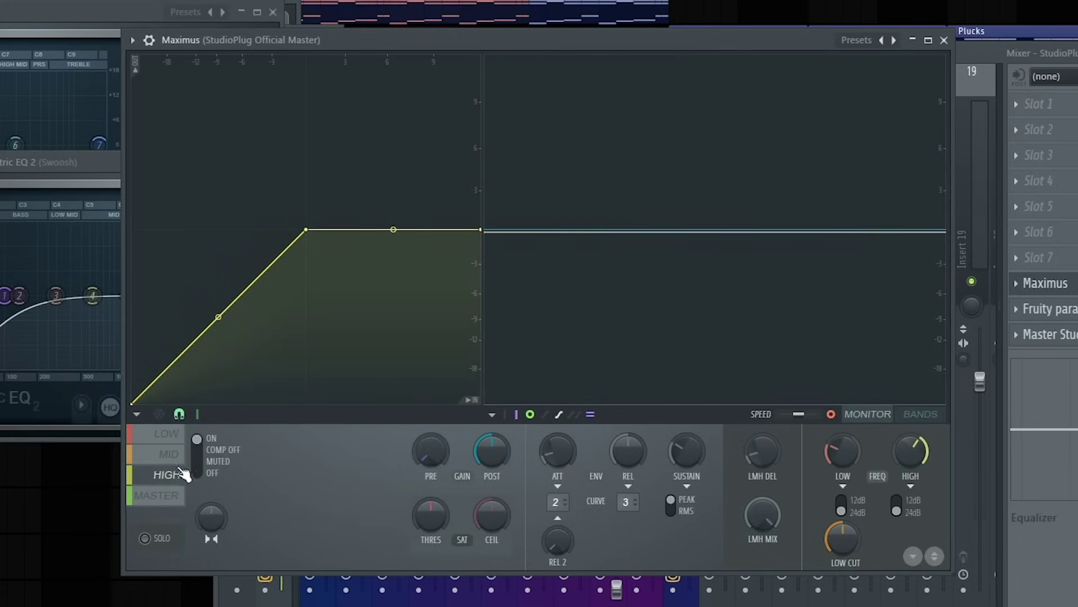
left_click(170, 454)
left_click(168, 433)
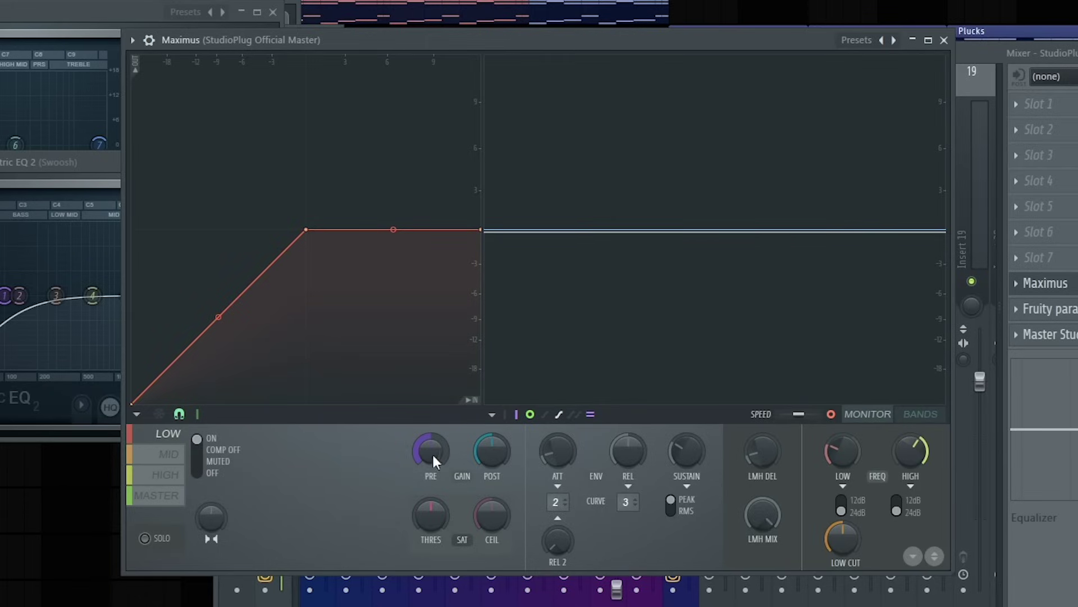
scroll(425, 455, "down", 5)
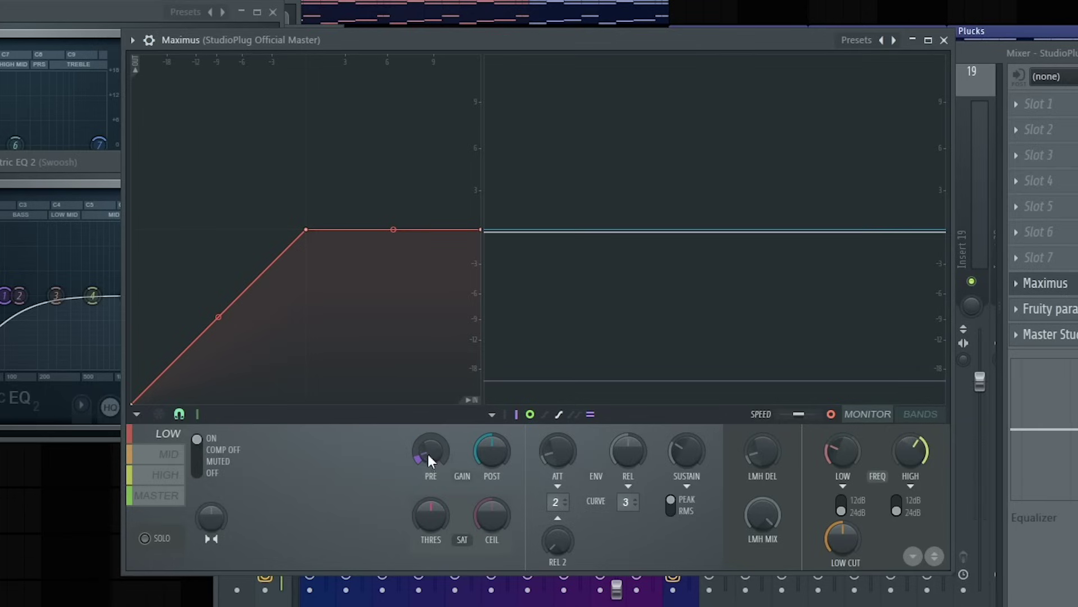
Raise the pre gain of the LOW, MID and HIGH bands during playback to slightly above neutral, with LOW the highest.
scroll(430, 451, "up", 5)
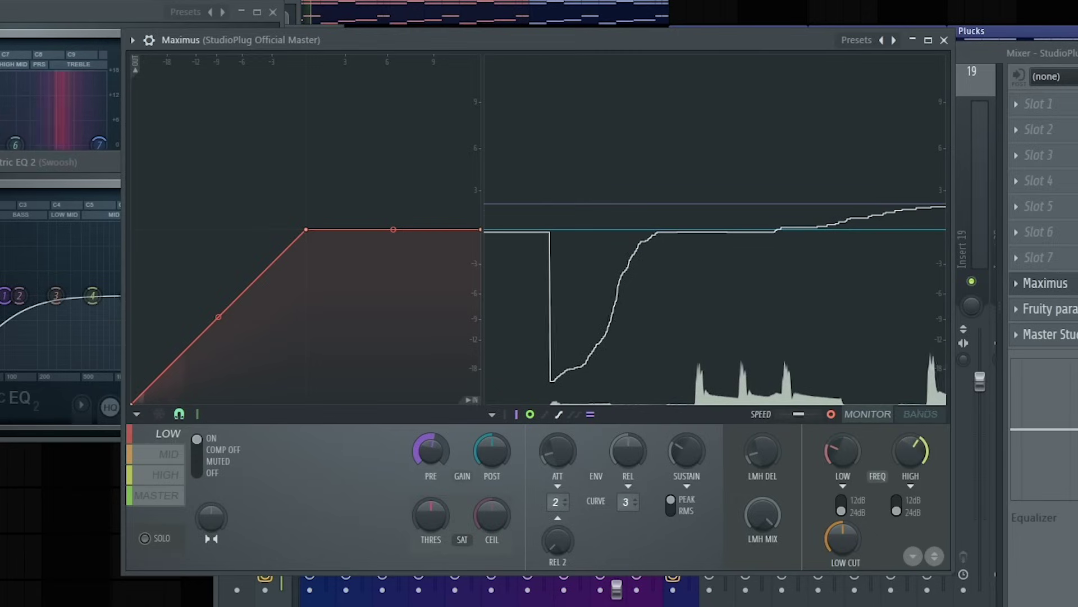
left_click(169, 454)
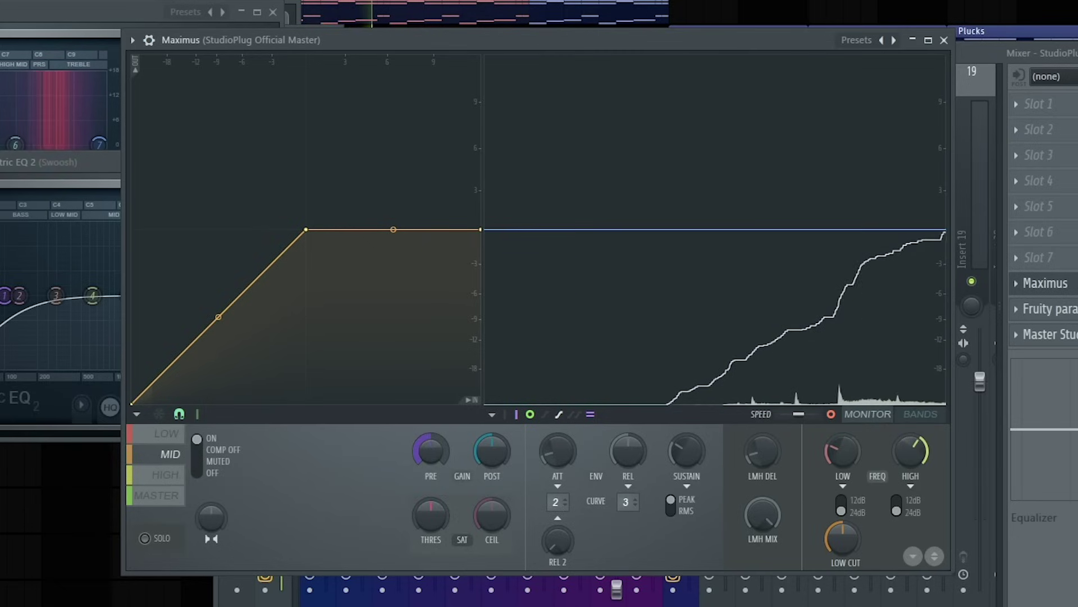
left_click(167, 475)
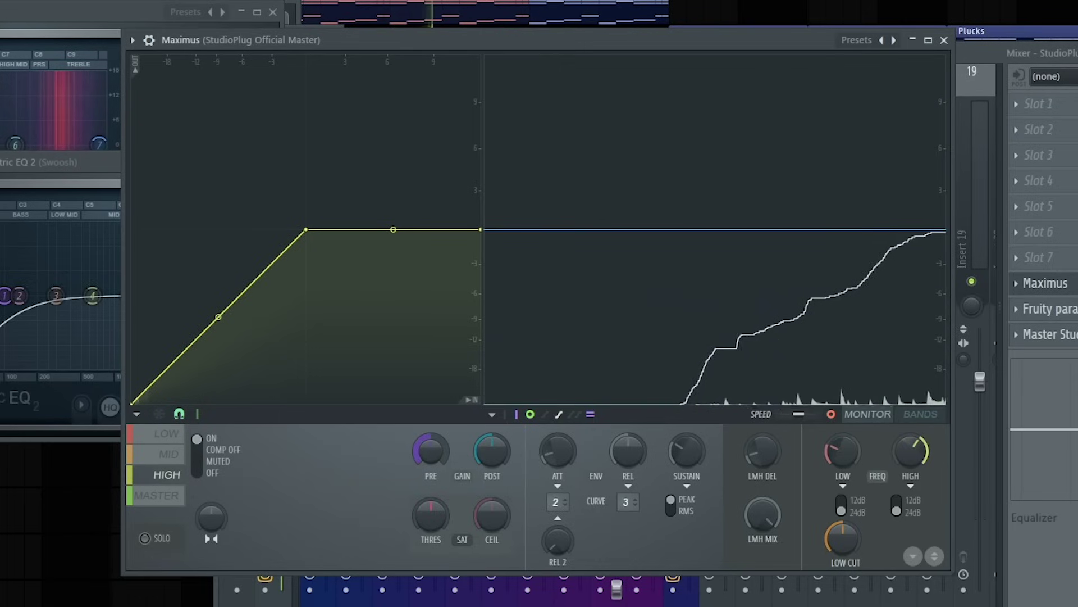
left_click_drag(431, 457, 430, 450)
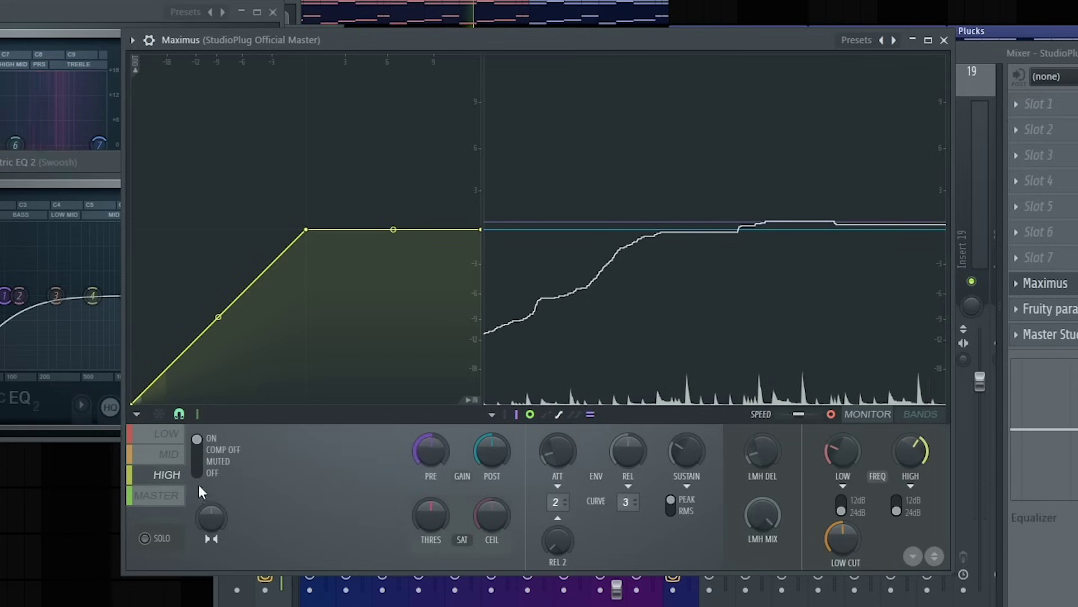
left_click(170, 455)
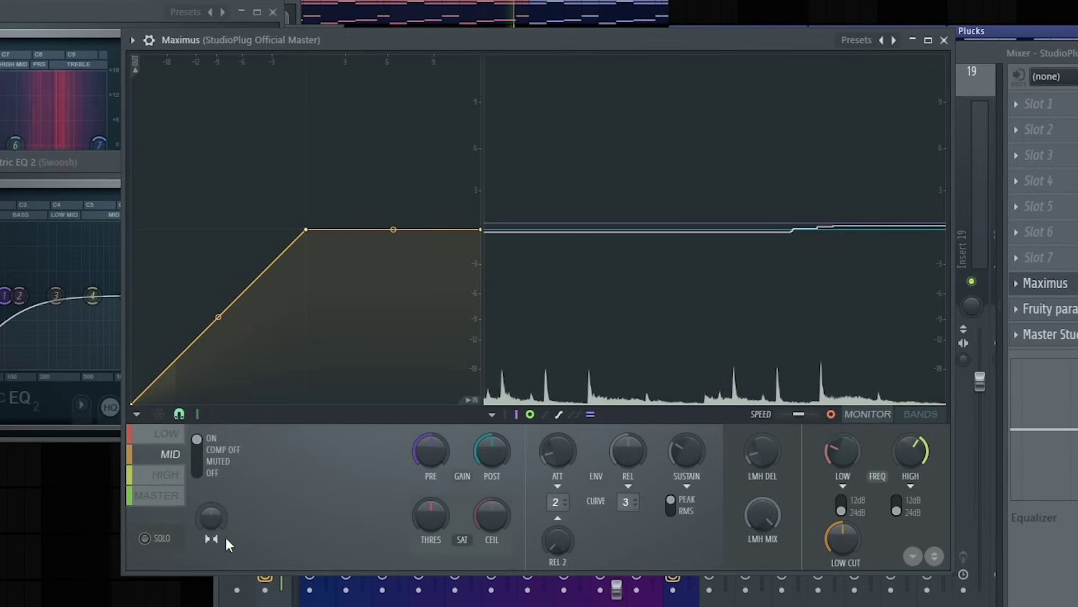
Turn the LOW band's stereo separation fully toward merged, keep MID centred, and set HIGH slightly toward separated.
left_click(167, 433)
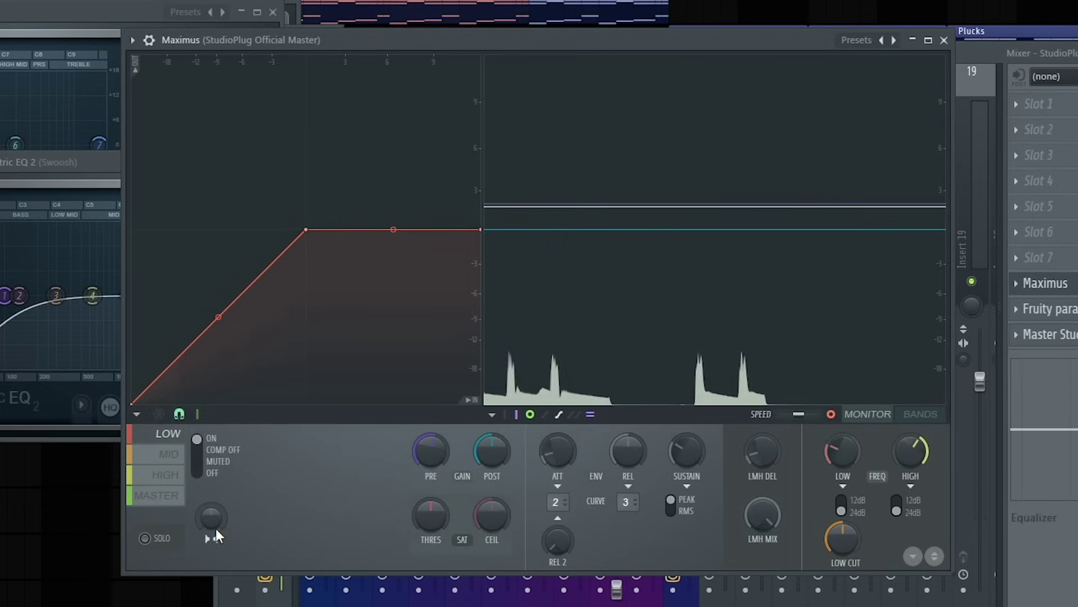
left_click_drag(218, 529, 218, 508)
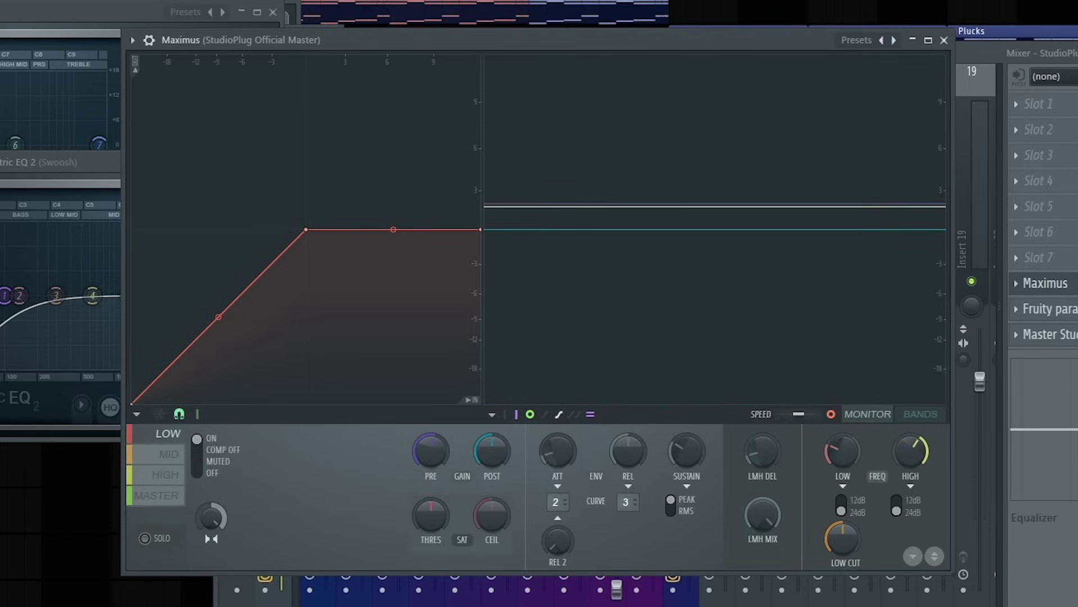
left_click(168, 455)
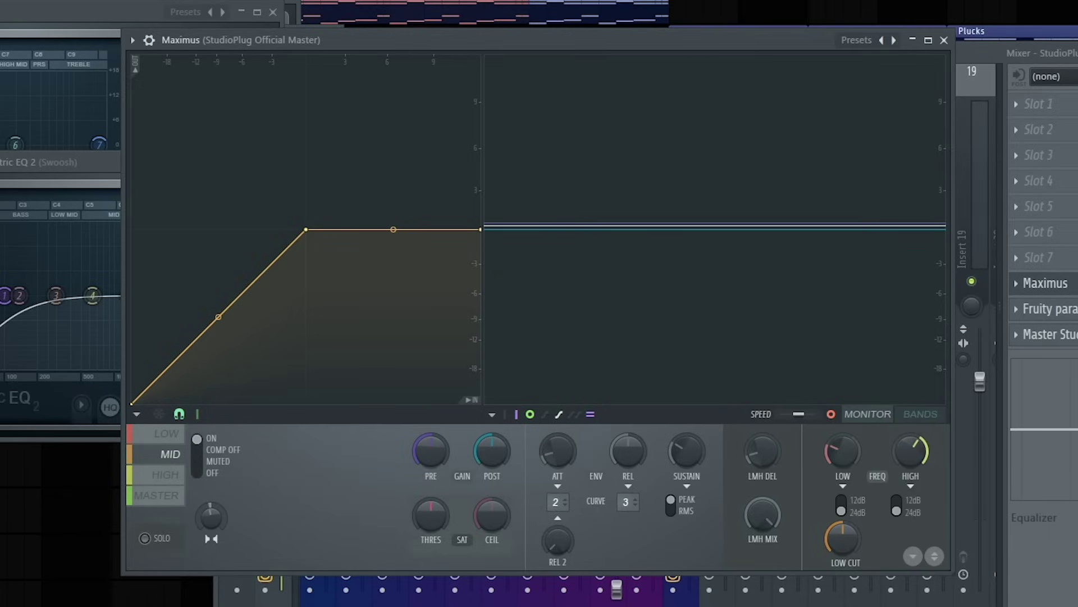
left_click(174, 476)
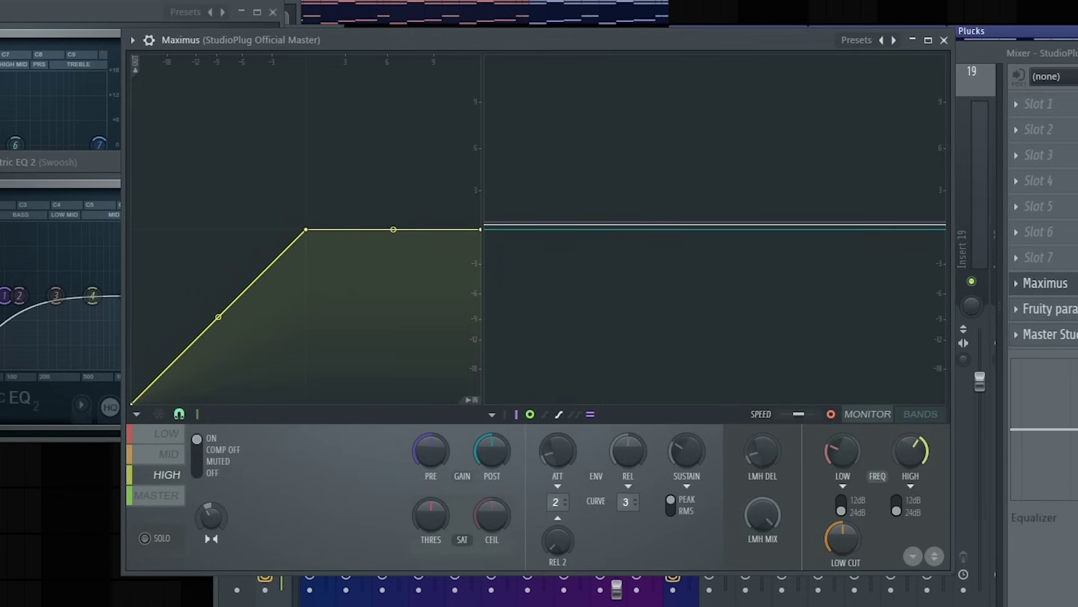
Add a point near the base of the LOW compression curve and lower its knee to between -3 and -6 dB.
left_click(169, 435)
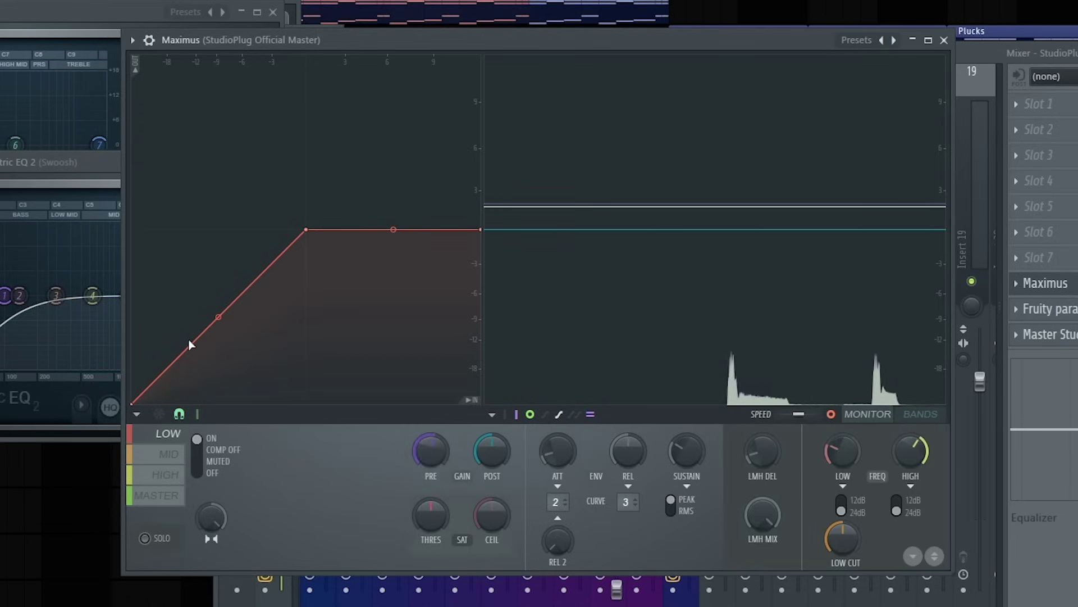
left_click(637, 338)
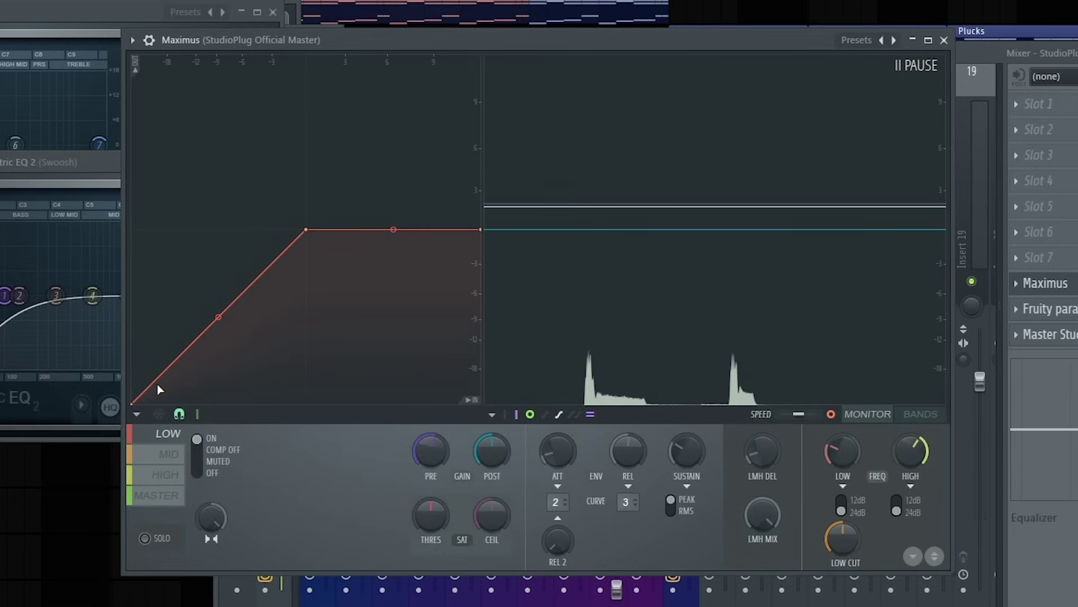
right_click(141, 395)
left_click_drag(306, 230, 310, 262)
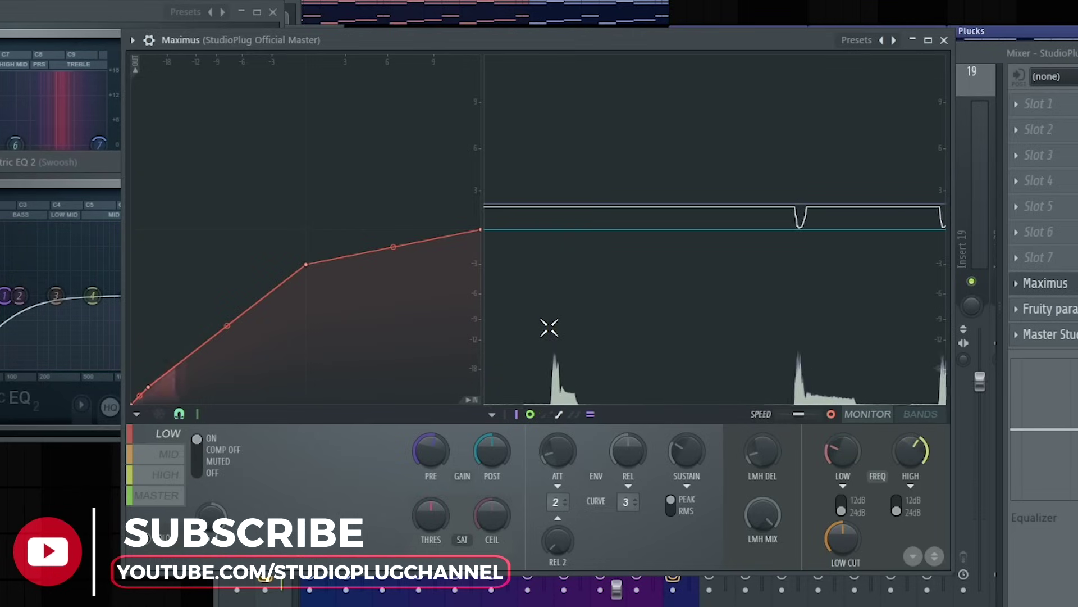
left_click(581, 277)
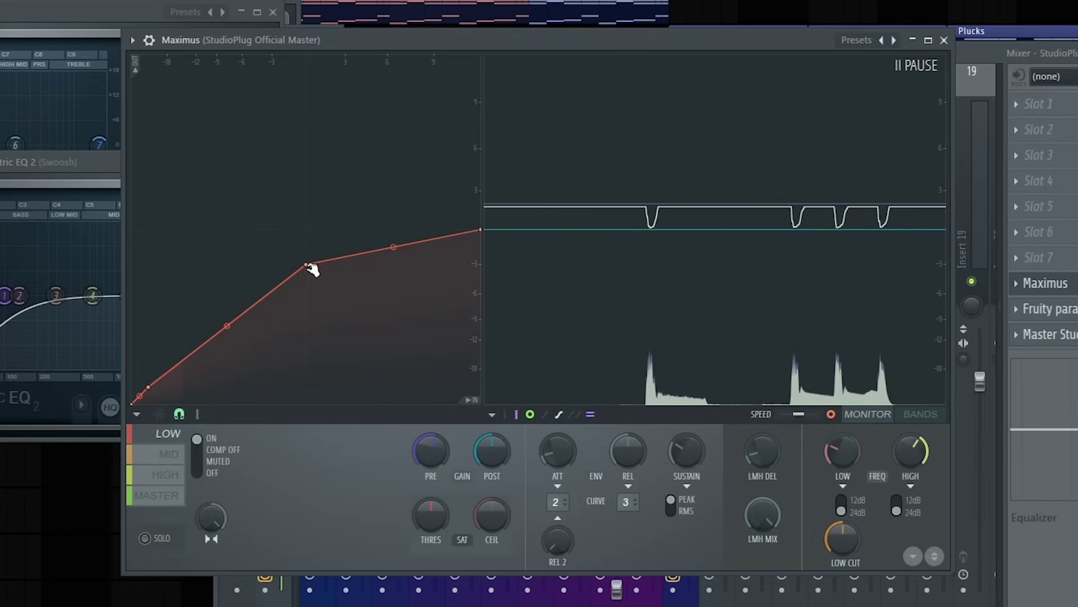
left_click_drag(305, 265, 310, 279)
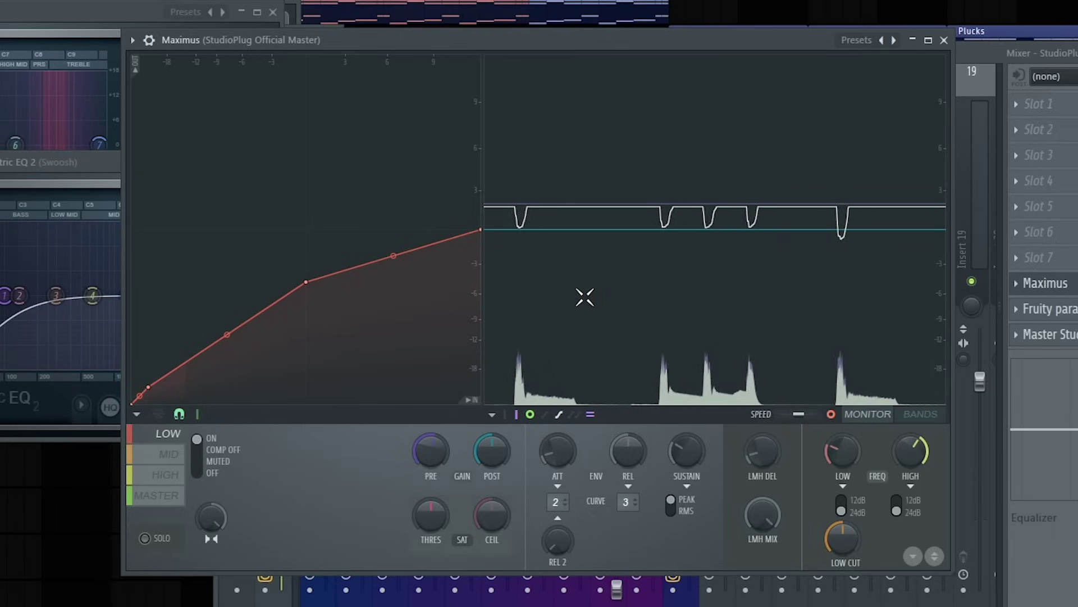
left_click(584, 297)
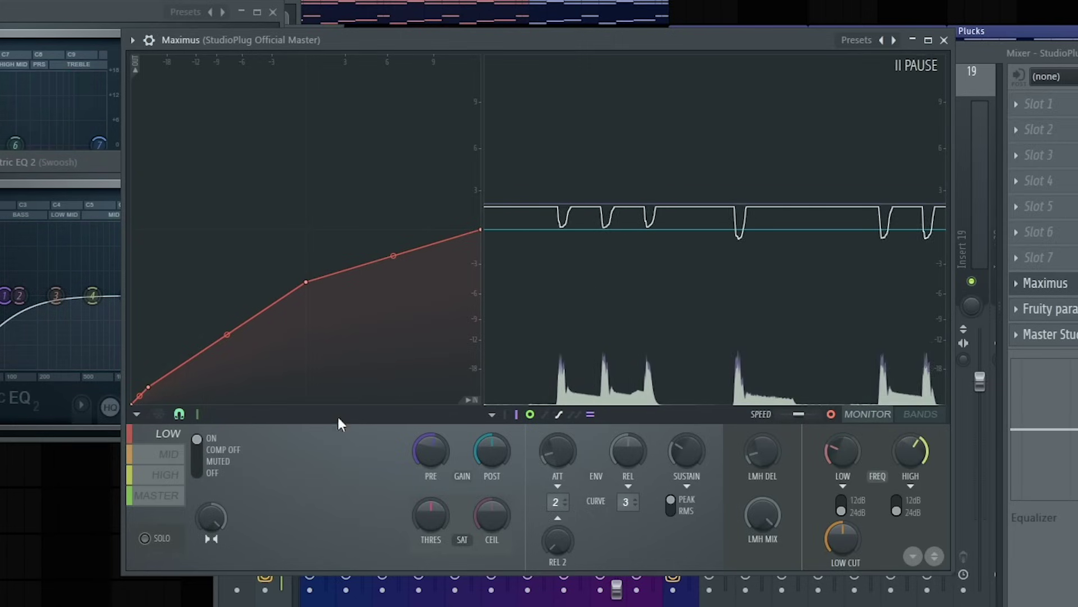
Add a low point to the MID compression curve and pull its knee down to between -3 and -6 dB.
left_click(172, 457)
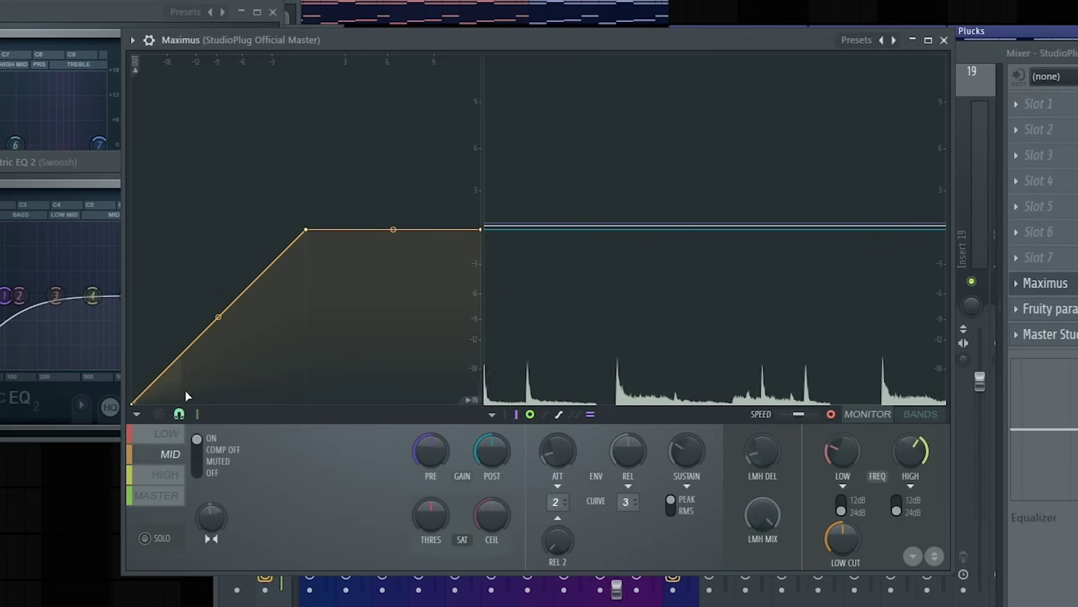
left_click(533, 341)
right_click(140, 396)
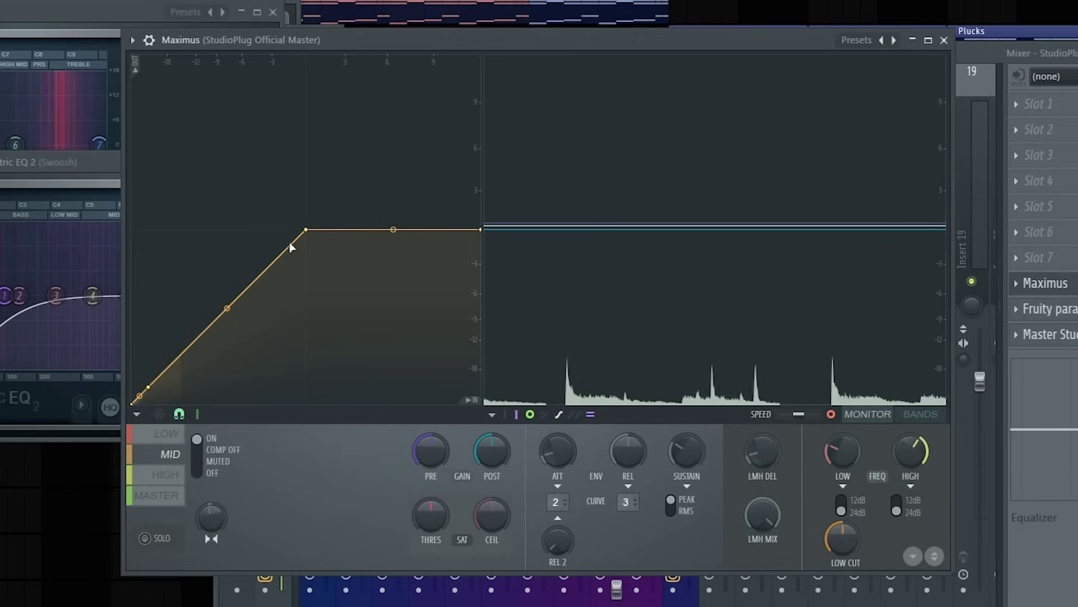
left_click_drag(307, 230, 307, 286)
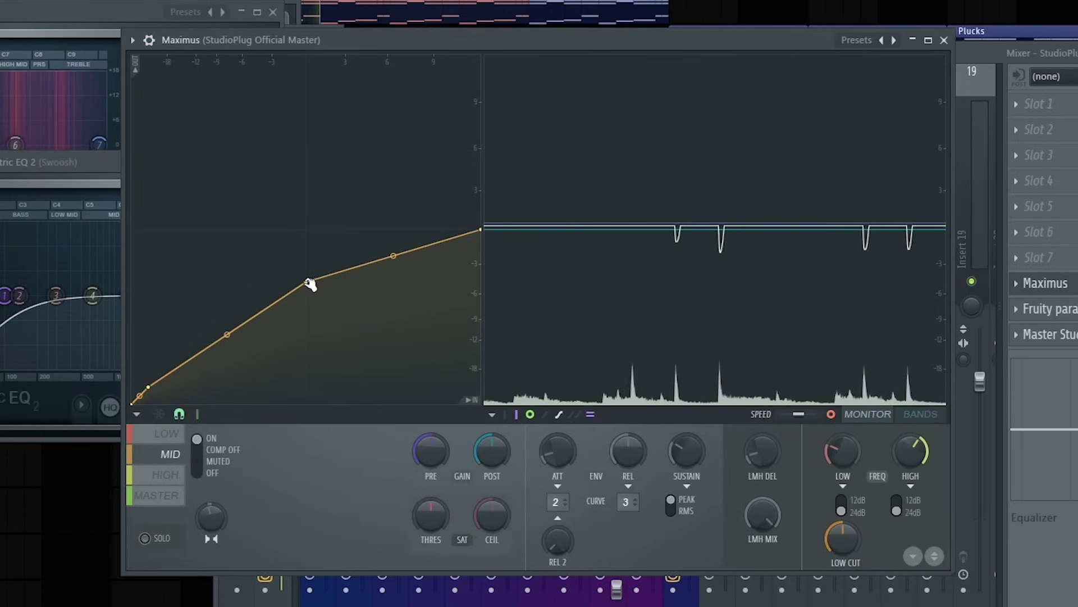
left_click(710, 318)
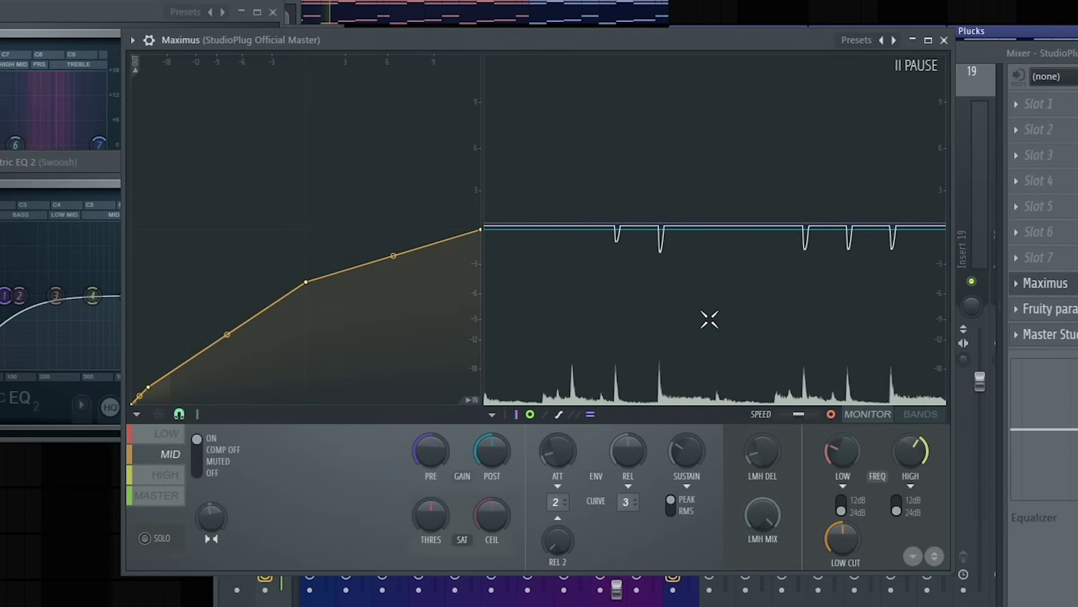
Add a low point to the HIGH compression curve and lower its knee to about -3 dB.
left_click(181, 479)
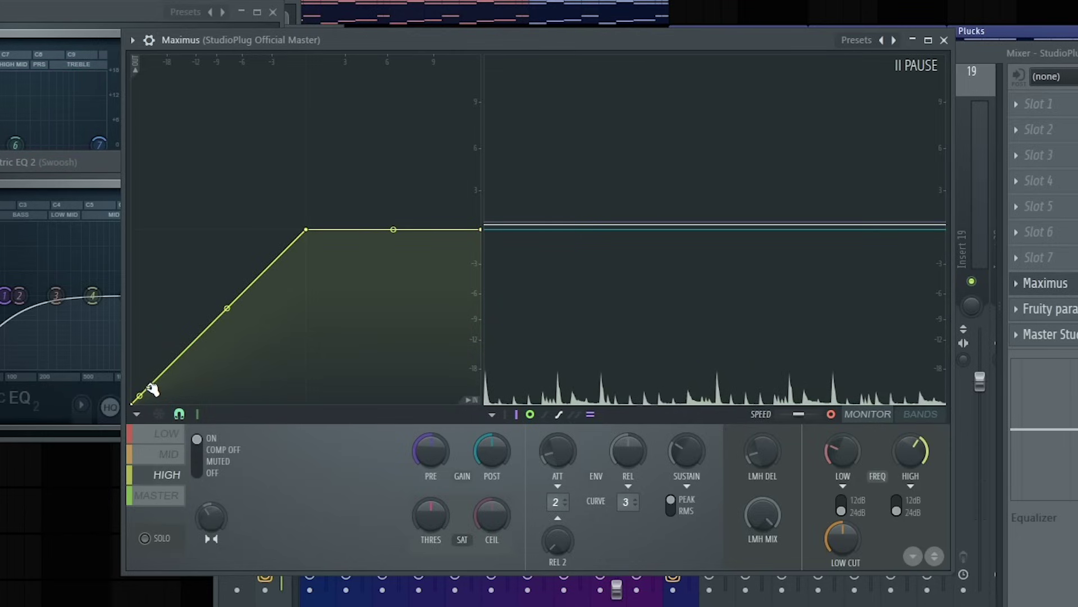
left_click_drag(308, 235, 305, 267)
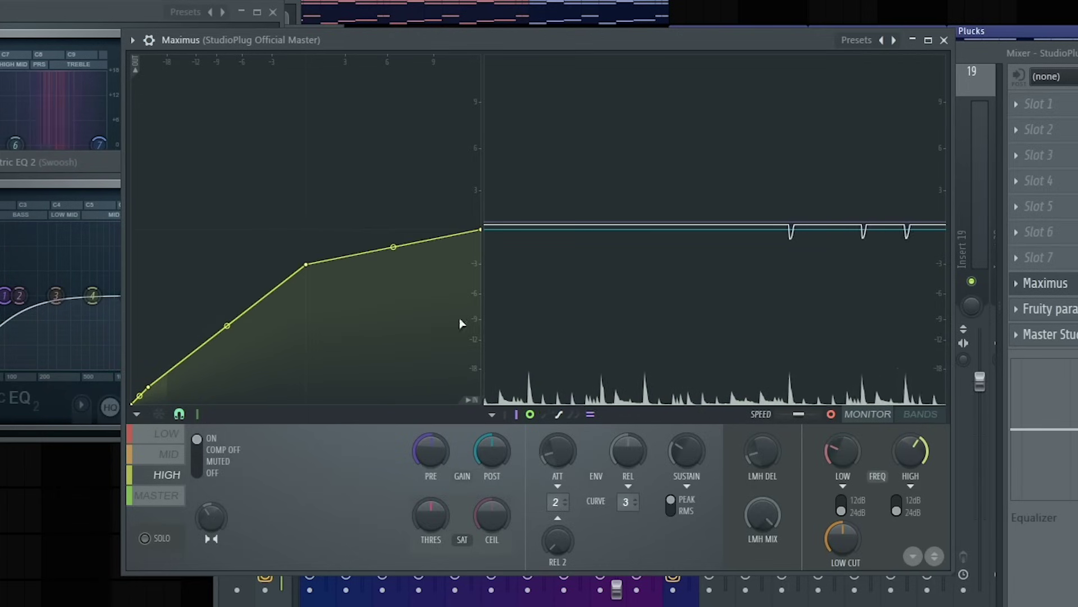
left_click(564, 344)
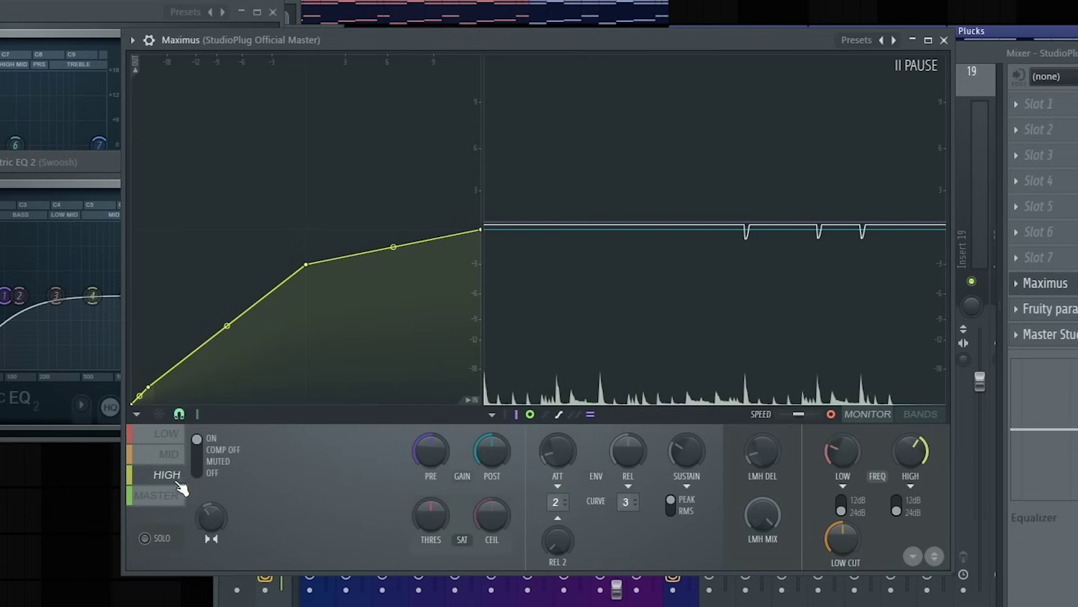
left_click(602, 318)
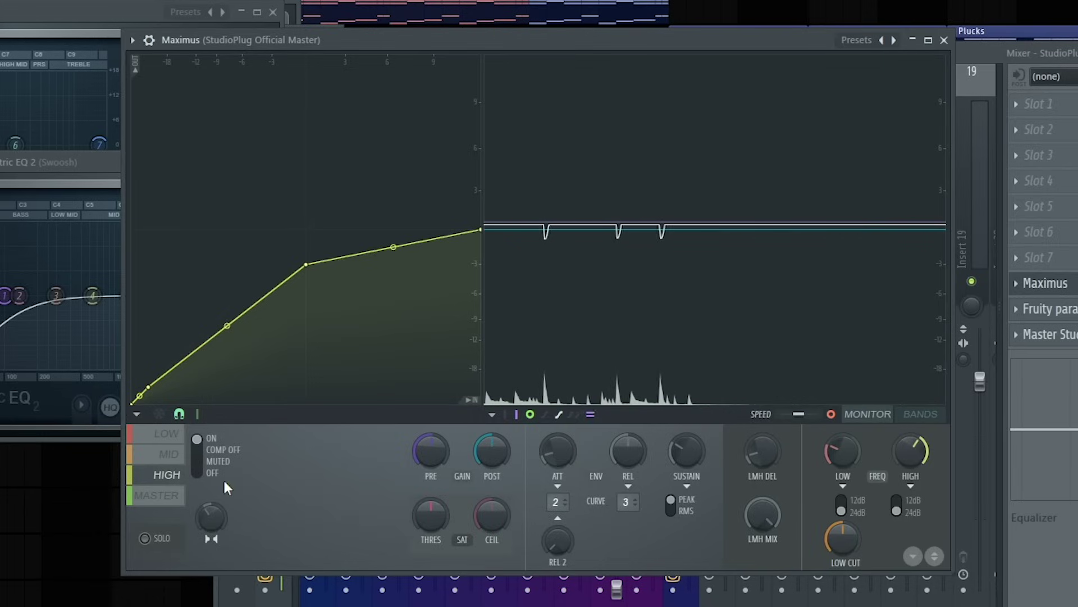
Add a point at about -18 dB on the MASTER compression curve and lower its knee slightly, to between 0 and -3 dB.
left_click(137, 494)
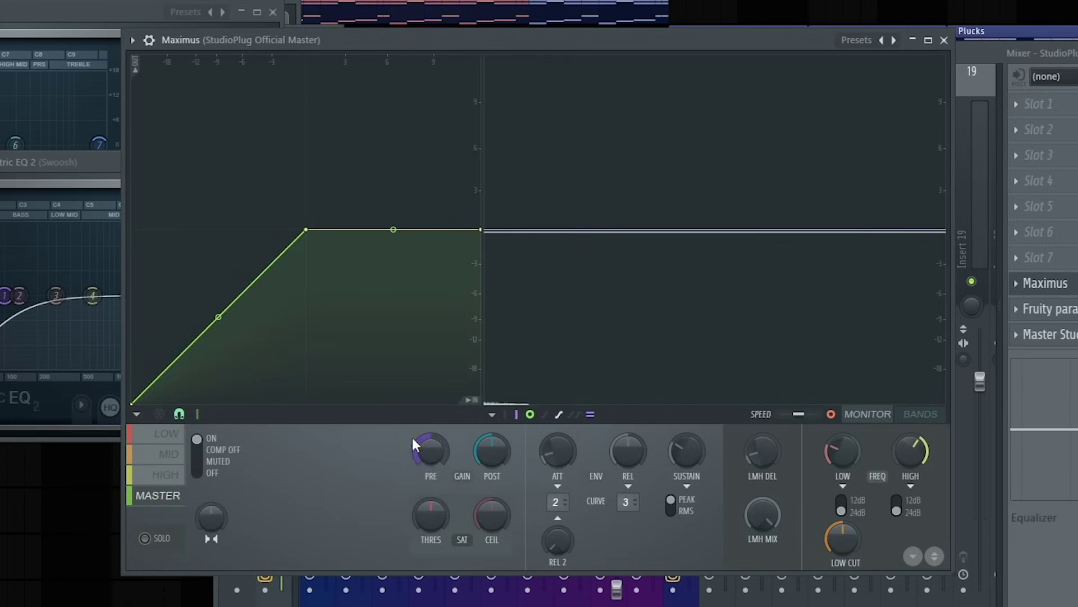
left_click(599, 358)
left_click(556, 363)
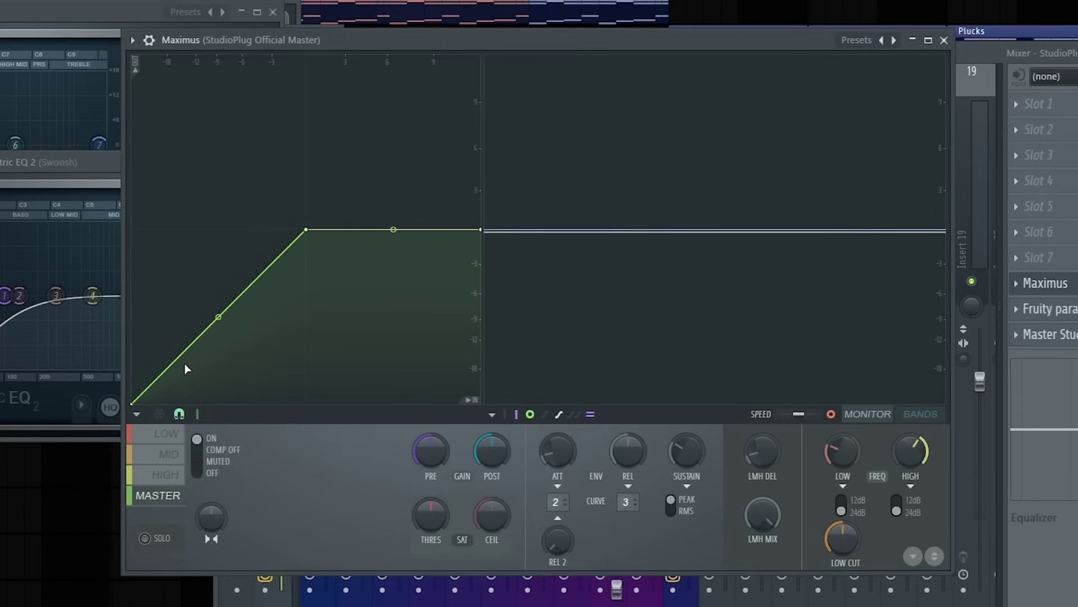
key("space")
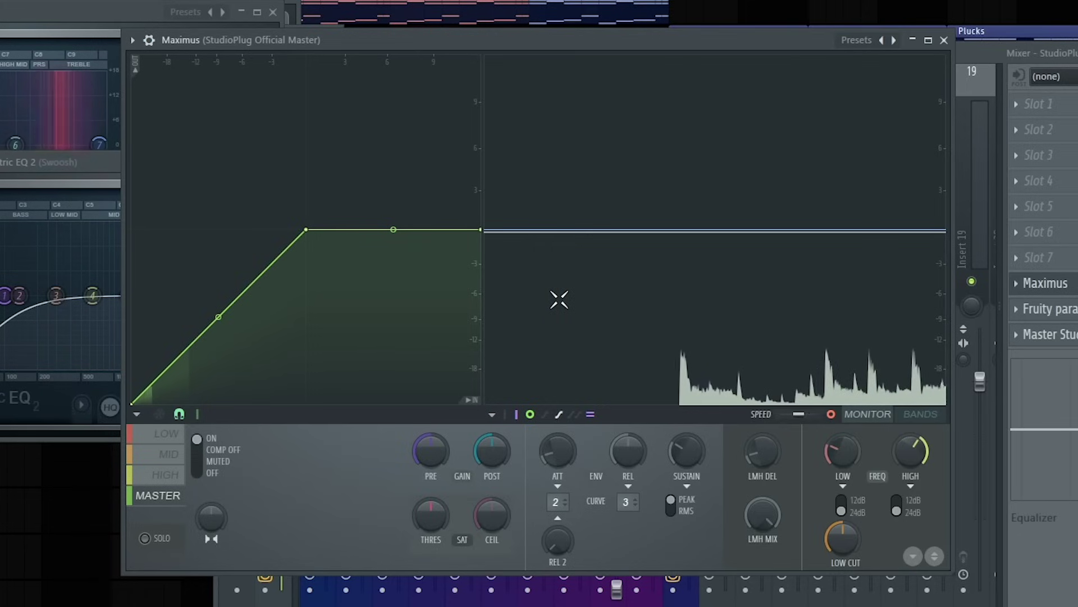
left_click(559, 300)
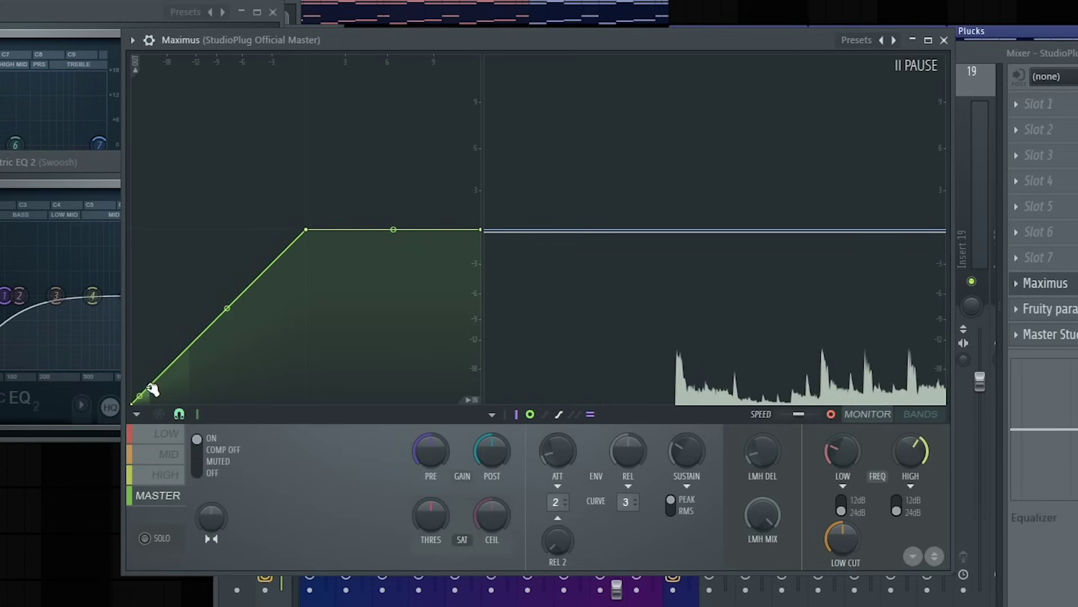
left_click_drag(152, 385, 169, 374)
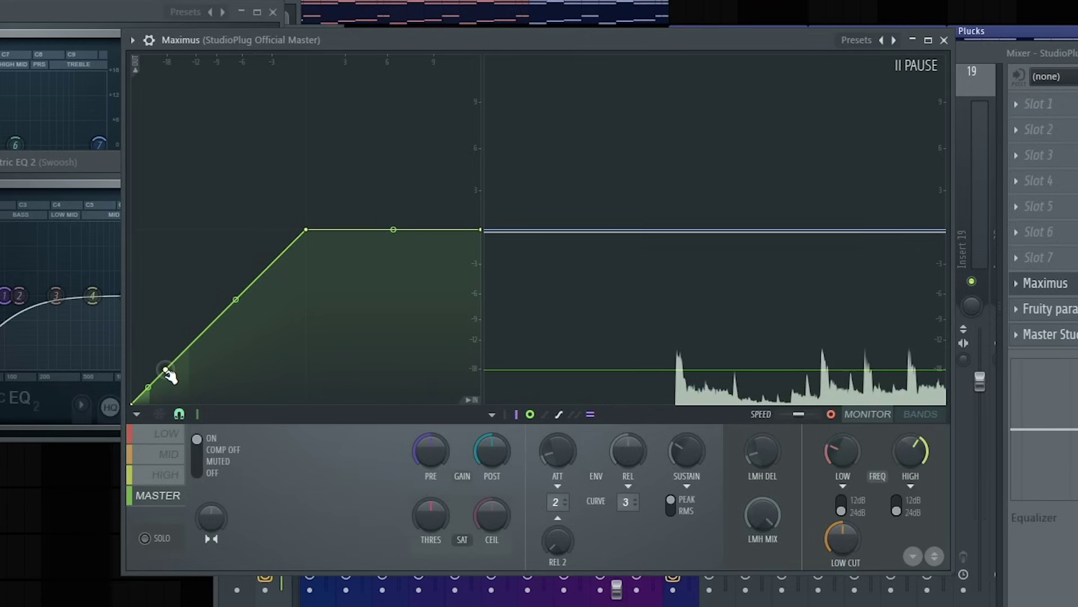
left_click_drag(310, 233, 309, 251)
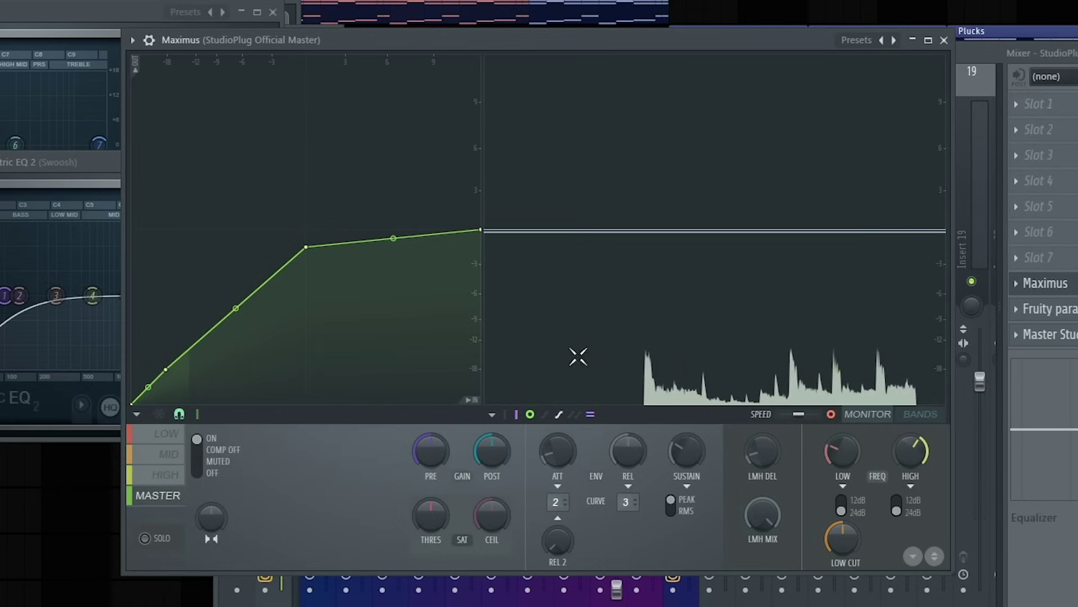
Turn the MASTER saturation threshold down to minimum and raise the MASTER post gain to maximum.
left_click_drag(431, 513, 431, 547)
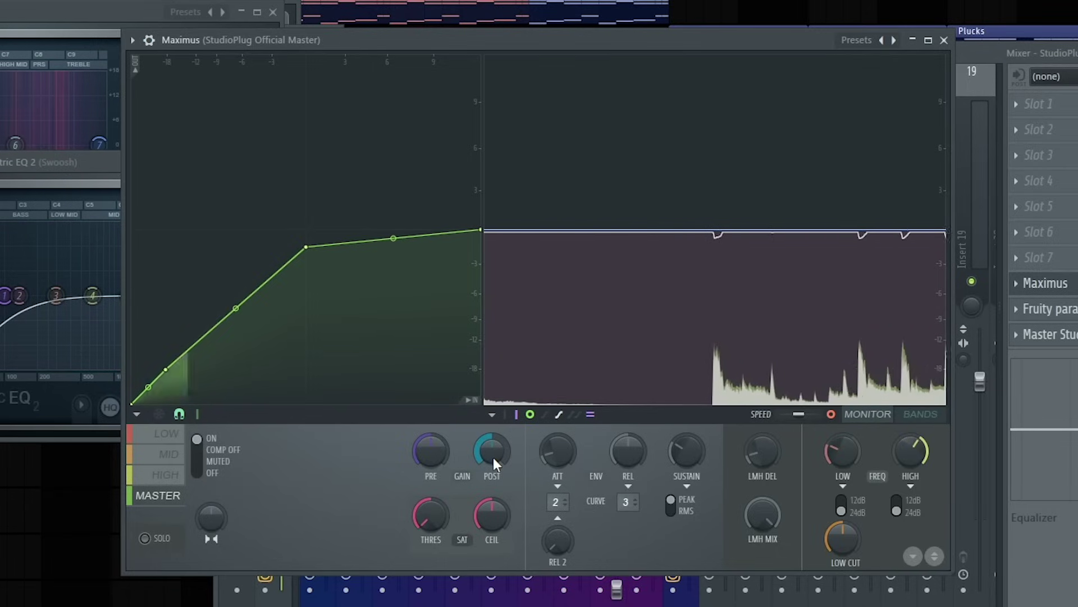
mouse_move(562, 398)
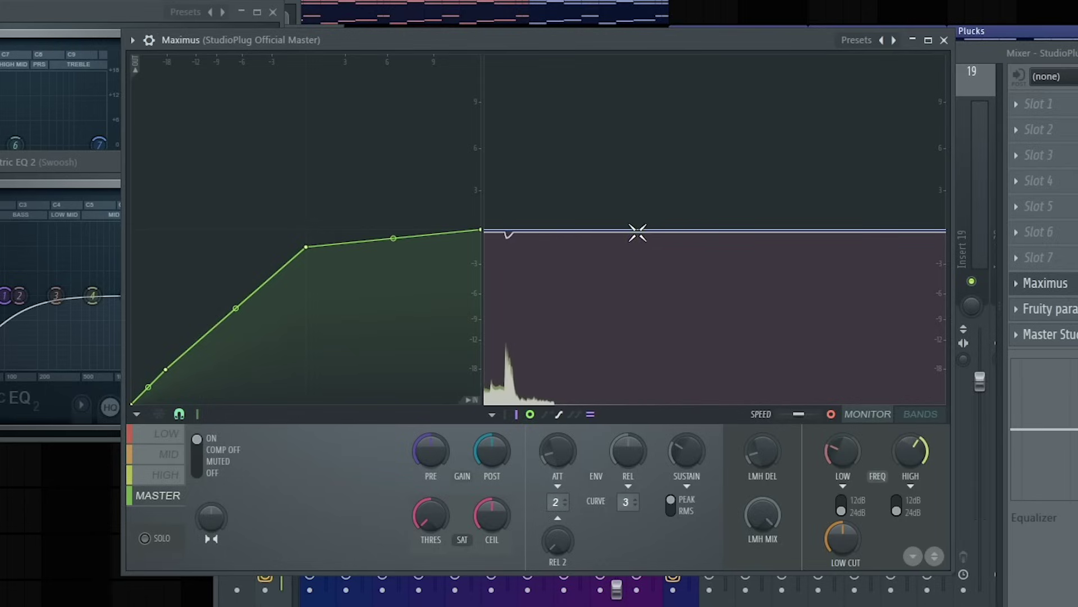
left_click_drag(502, 453, 502, 436)
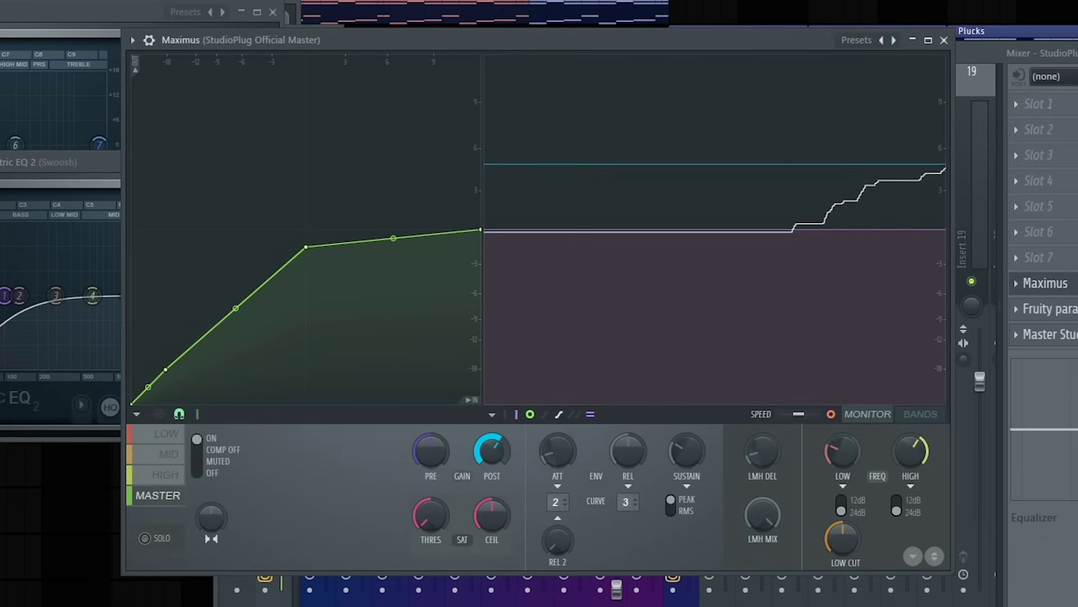
left_click_drag(502, 436, 502, 434)
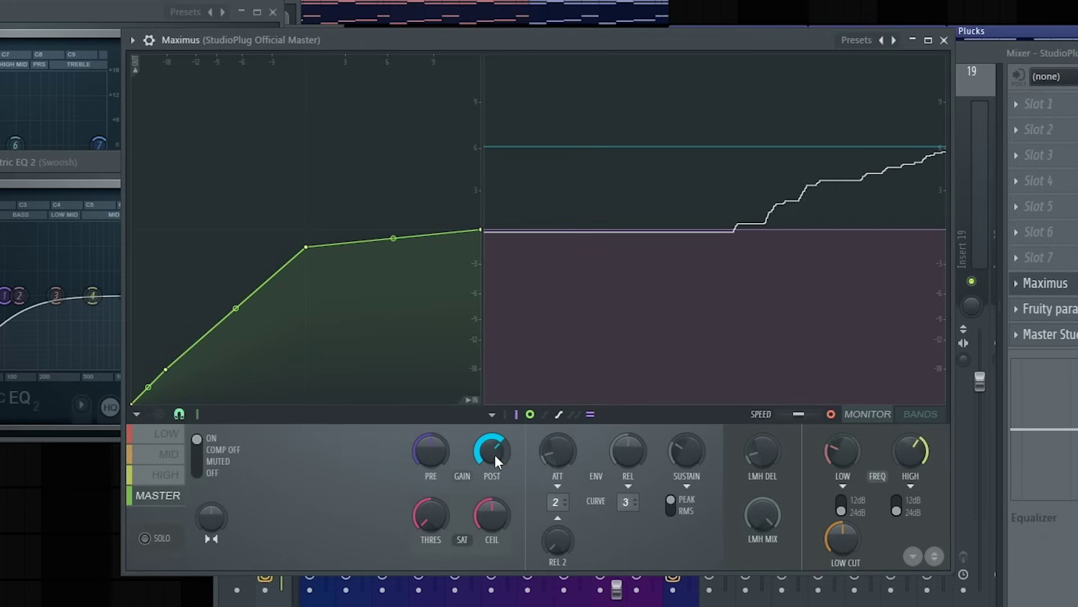
left_click_drag(493, 456, 494, 449)
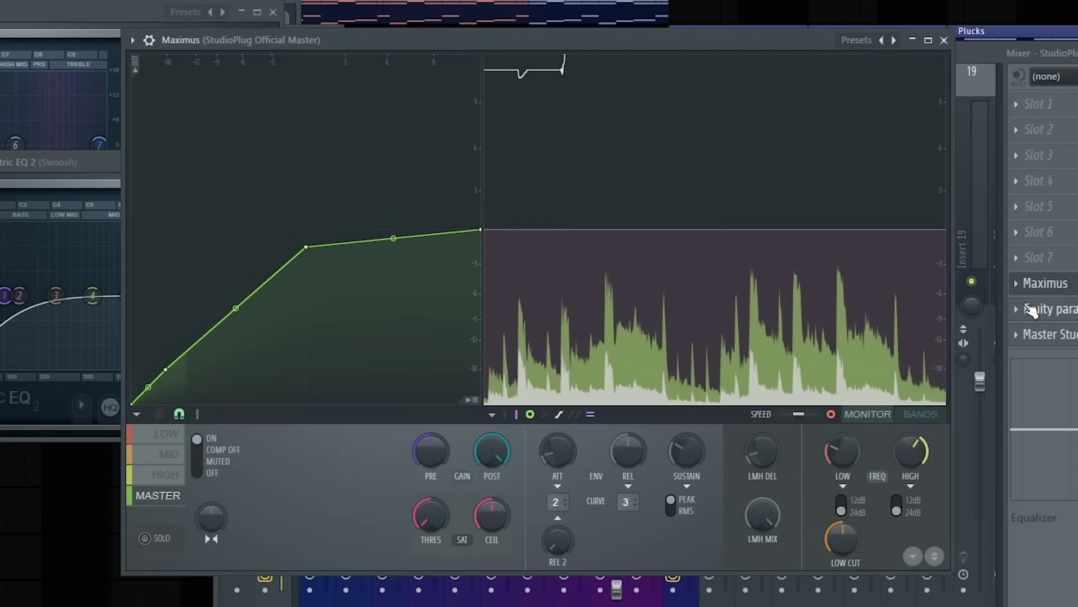
Insert Fruity Limiter in the master track's slot 7, move it down one slot below Maximus, and reopen it.
mouse_move(736, 345)
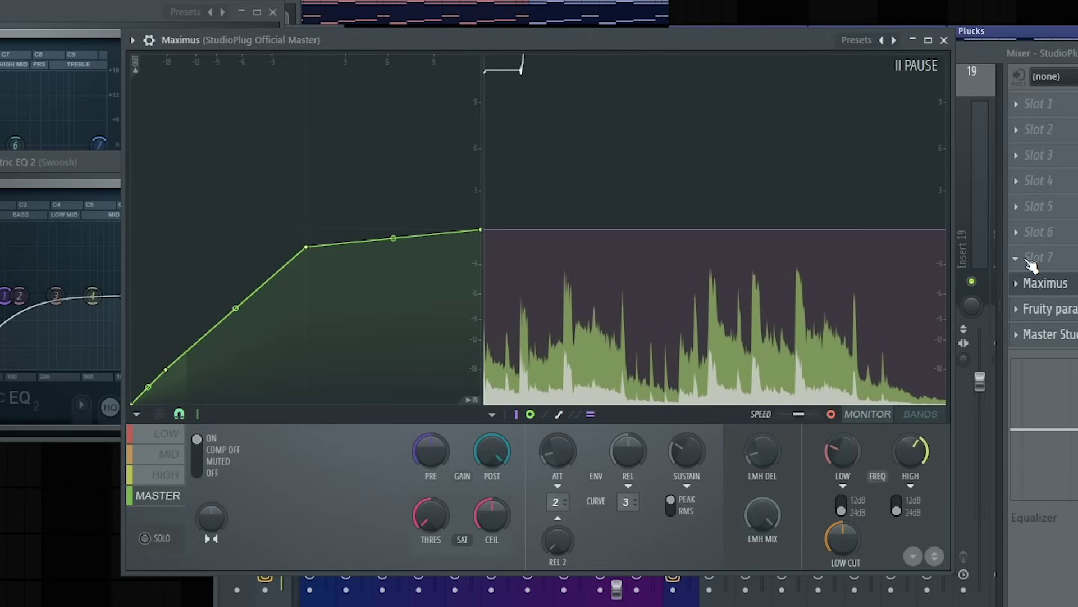
left_click(1024, 259)
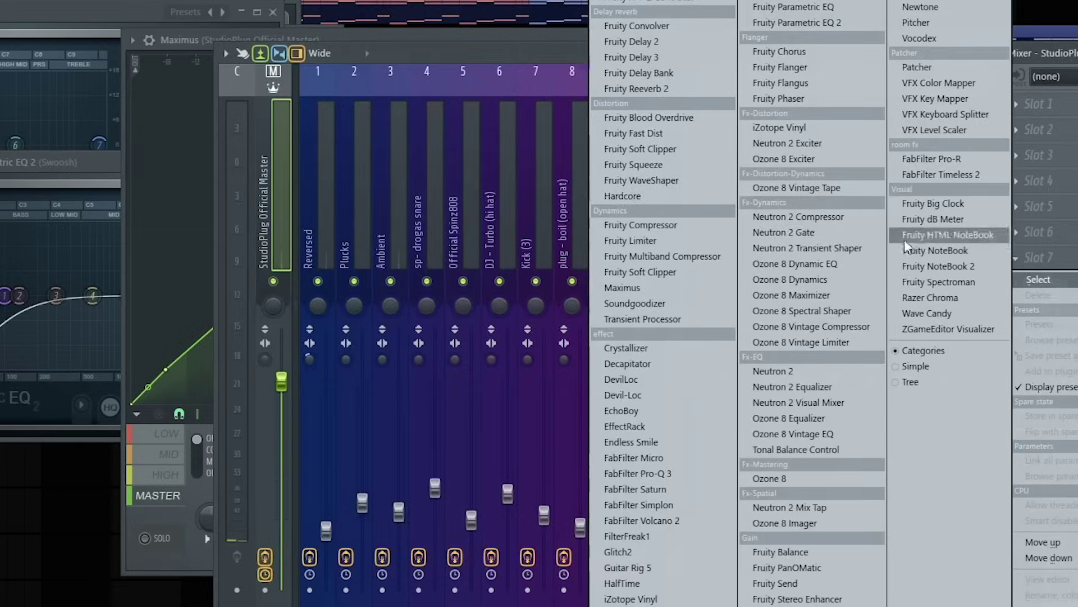
left_click(651, 241)
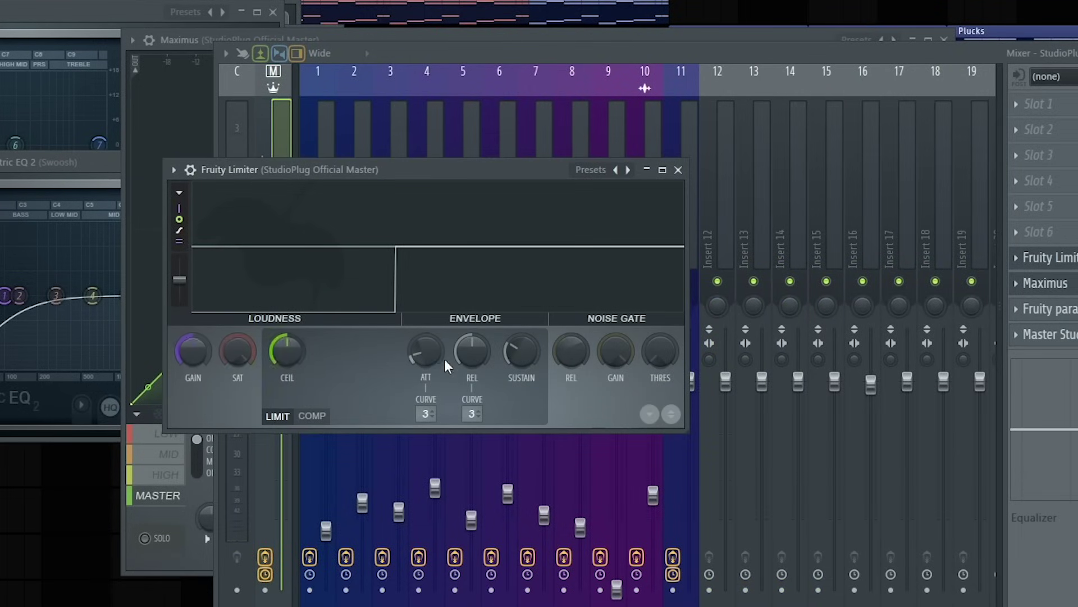
left_click(1017, 261)
left_click(1048, 558)
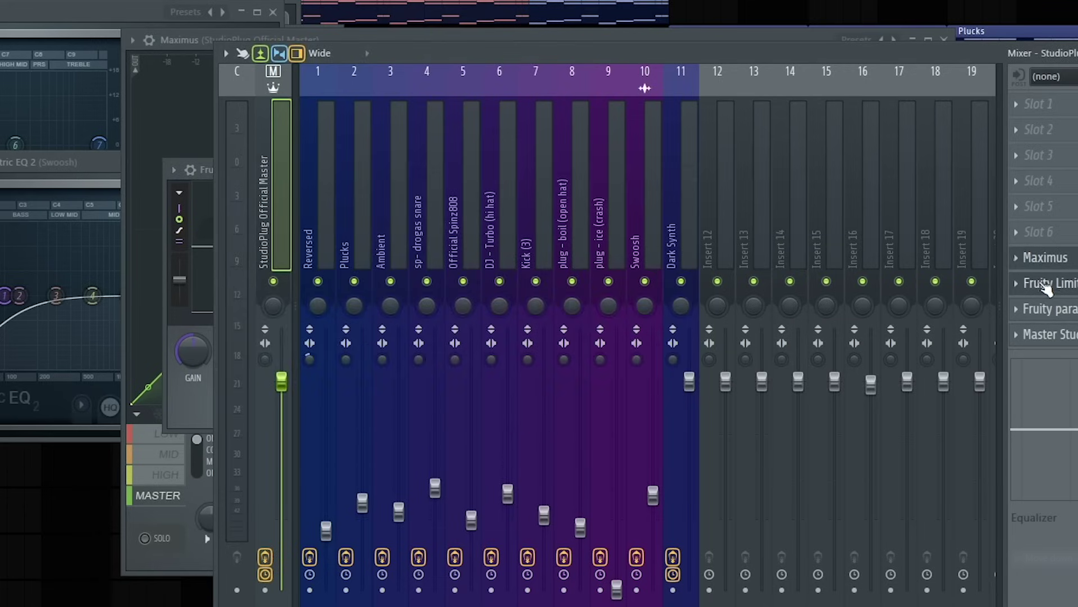
left_click(1056, 288)
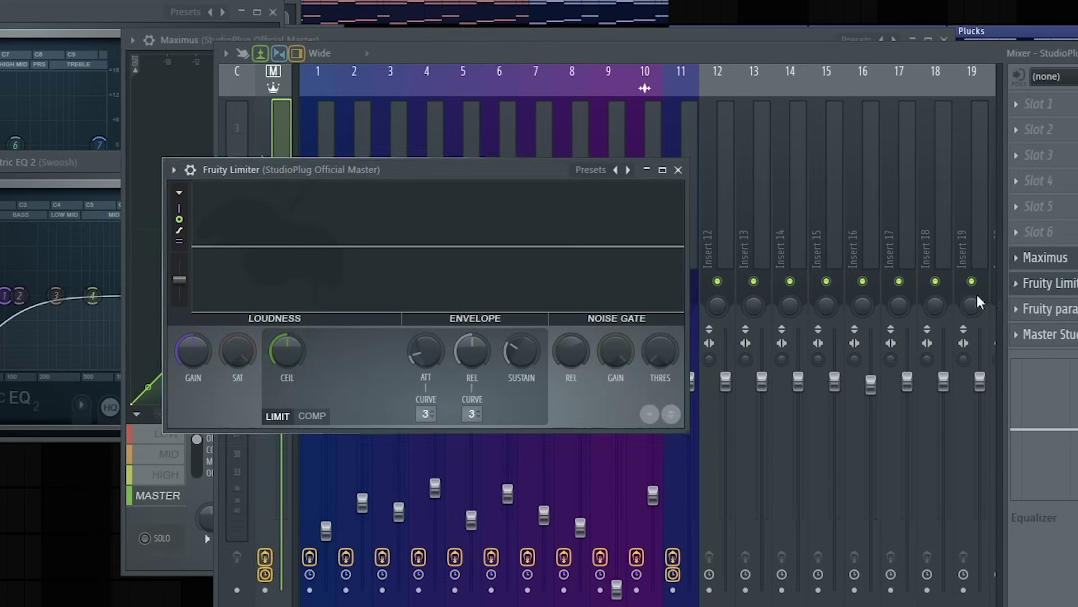
Play the beat through Fruity Limiter on the master and try its loudness gain and saturation controls.
key("space")
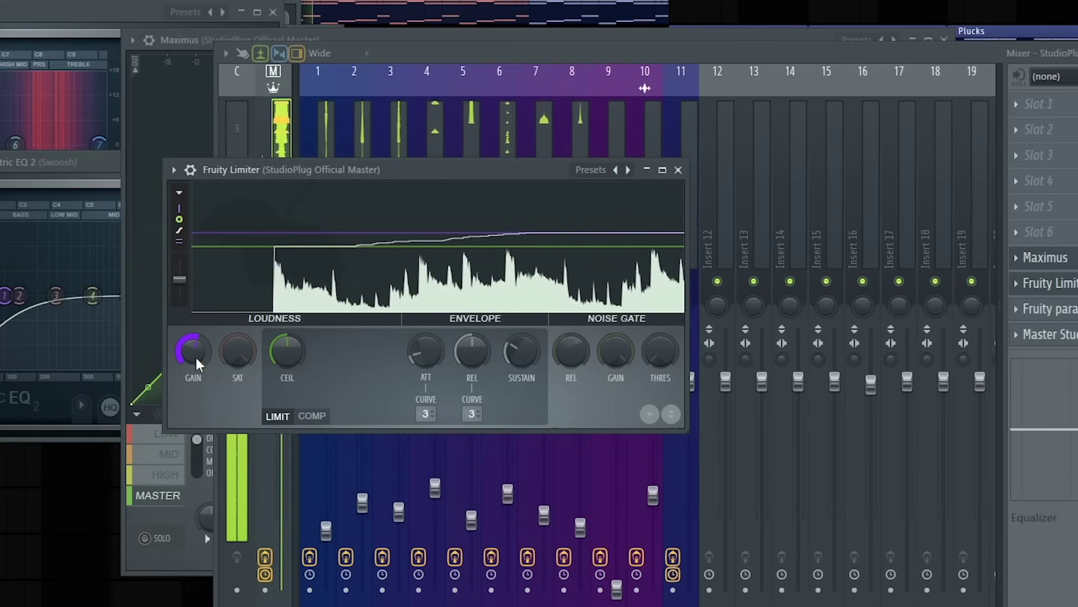
left_click_drag(238, 351, 238, 332)
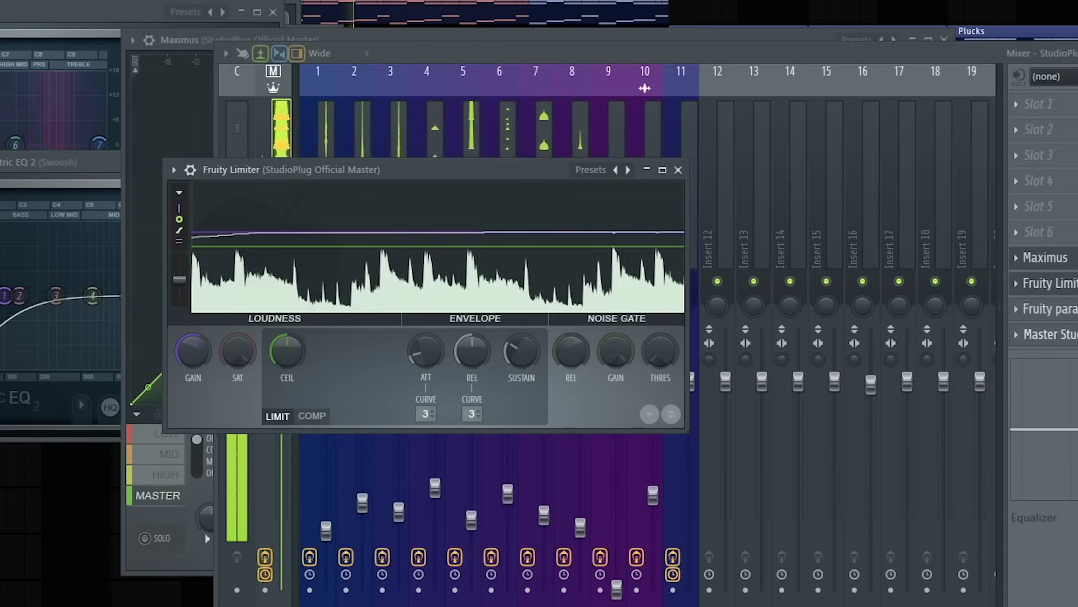
left_click(1067, 289)
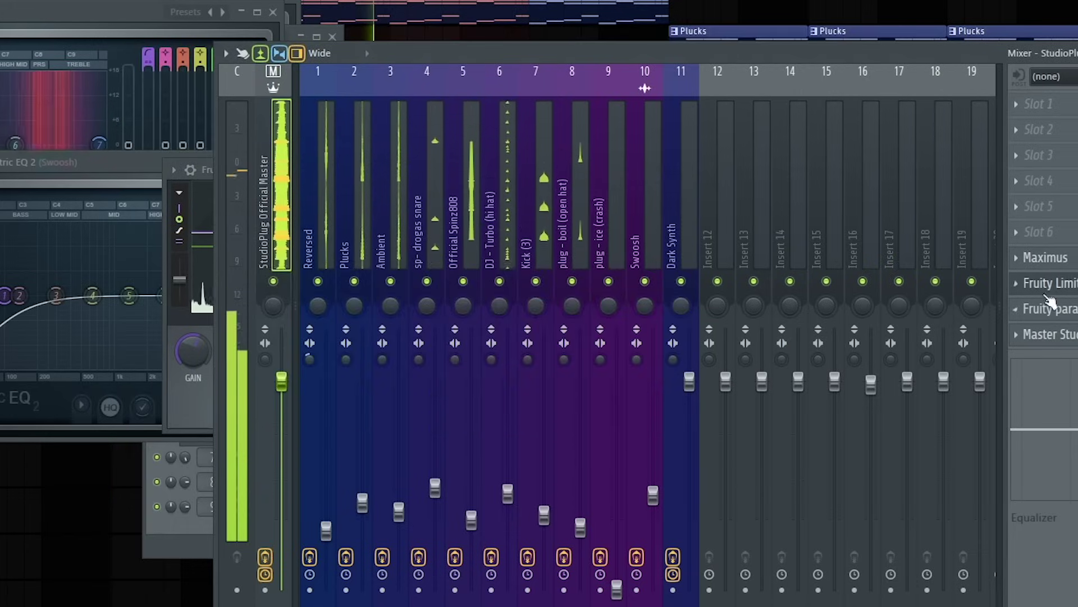
Open Maximus on the master track and check the beat's levels in its monitor during playback.
left_click(1044, 257)
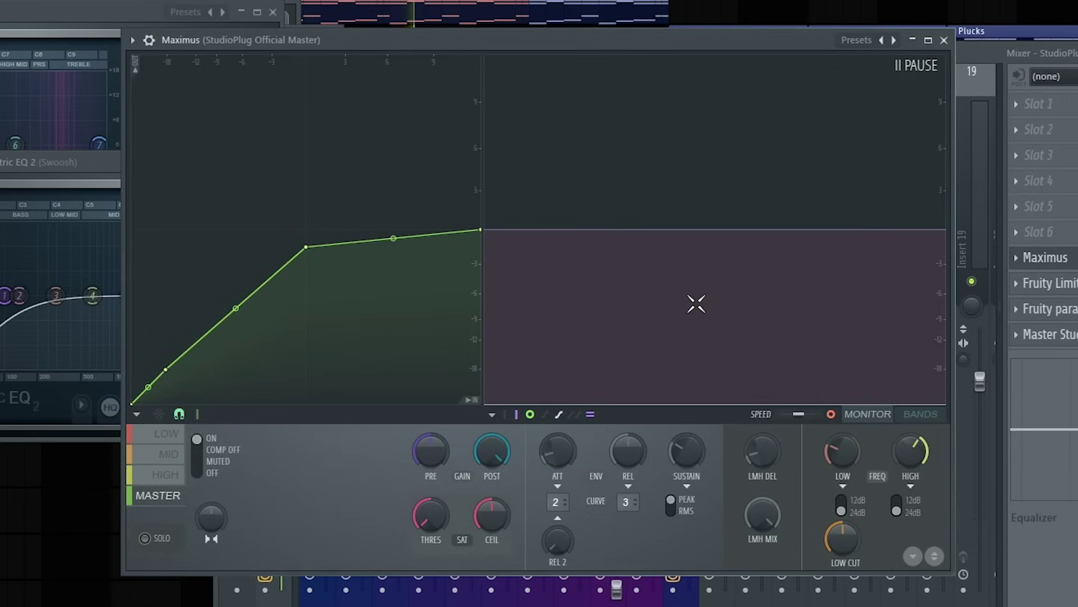
key("space")
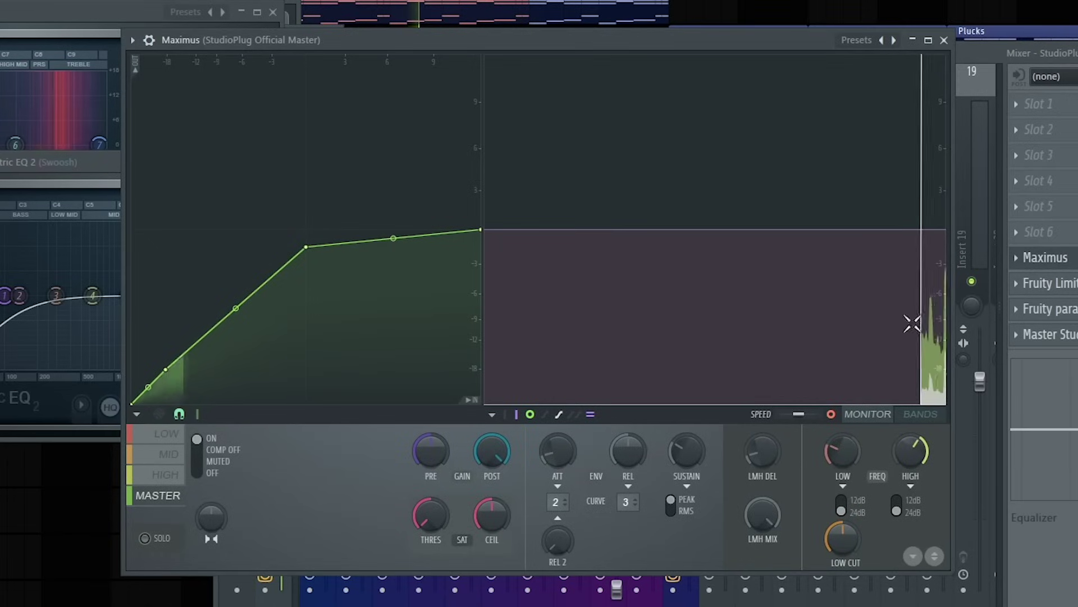
left_click(1067, 297)
left_click(1066, 298)
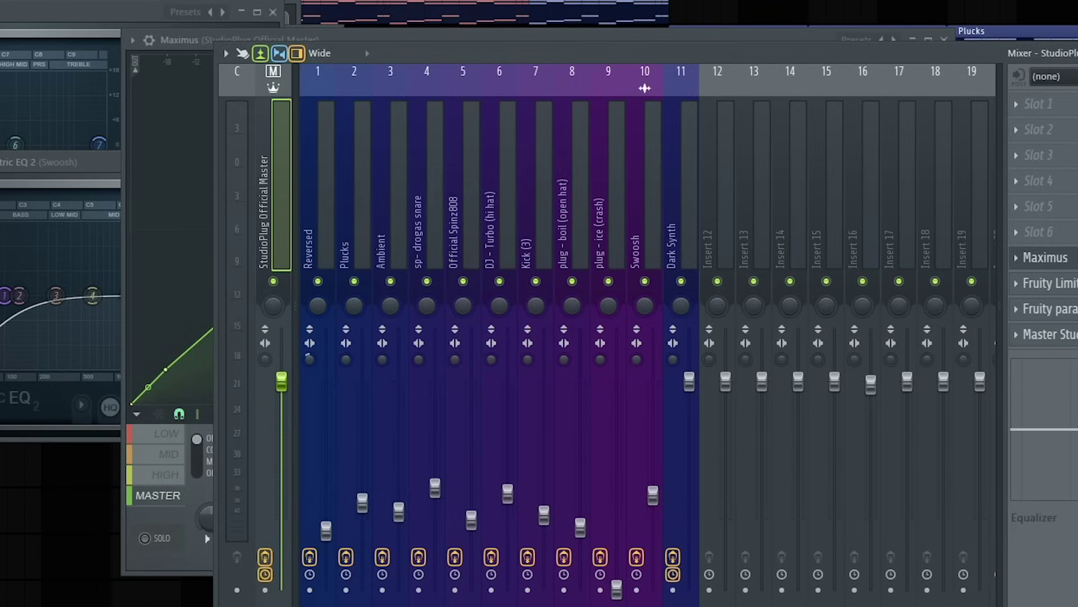
Move the Swoosh track's parametric EQ window slightly down and to the side, and bring Maximus back to the front.
left_click(308, 168)
left_click(171, 37)
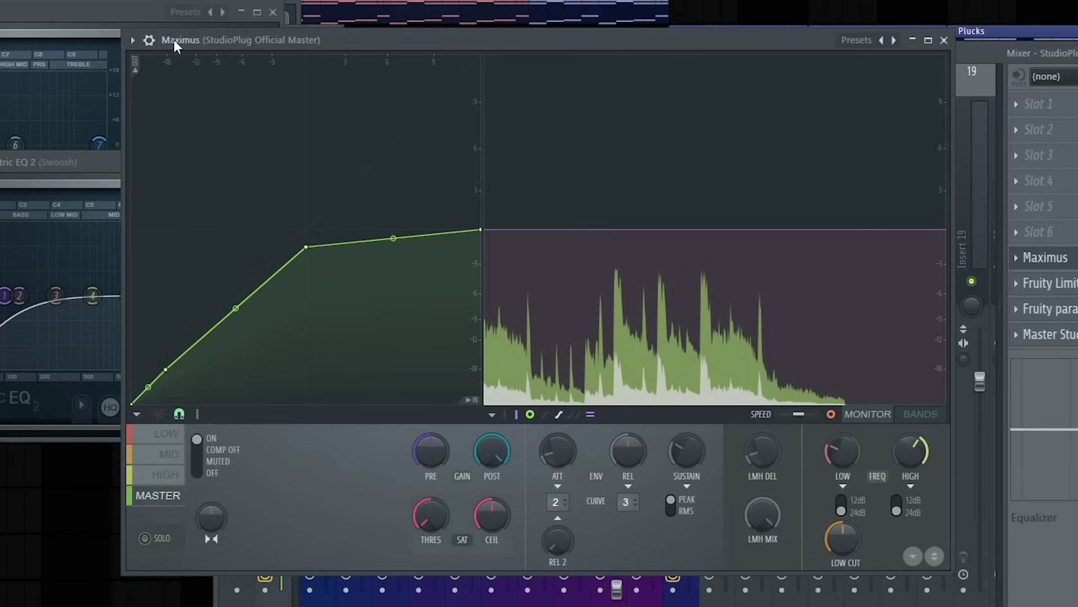
left_click(35, 175)
left_click_drag(113, 163, 37, 193)
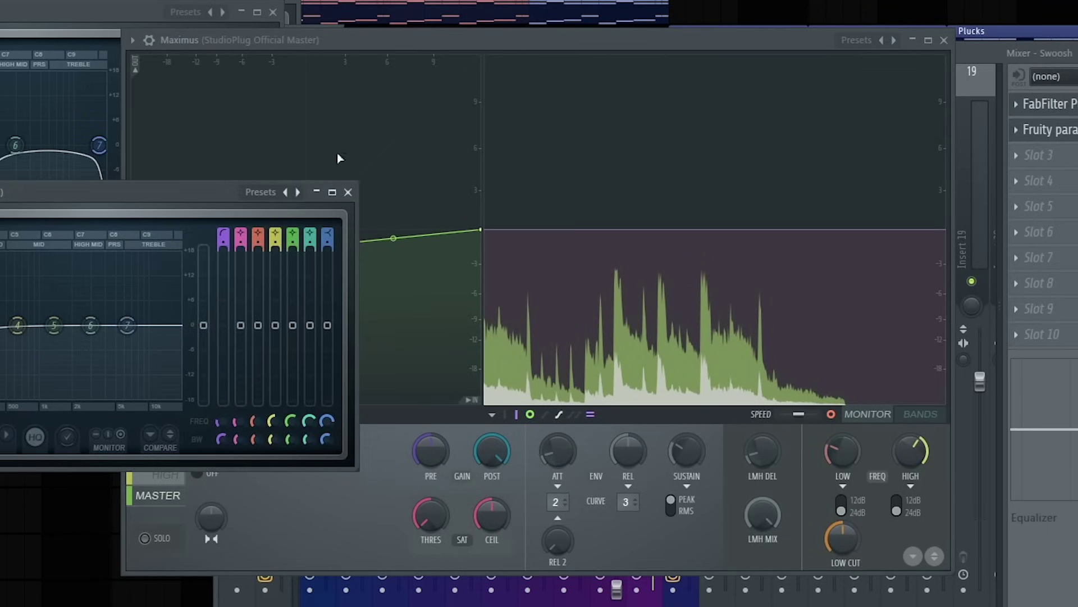
left_click(360, 37)
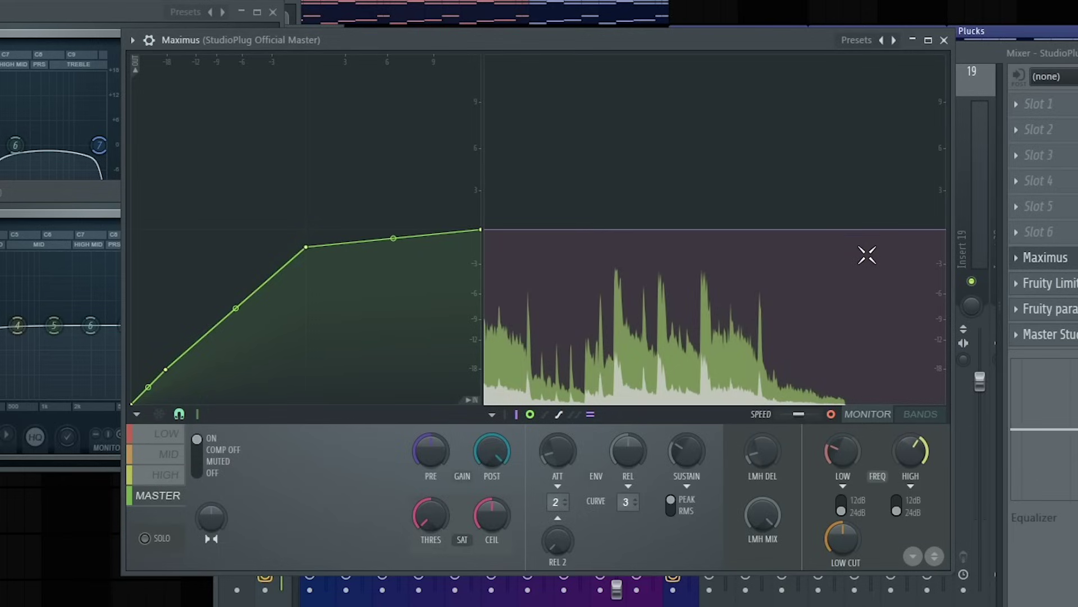